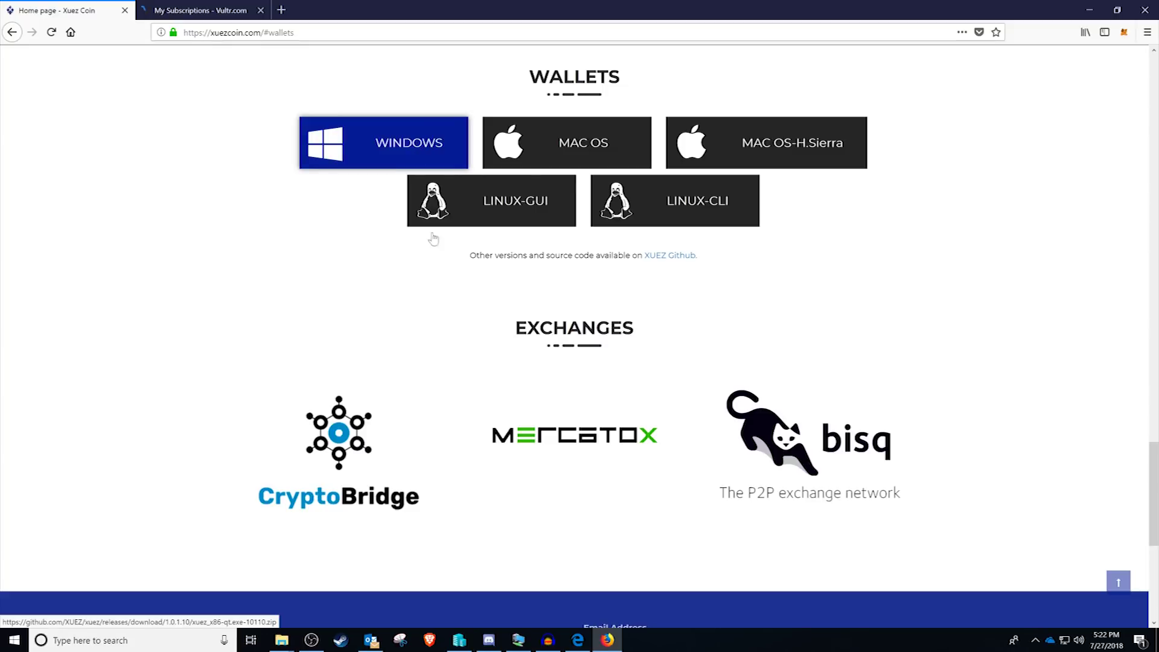
Bring Hyper-V Manager to the front over the Xuez Coin website
left_click(459, 642)
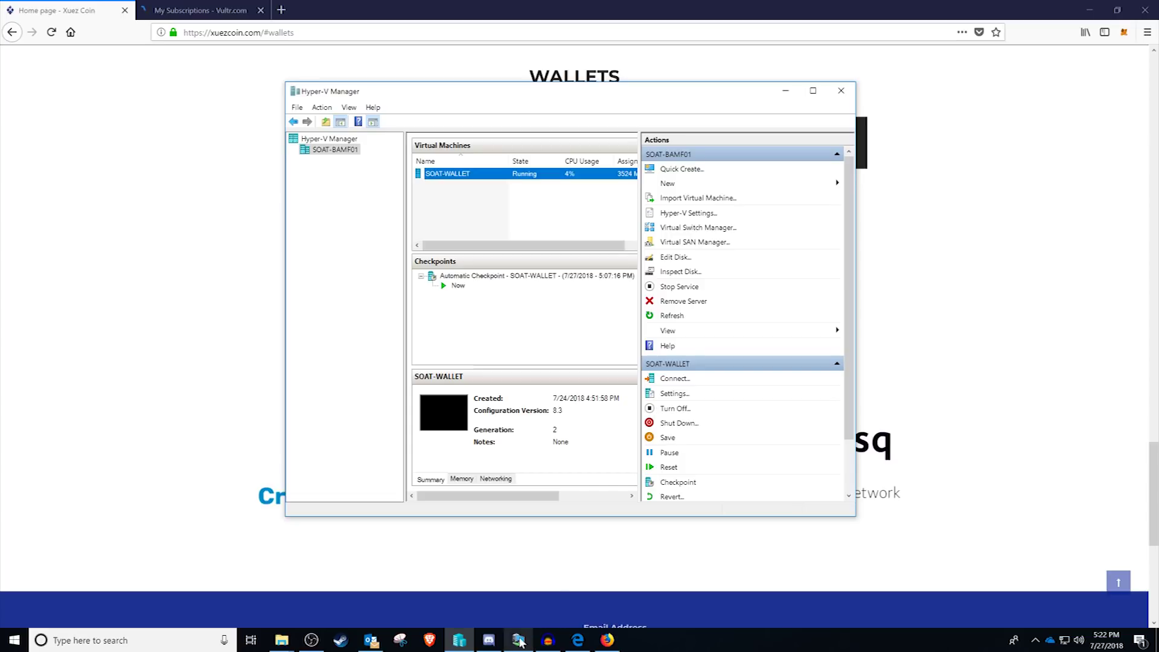
Switch to the SOAT-WALLET virtual machine's desktop showing the Xuez Core wallet
mouse_move(519, 642)
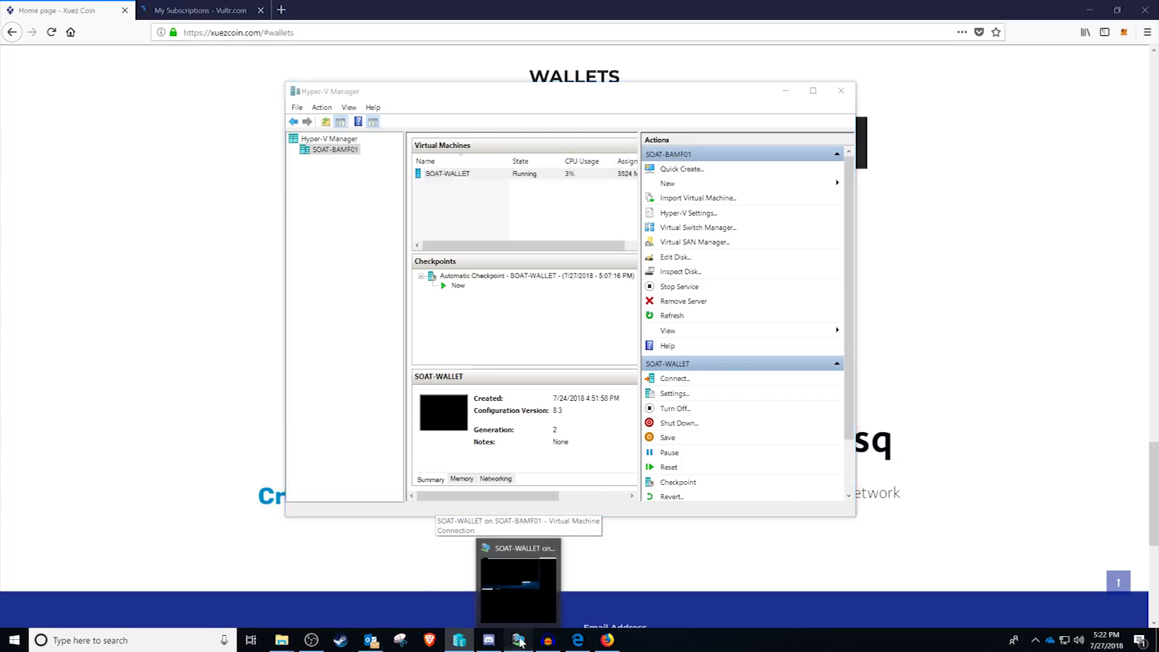
left_click(520, 643)
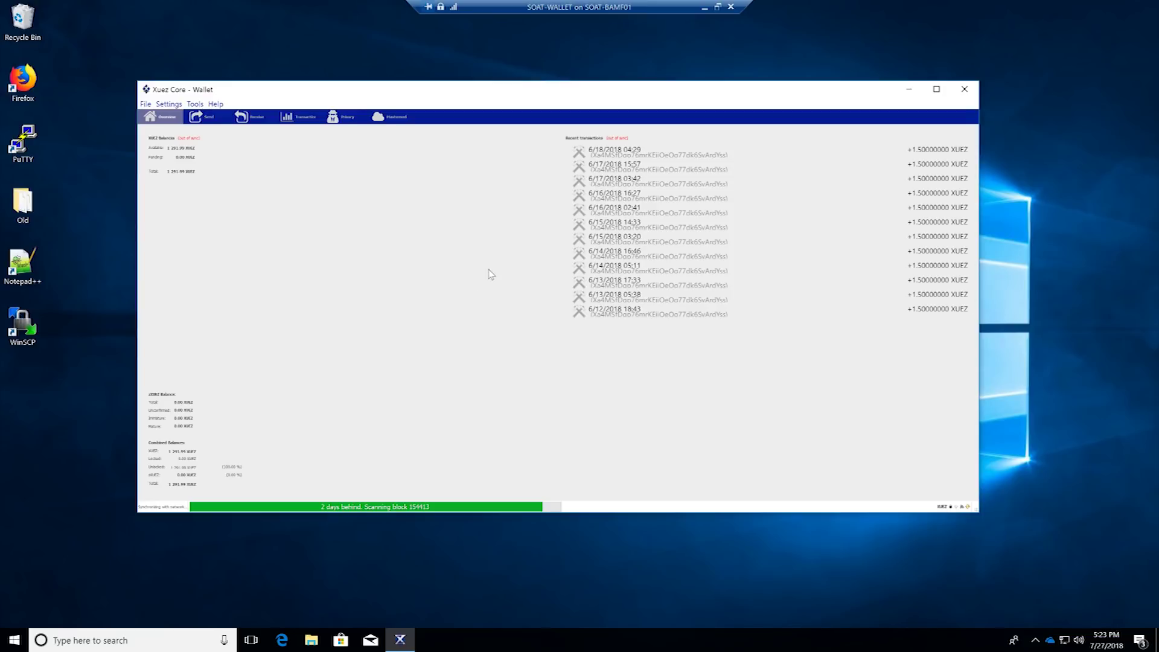
Copy the address from the masternode payment request on the Receive page
left_click(249, 117)
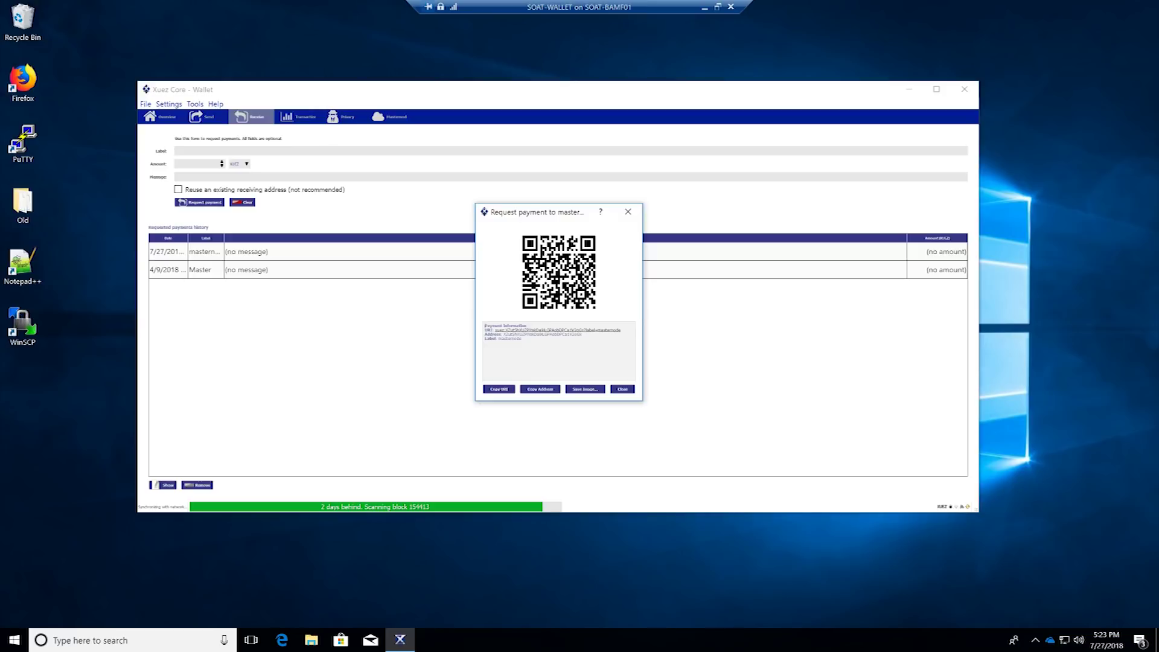
left_click(546, 391)
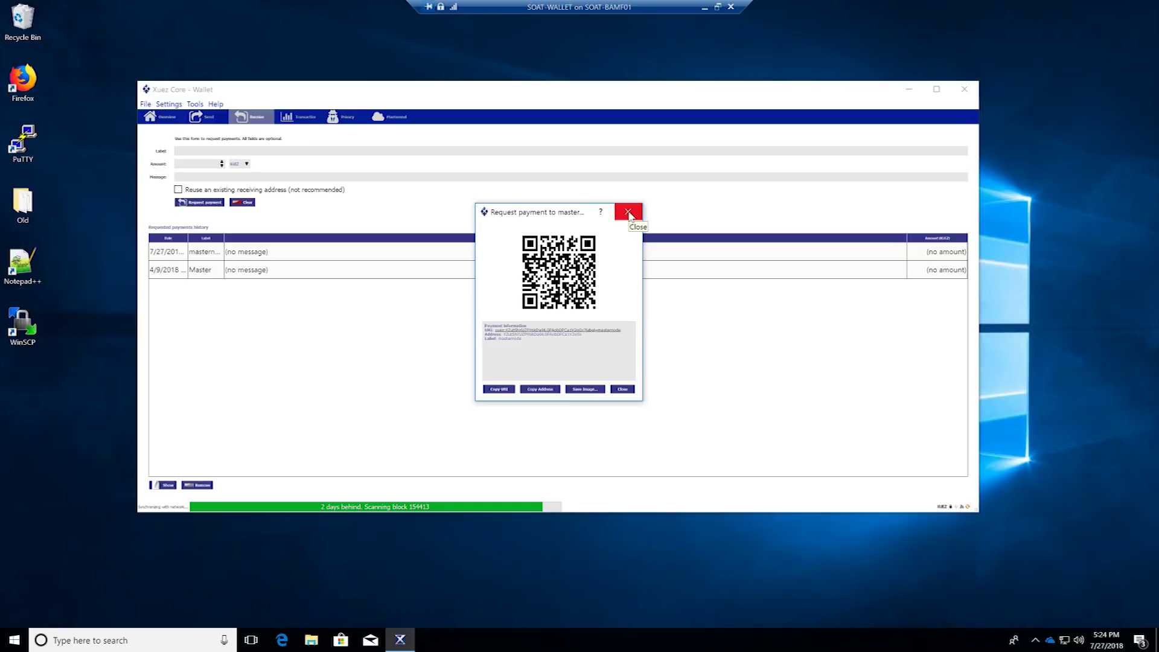
left_click(630, 215)
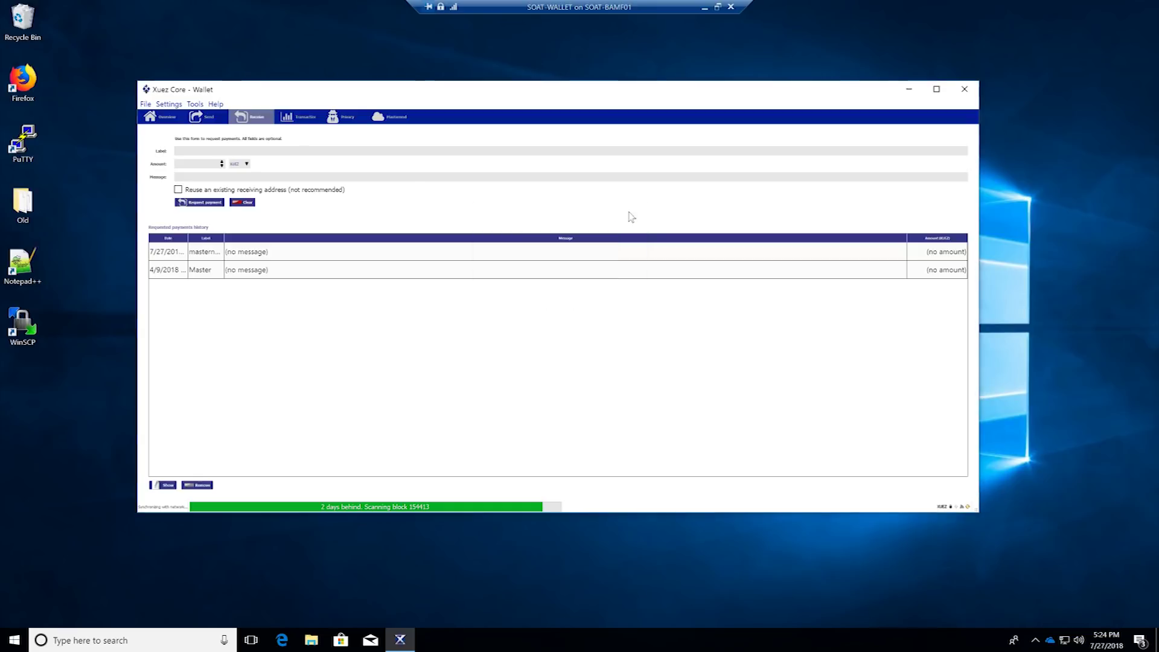
Fill the Send form with the pasted masternode address and an amount of 1000
left_click(205, 121)
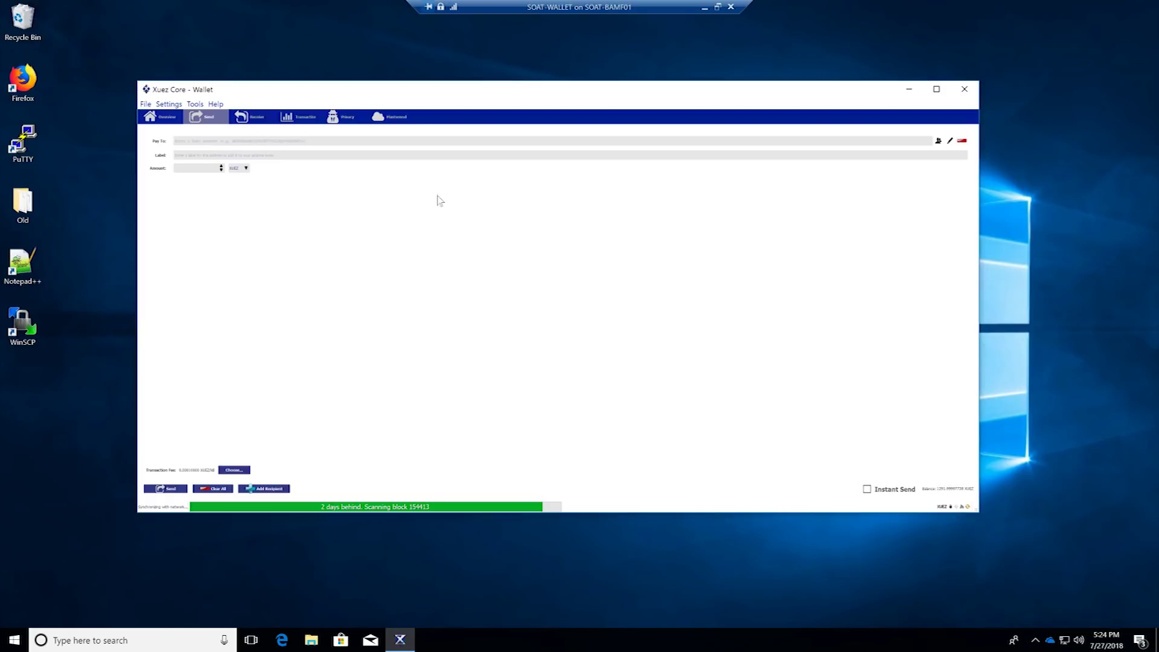
left_click(194, 141)
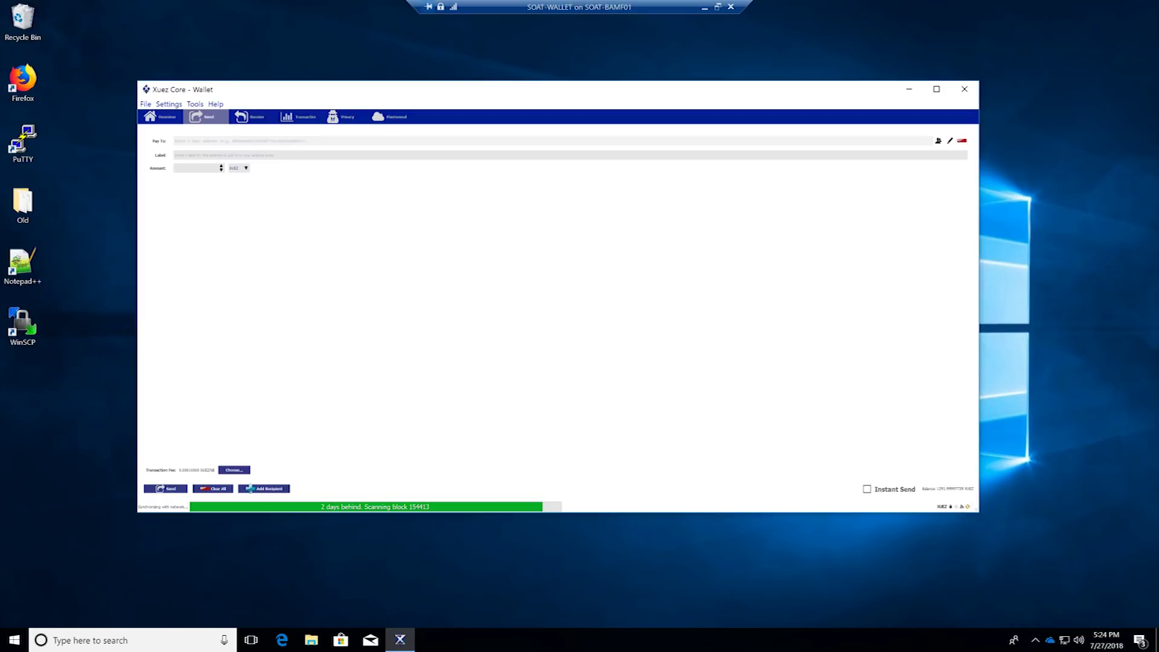
right_click(292, 143)
left_click(308, 200)
left_click(214, 168)
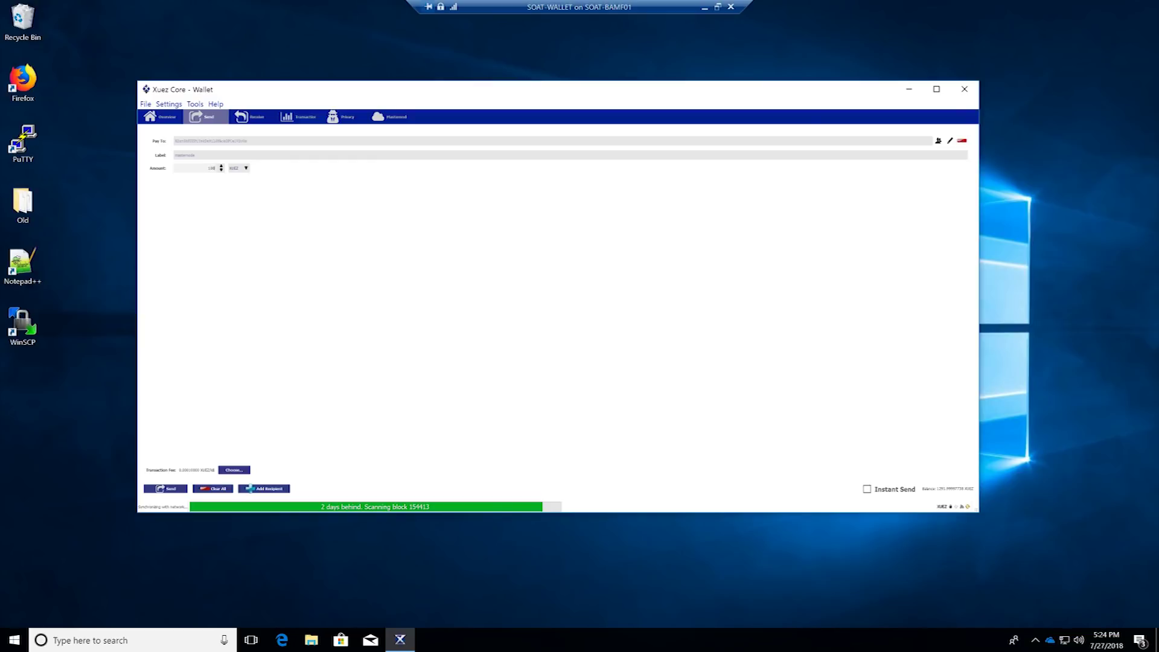
type("1000")
key("Tab")
Send and confirm the 1,000 XUEZ payment, then return to Overview
left_click(234, 470)
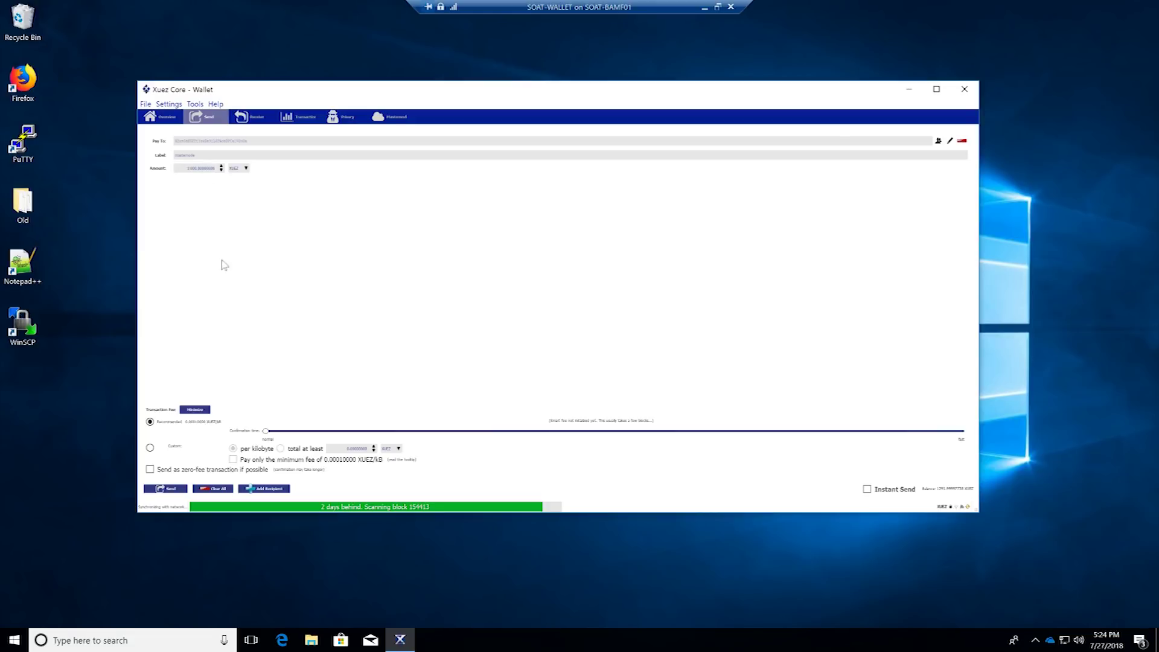
left_click(171, 490)
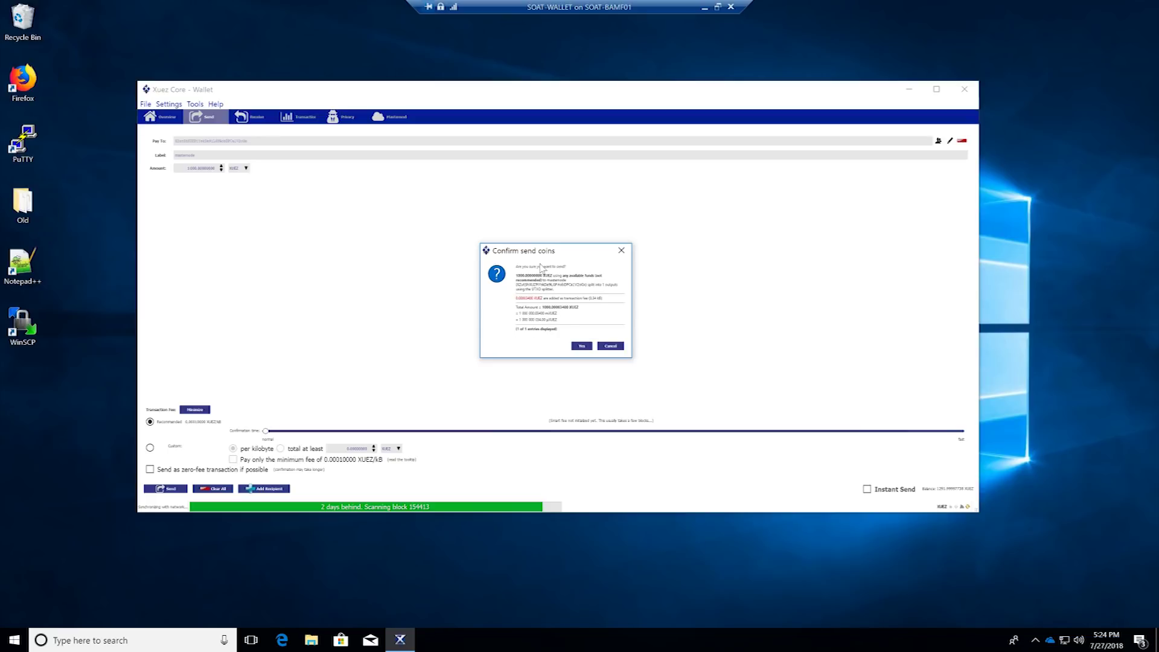
left_click(582, 347)
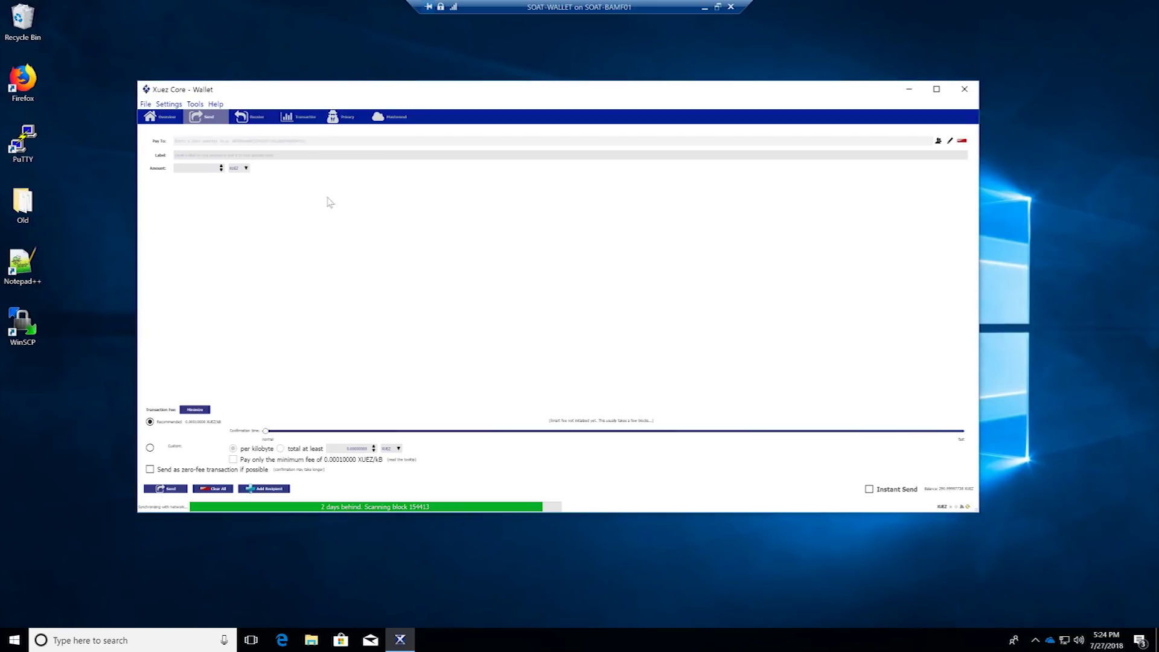
left_click(166, 120)
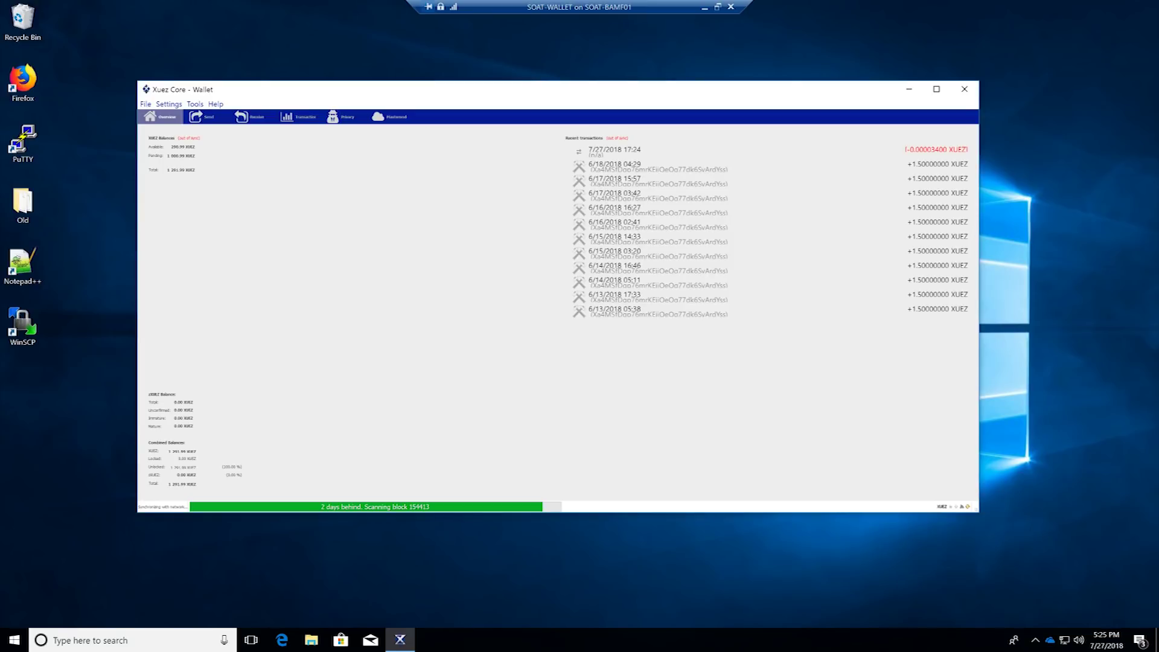
Run 'masternode genkey' in the wallet's debug console
left_click(196, 103)
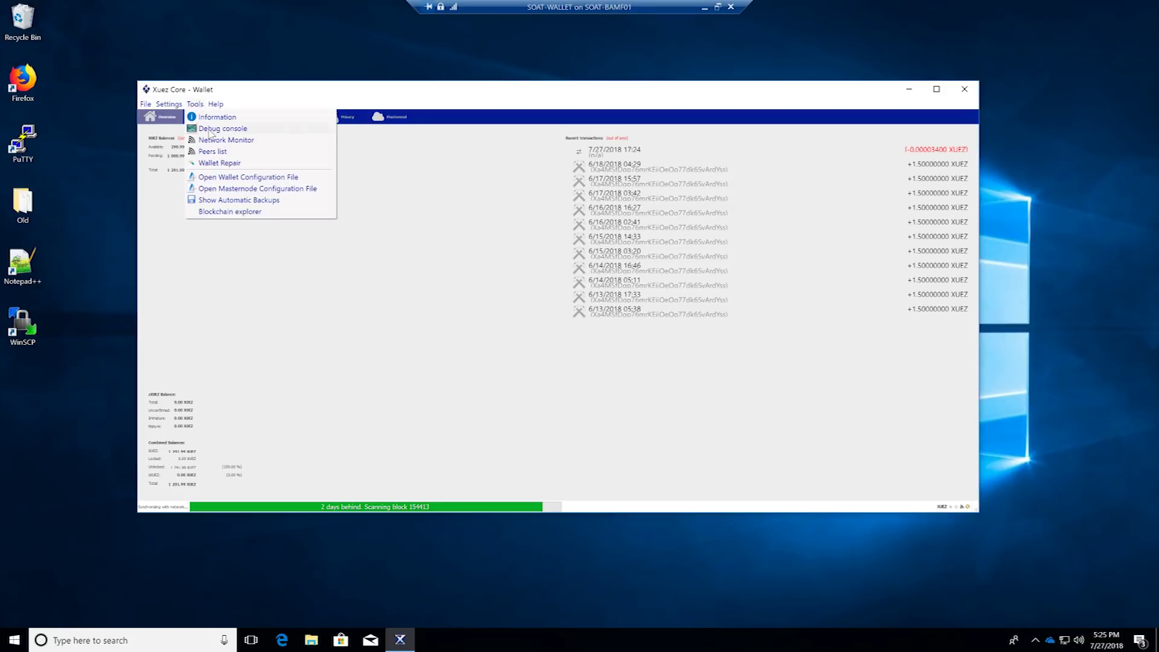
left_click(210, 129)
left_click_drag(152, 41, 580, 185)
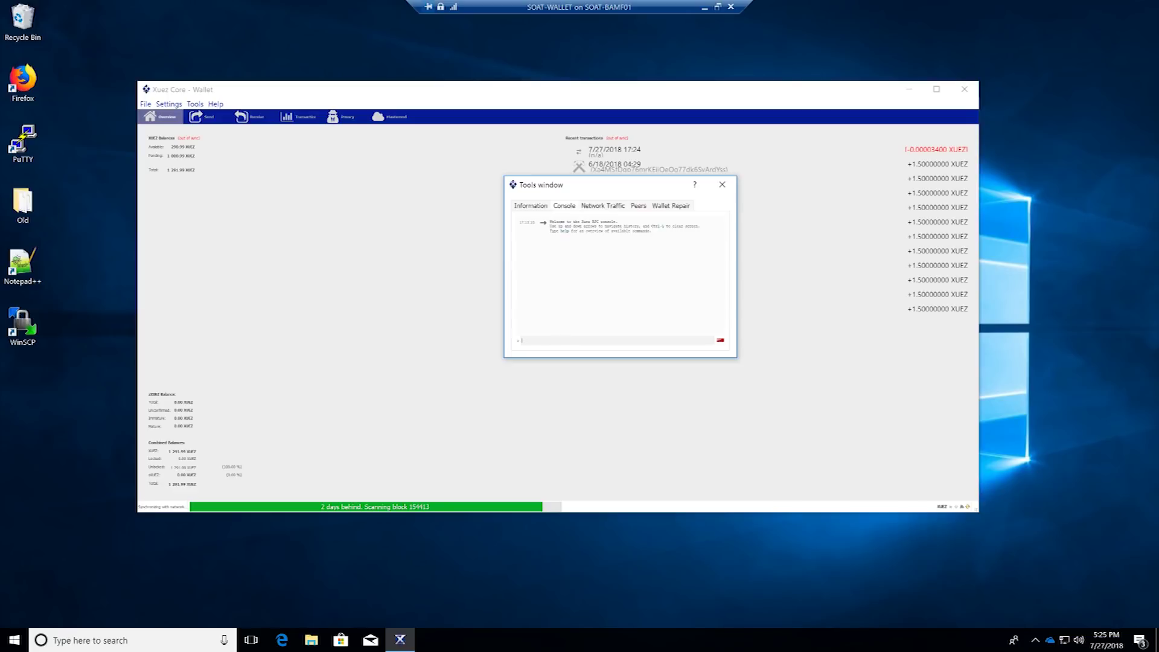
type("ma")
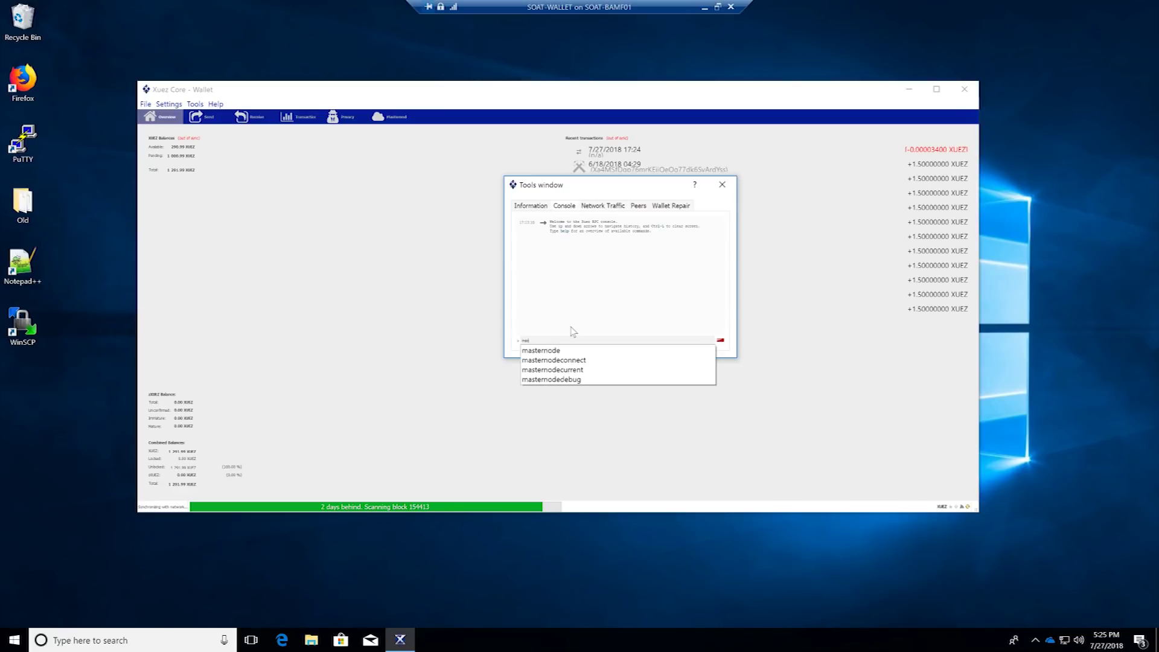
type("sternode genkey")
key("Return")
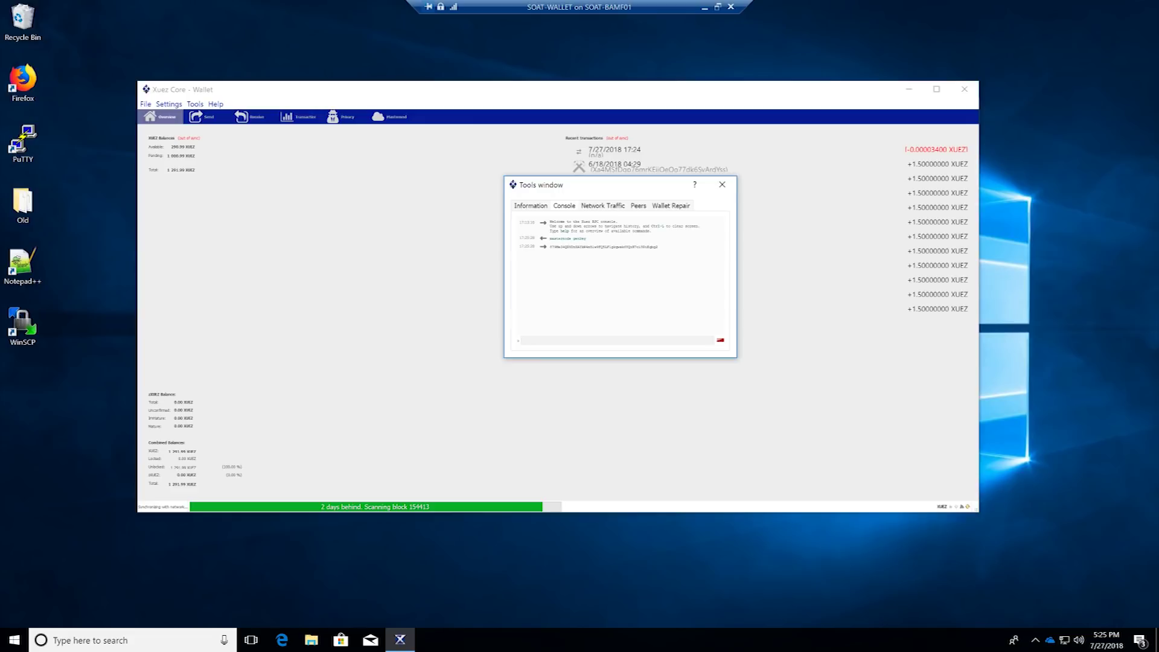
Select the generated masternode private key line in the console
double_click(604, 247)
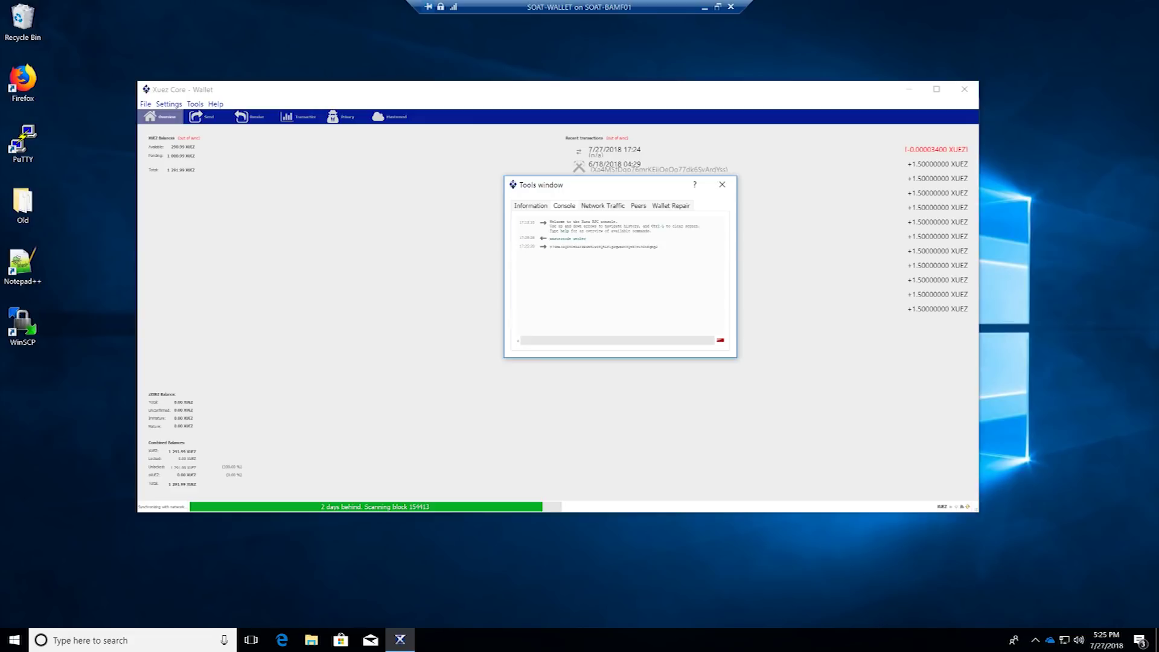
left_click_drag(550, 246, 660, 249)
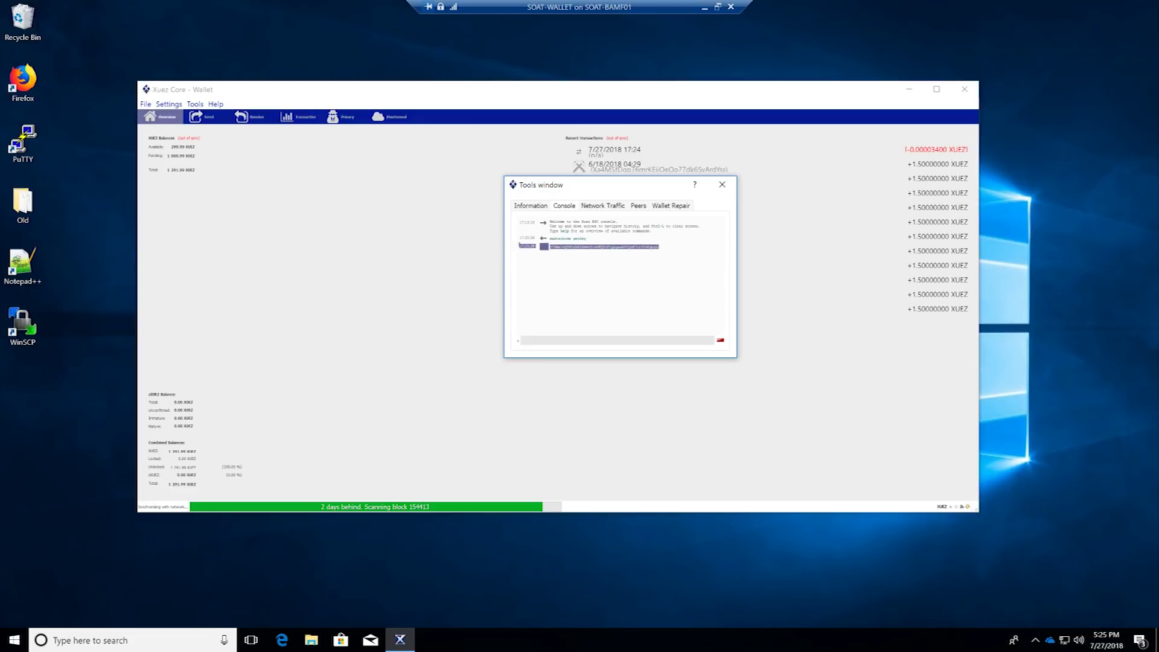
left_click(659, 249)
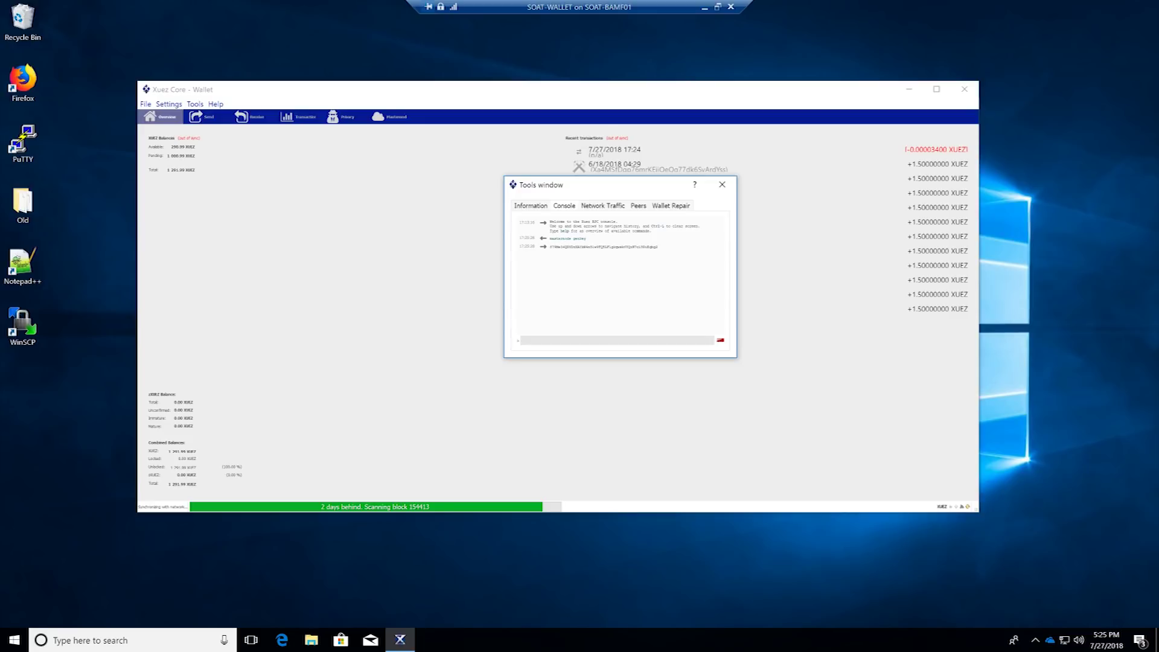
triple_click(658, 247)
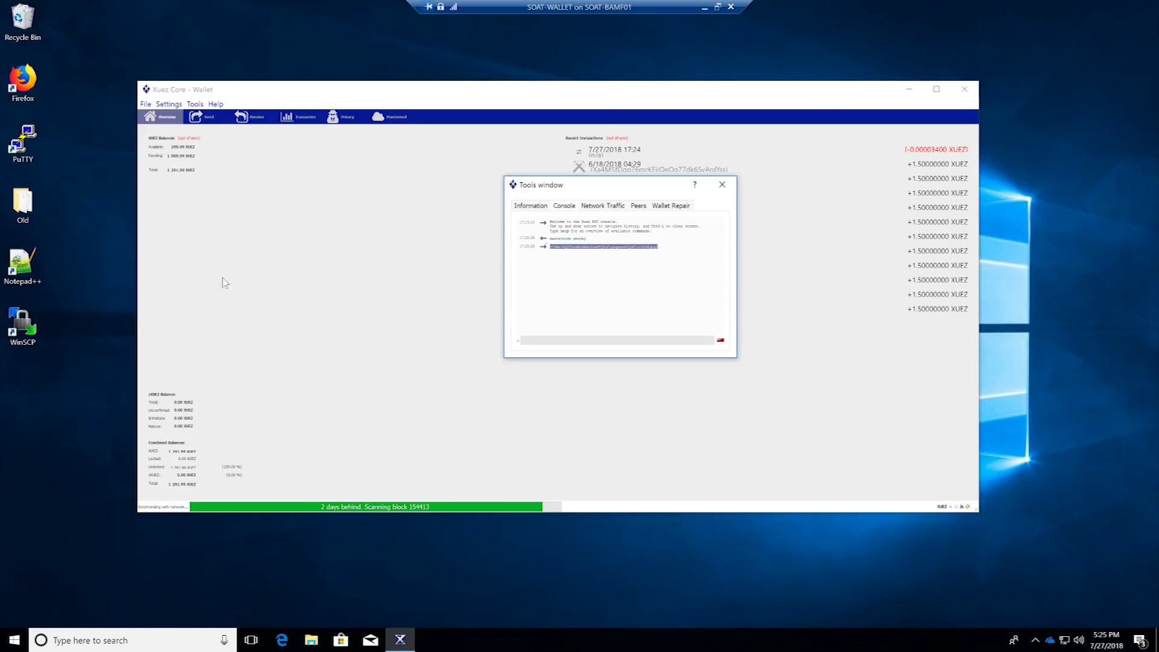
Launch Notepad++ from its desktop shortcut
left_click(88, 280)
left_click(23, 266)
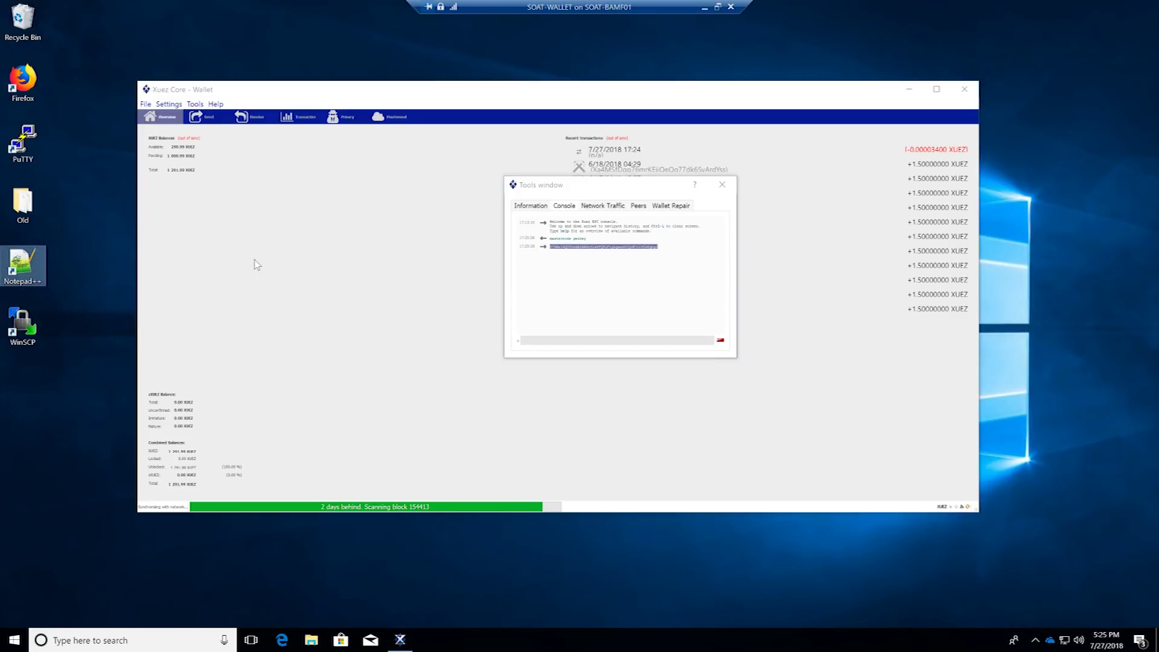
key("Return")
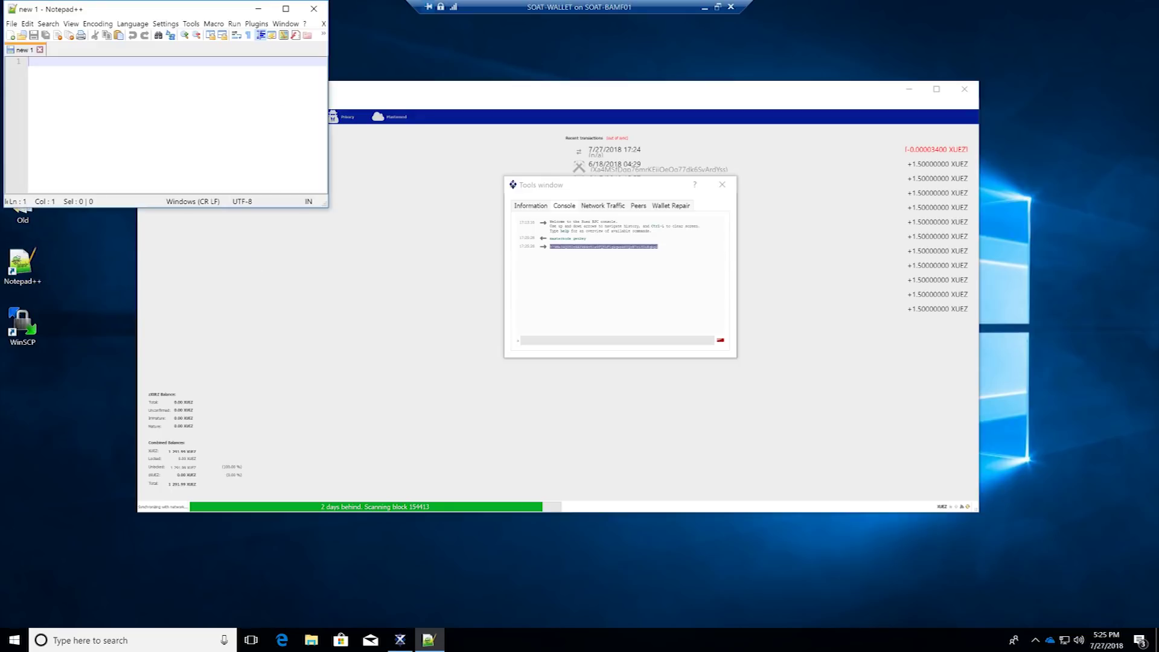
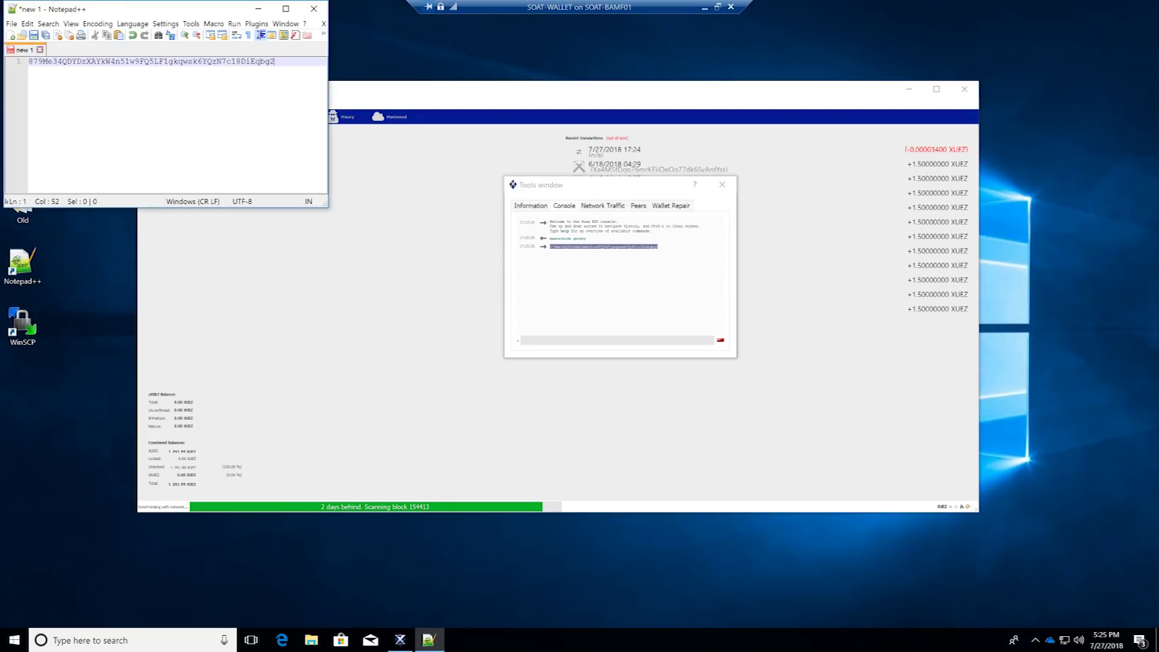
Paste the private key into Notepad++ and run getaccountaddress in the wallet console
left_click_drag(580, 187, 626, 210)
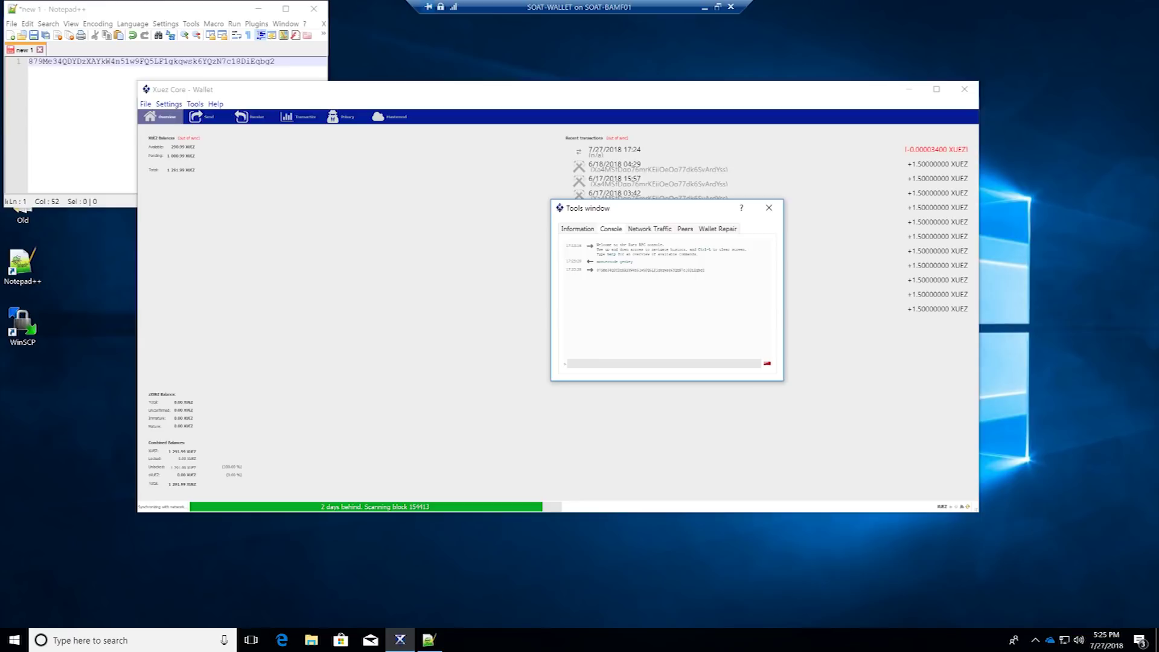
left_click_drag(631, 216, 500, 192)
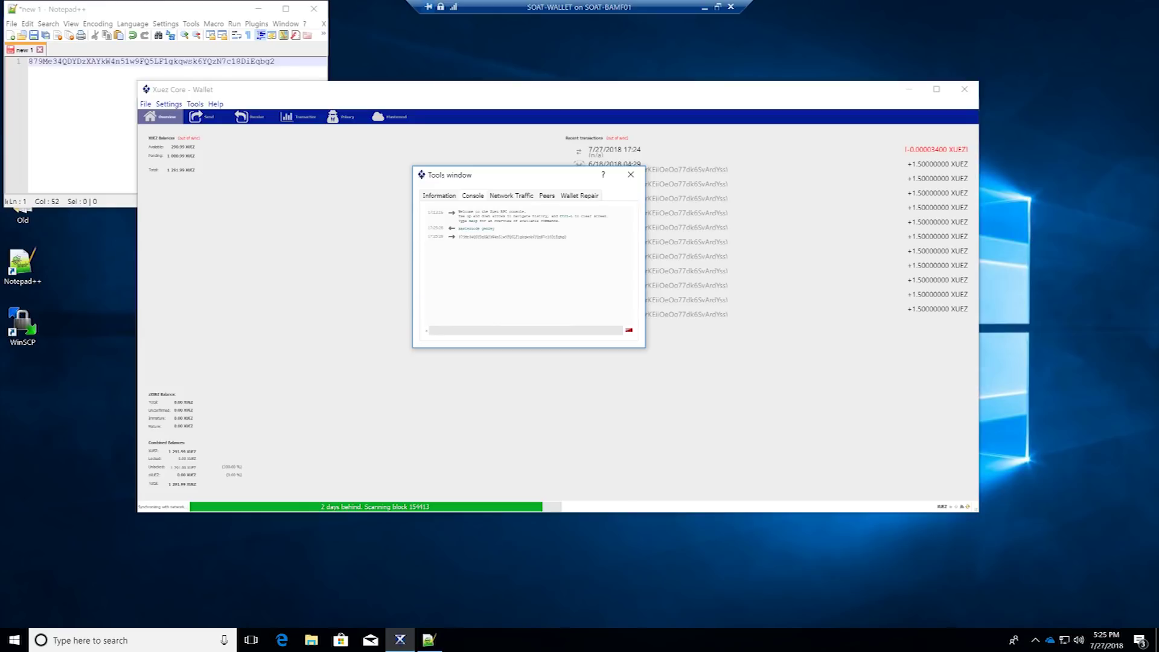
type("getaccountaddress masternode")
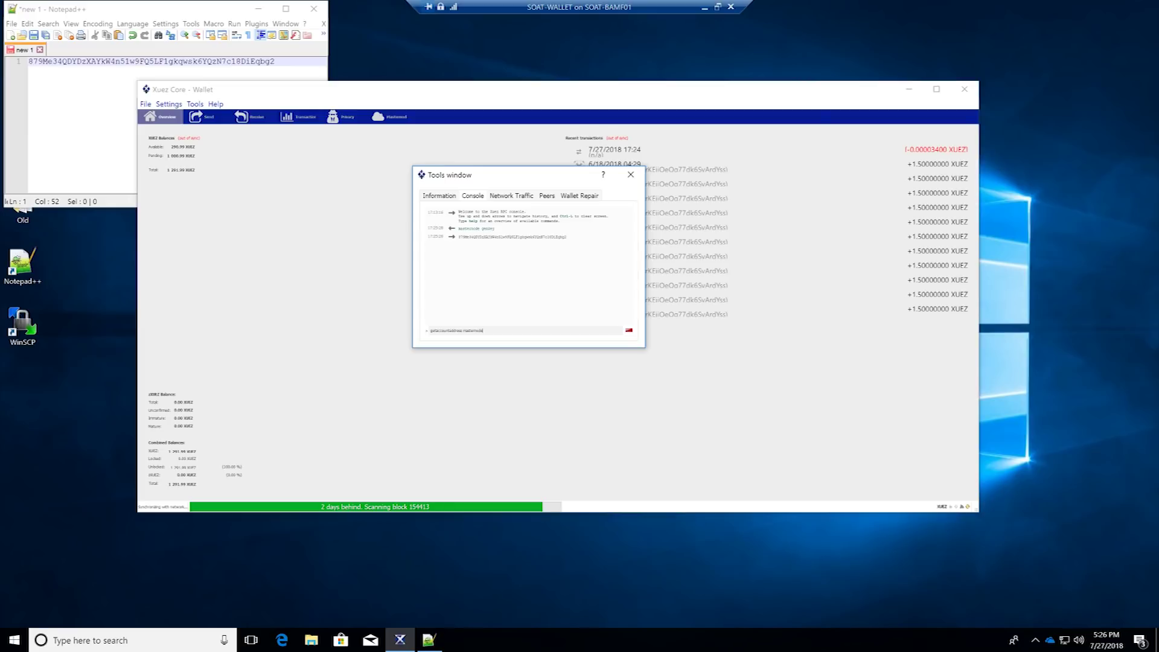
key("Return")
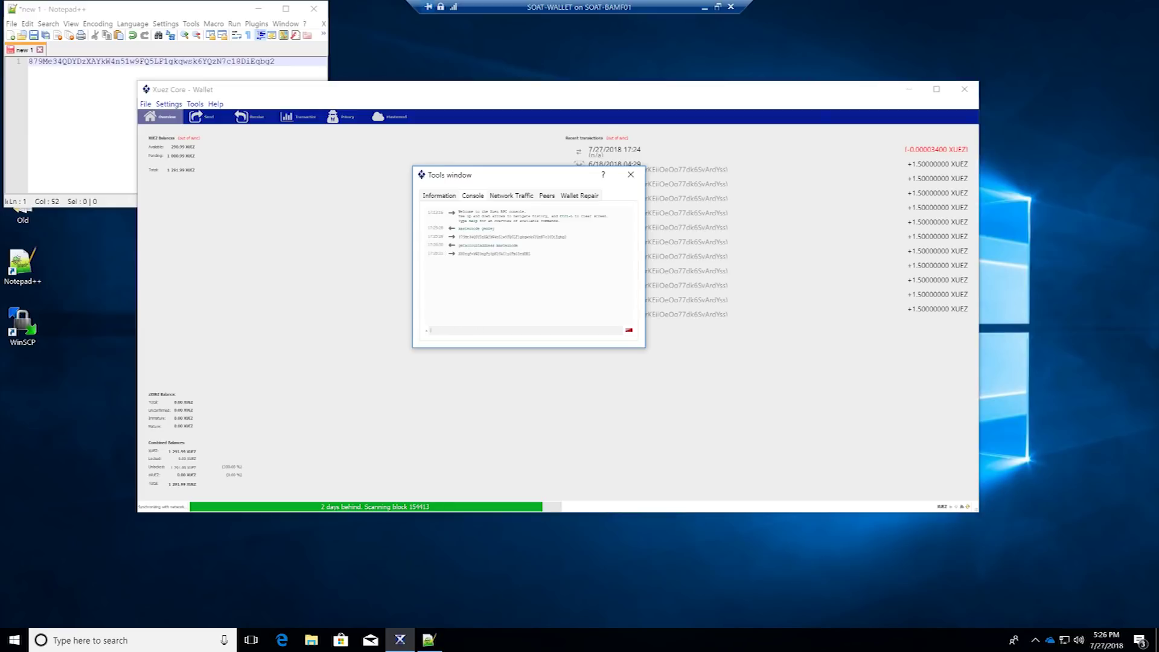
Copy the returned address and paste it on line 3 of the Notepad++ note
left_click_drag(532, 253, 428, 252)
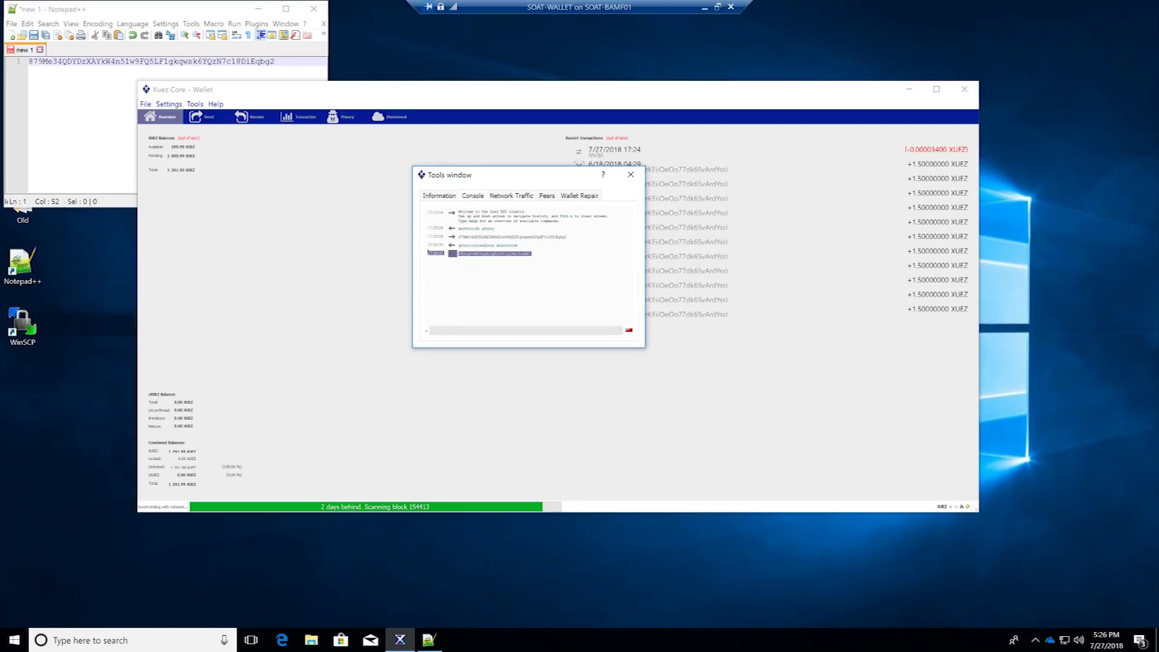
double_click(494, 253)
key("alt+Tab")
key("Return")
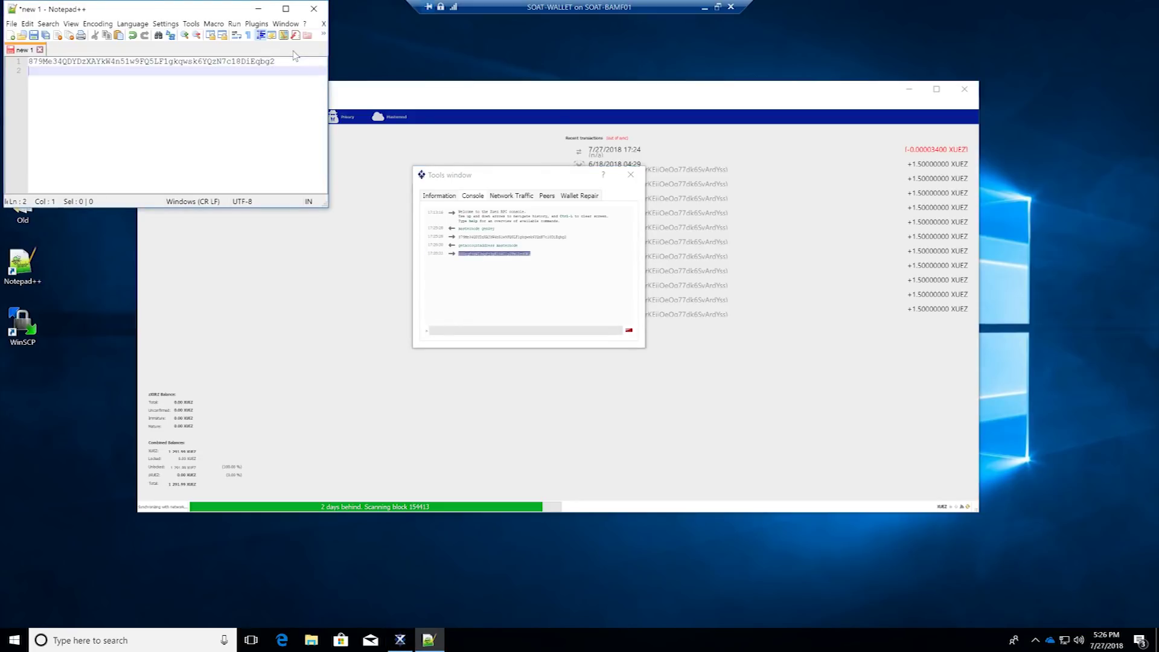
key("Return")
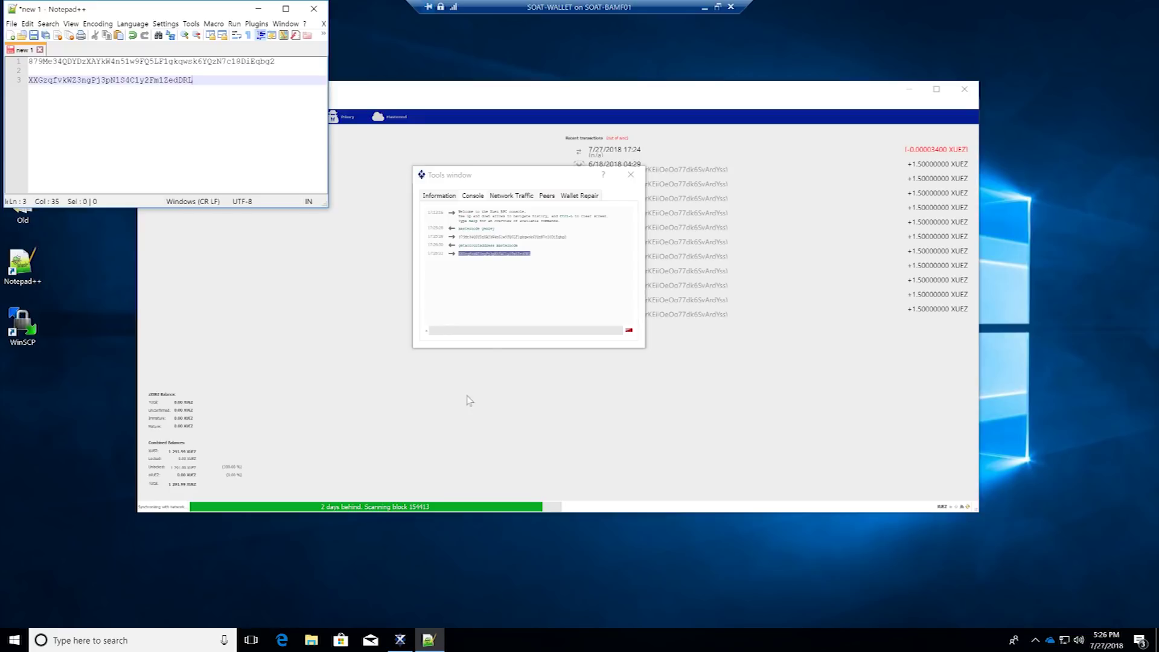
Run 'masternode outputs' in the wallet console
key("alt+Tab")
type("masternode output")
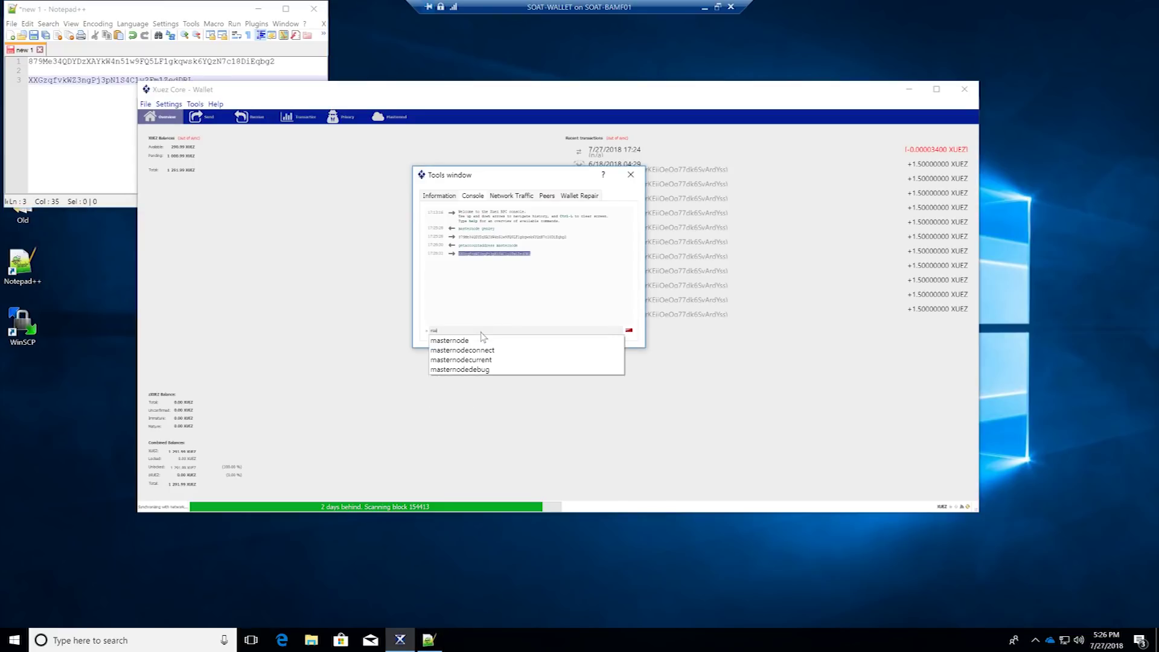
key("Return")
type("mas")
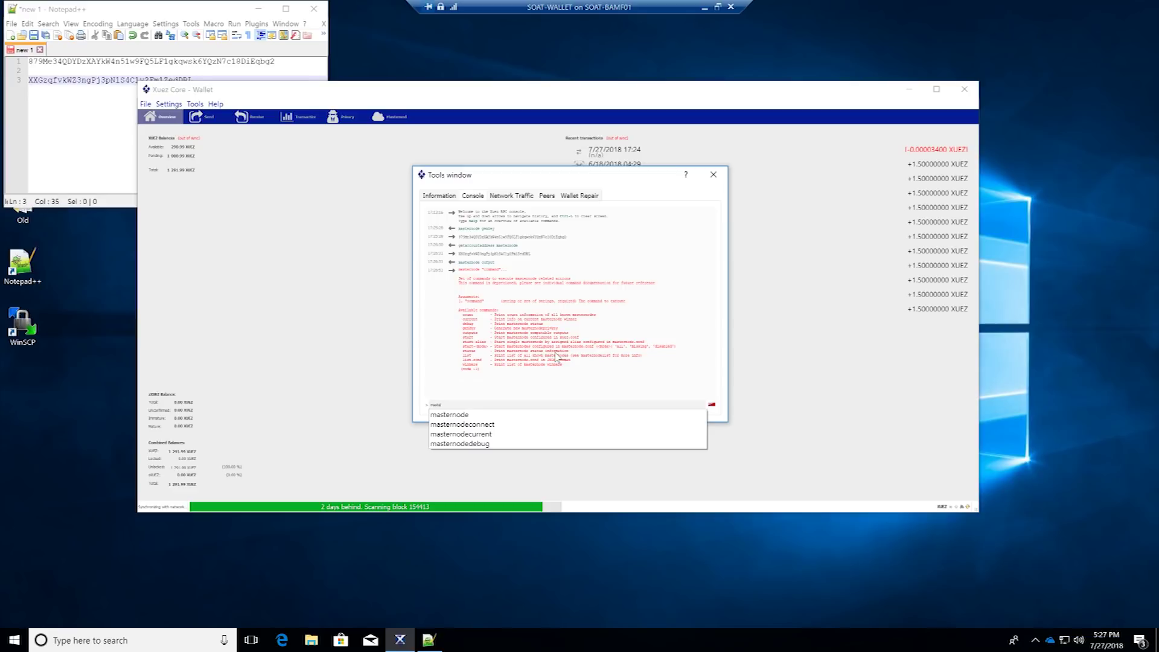
type("ternode outputs")
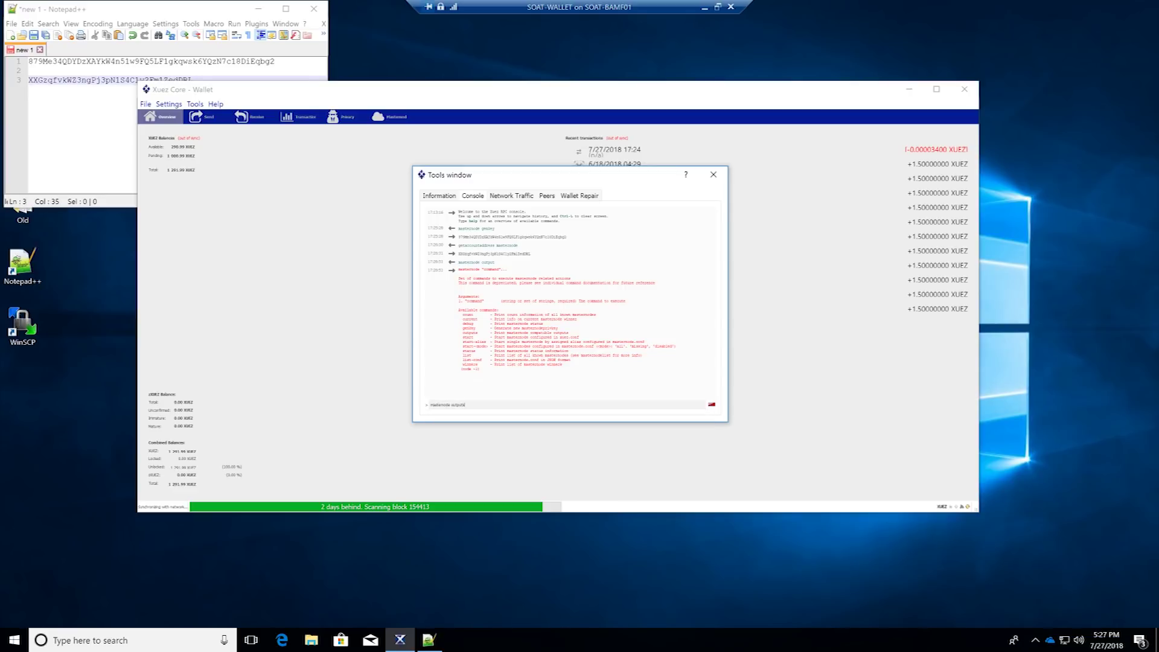
key("Return")
key("alt+Tab")
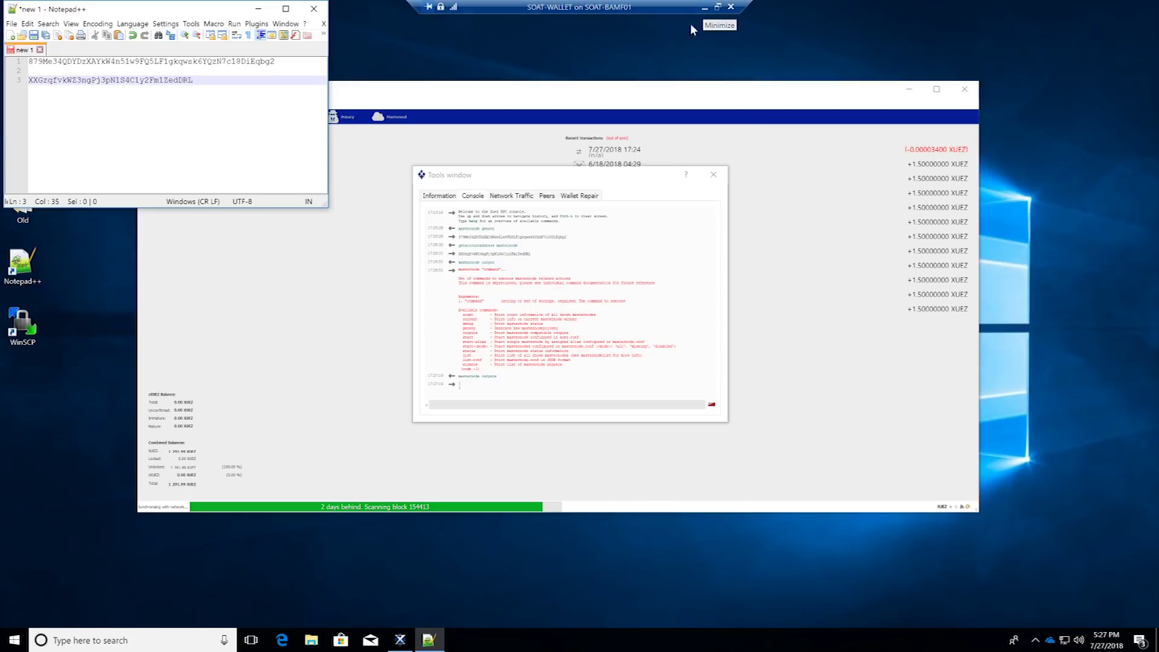
left_click(384, 357)
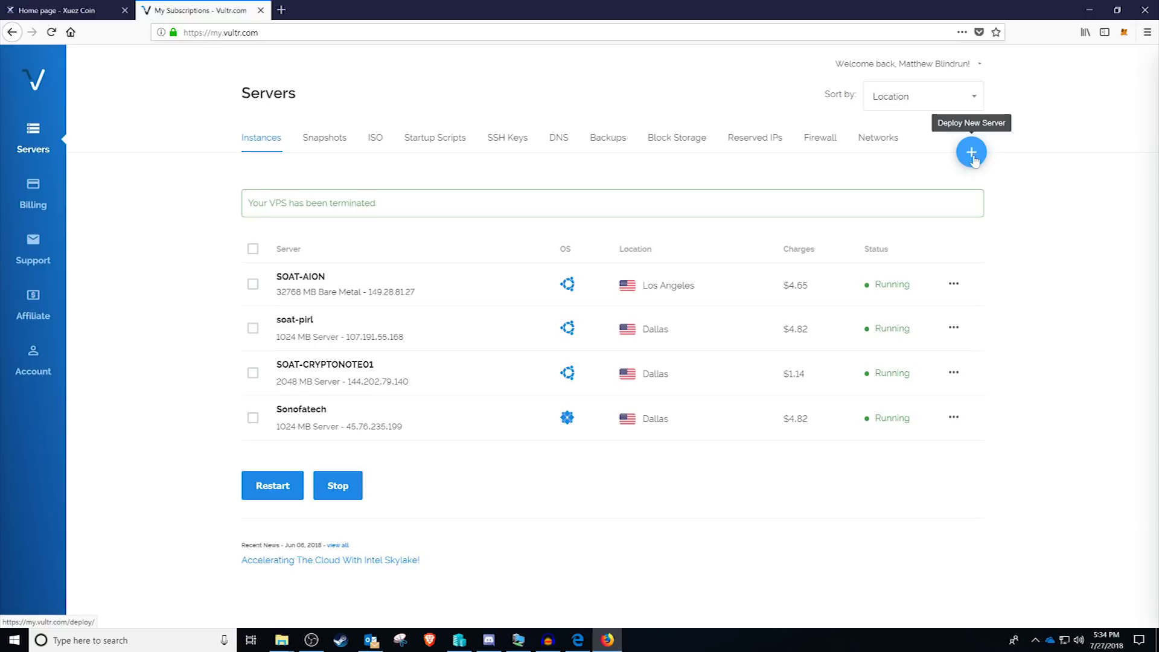
Start a new Vultr server deployment with Chicago as the location
left_click(973, 158)
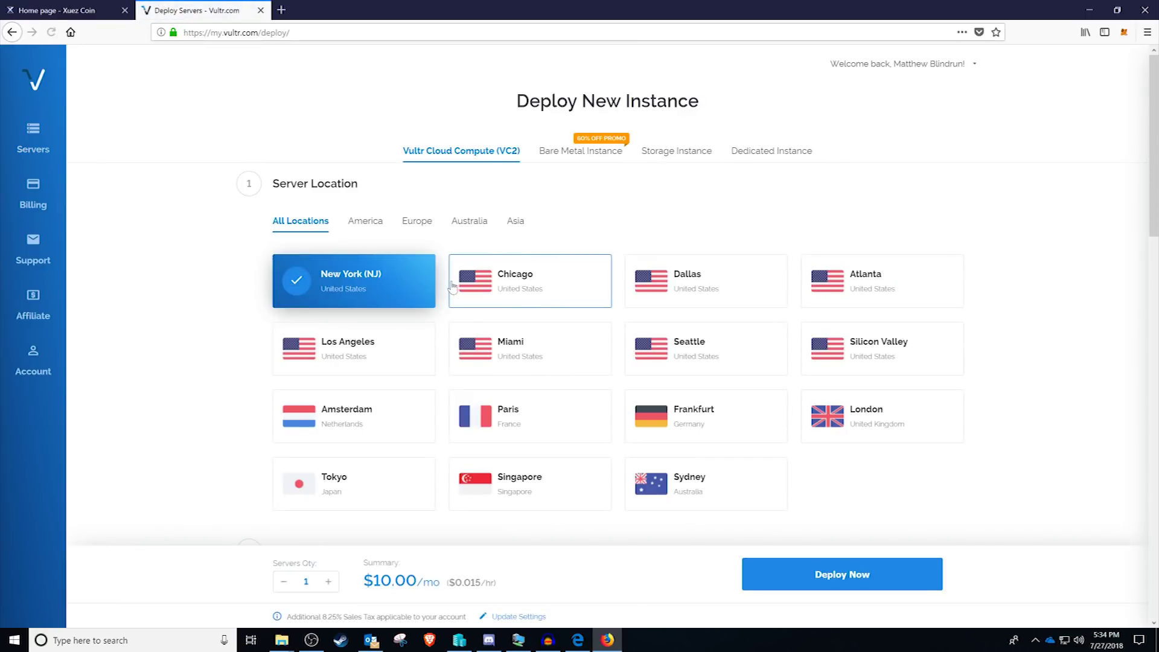
scroll(480, 283, "down", 2)
left_click(562, 169)
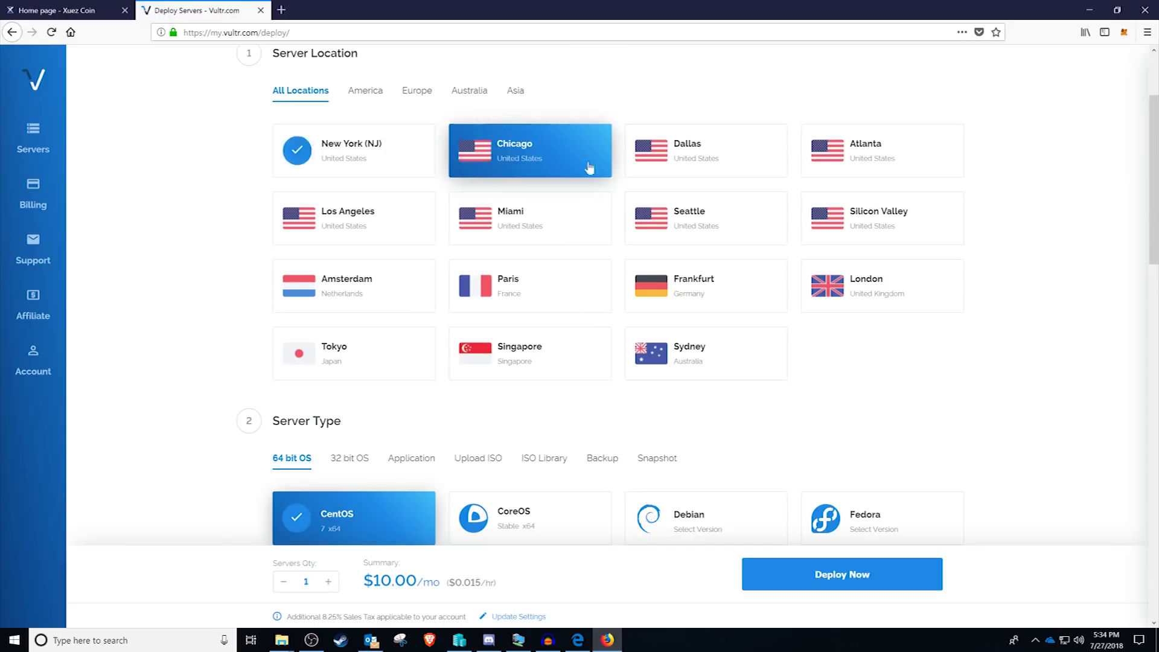
left_click(706, 169)
left_click(870, 171)
left_click(595, 174)
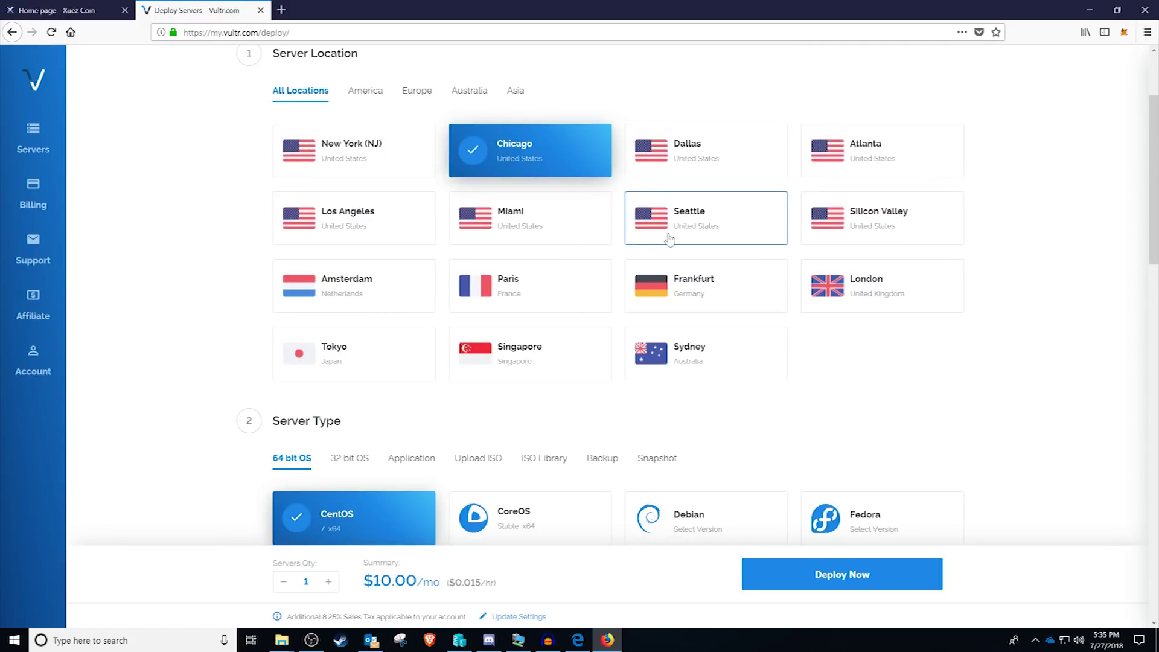
scroll(668, 302, "down", 2)
scroll(676, 260, "up", 3)
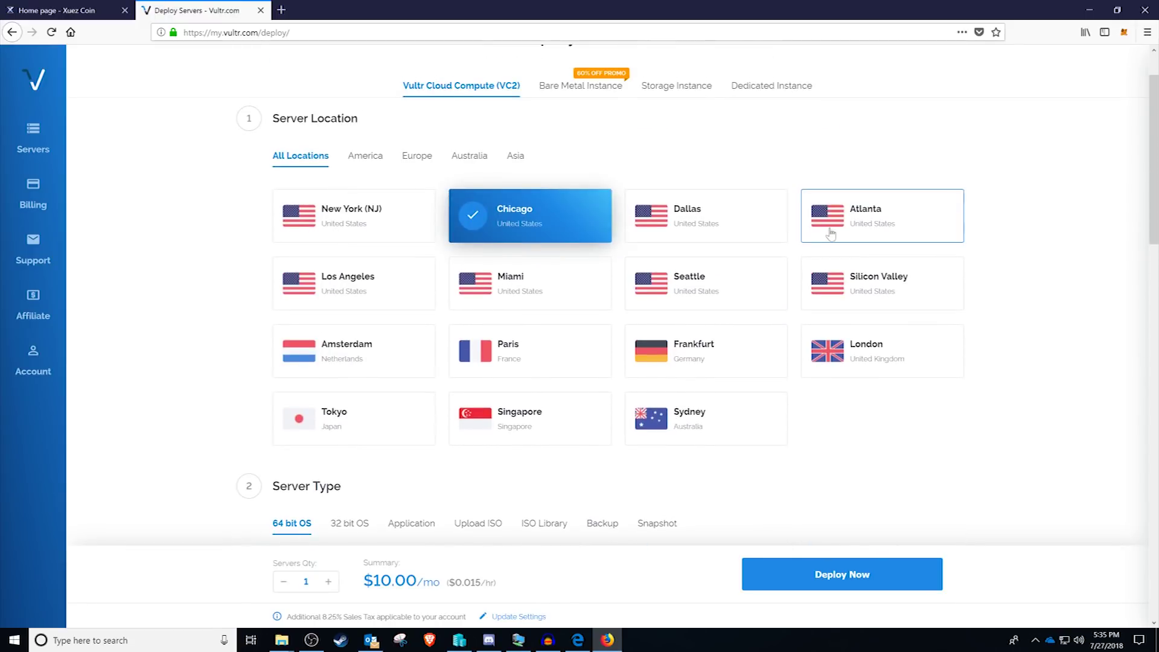
scroll(513, 271, "down", 1)
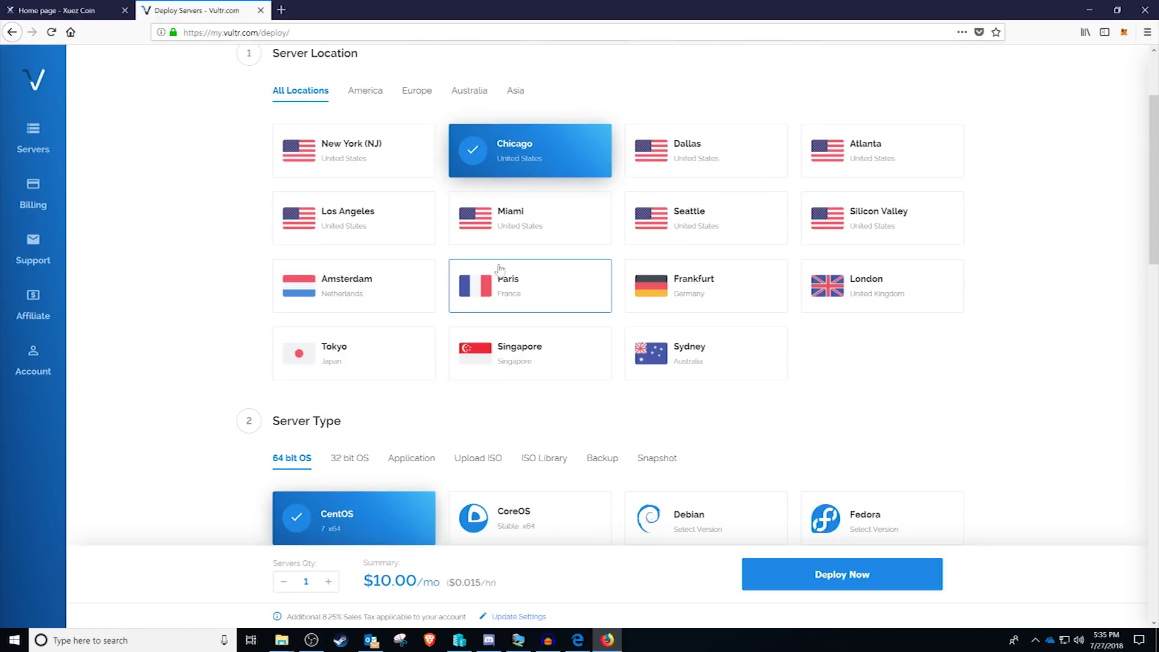
scroll(498, 272, "down", 2)
scroll(634, 302, "down", 2)
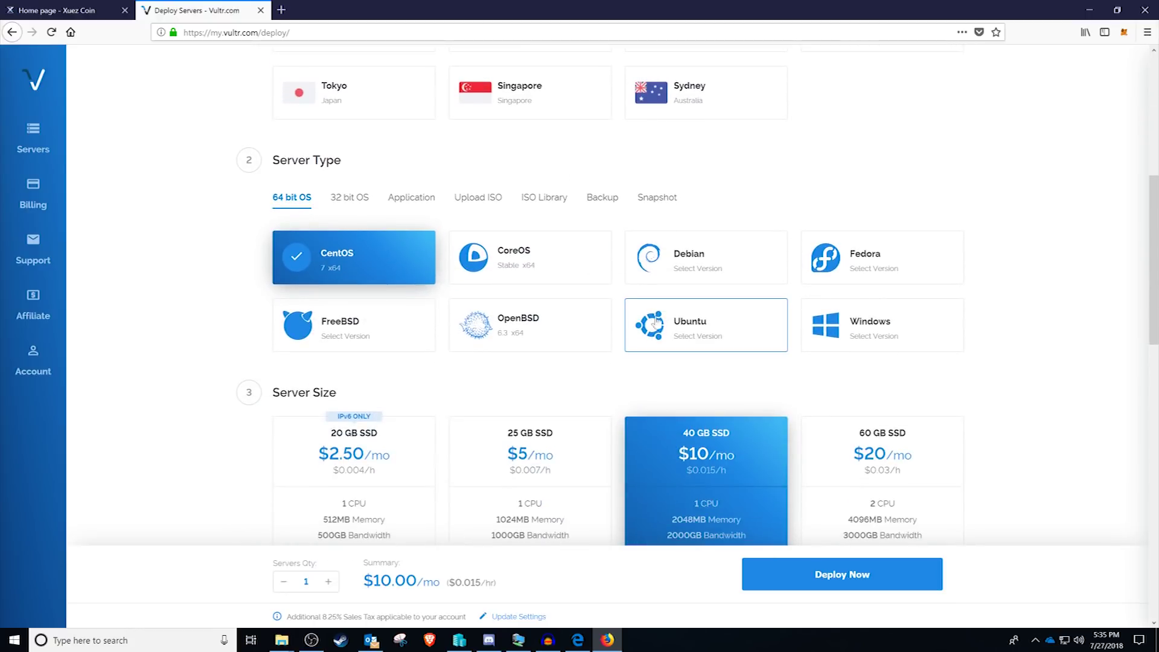
Choose Ubuntu 18.04 x64 and the 25 GB SSD $5/mo plan
left_click(684, 330)
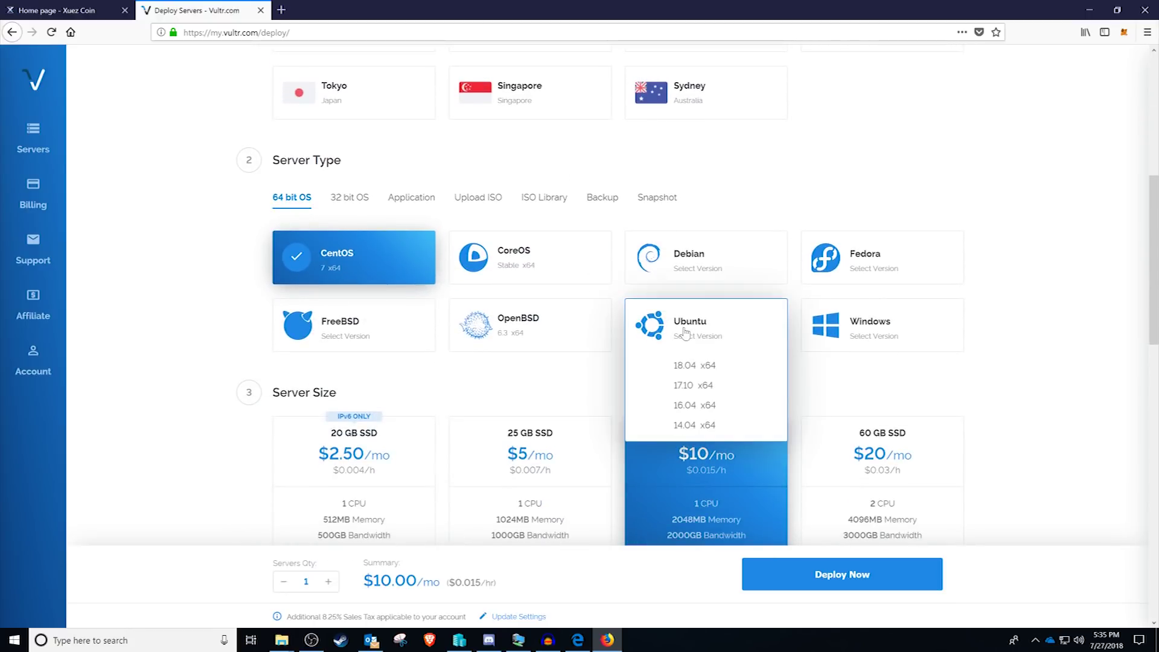
left_click(693, 367)
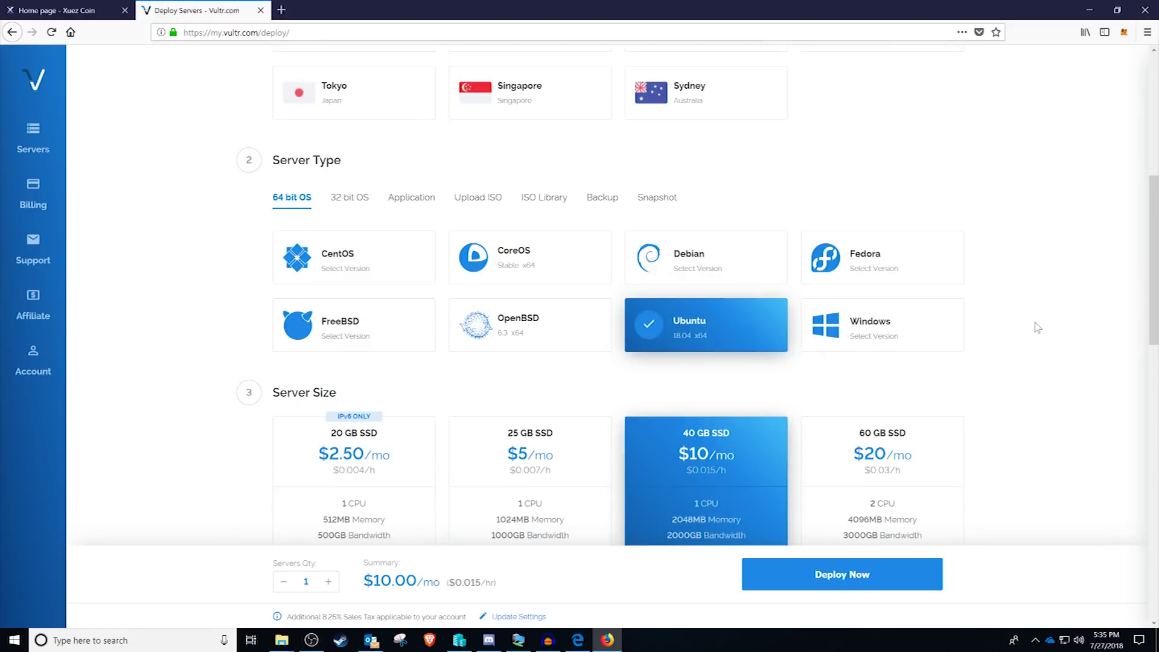
scroll(1033, 326, "down", 2)
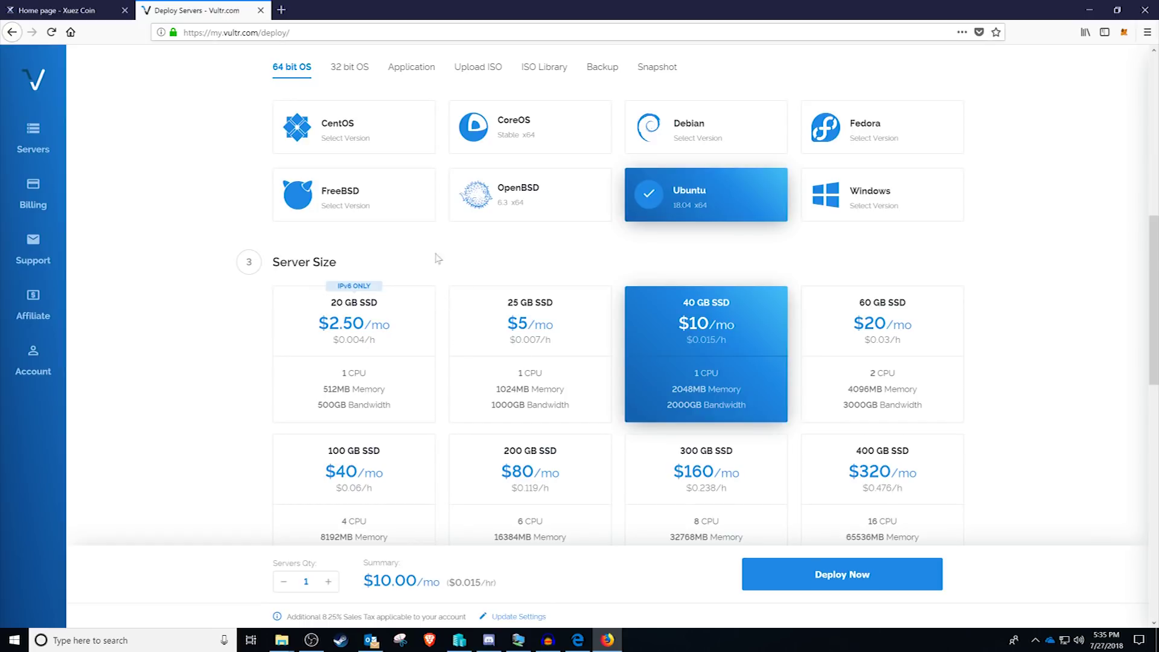
left_click(528, 328)
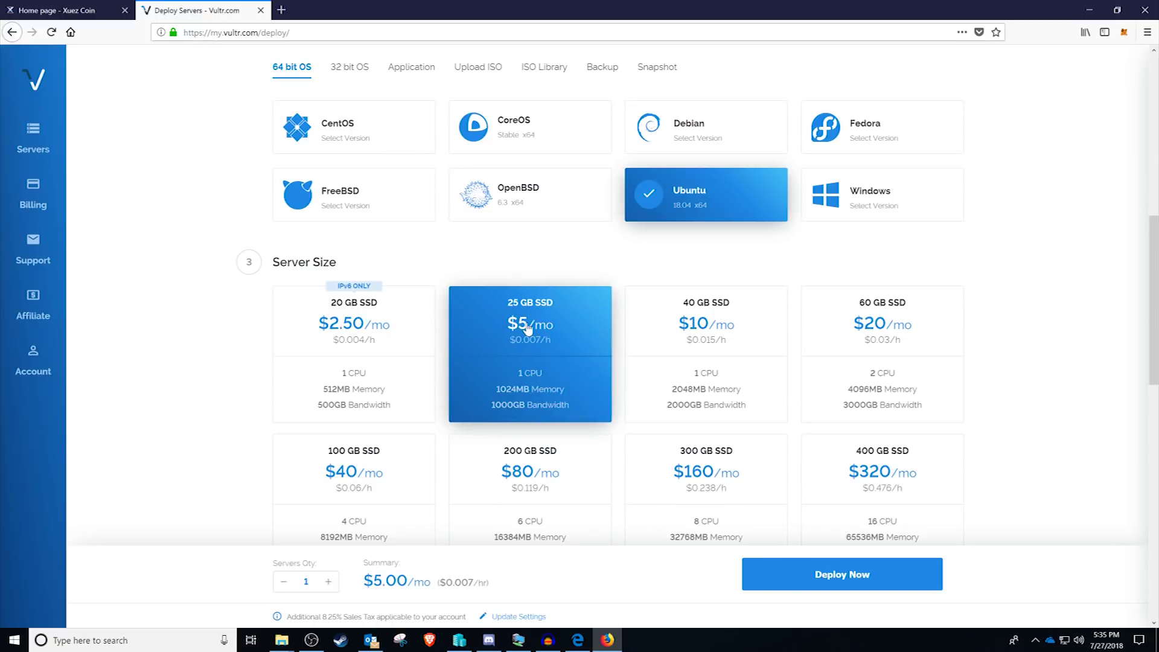
Set hostname SOAT-XUEZMN01 and label SOAT, then deploy the server
scroll(544, 330, "down", 1)
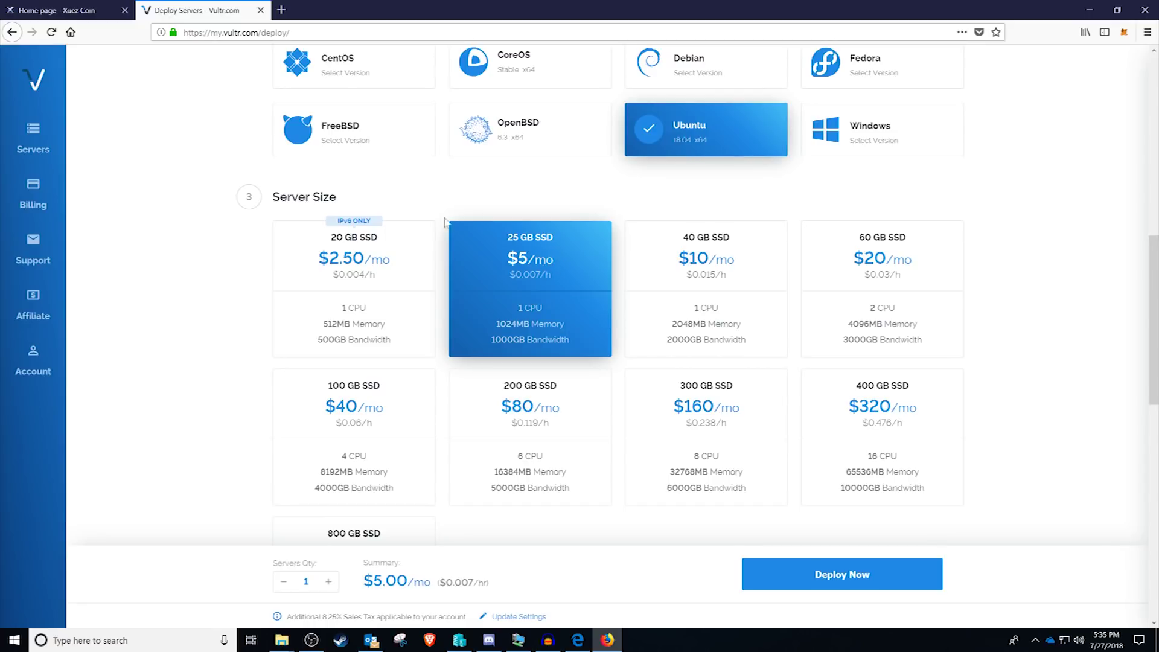
scroll(495, 291, "down", 4)
scroll(483, 301, "down", 3)
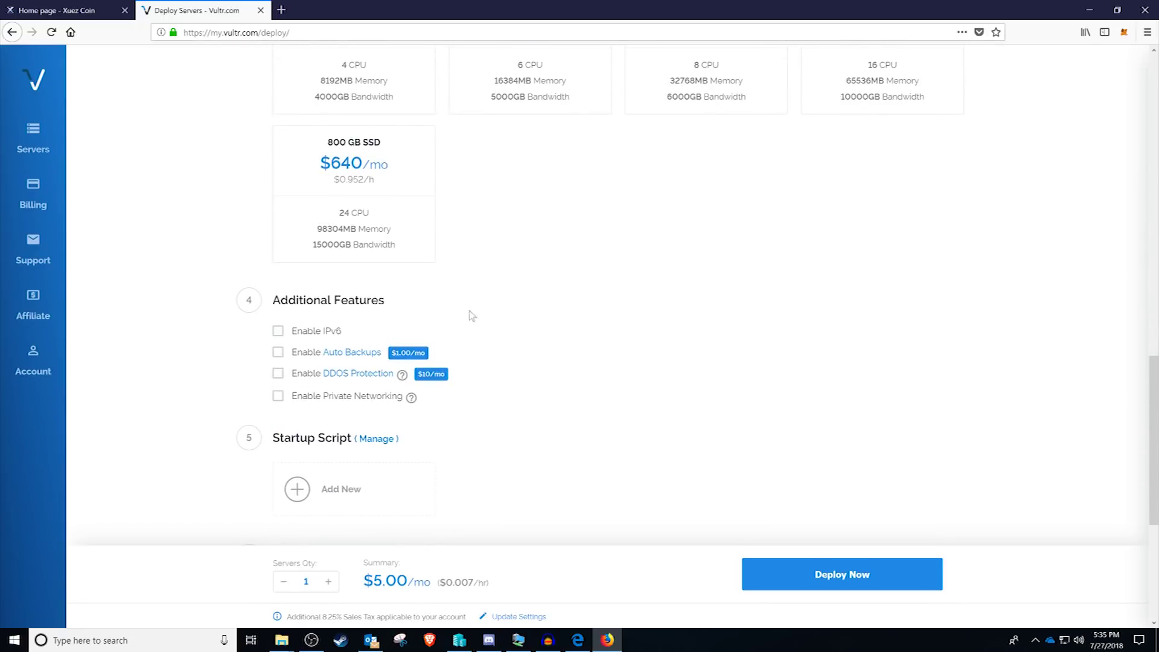
scroll(363, 386, "down", 3)
scroll(377, 382, "down", 2)
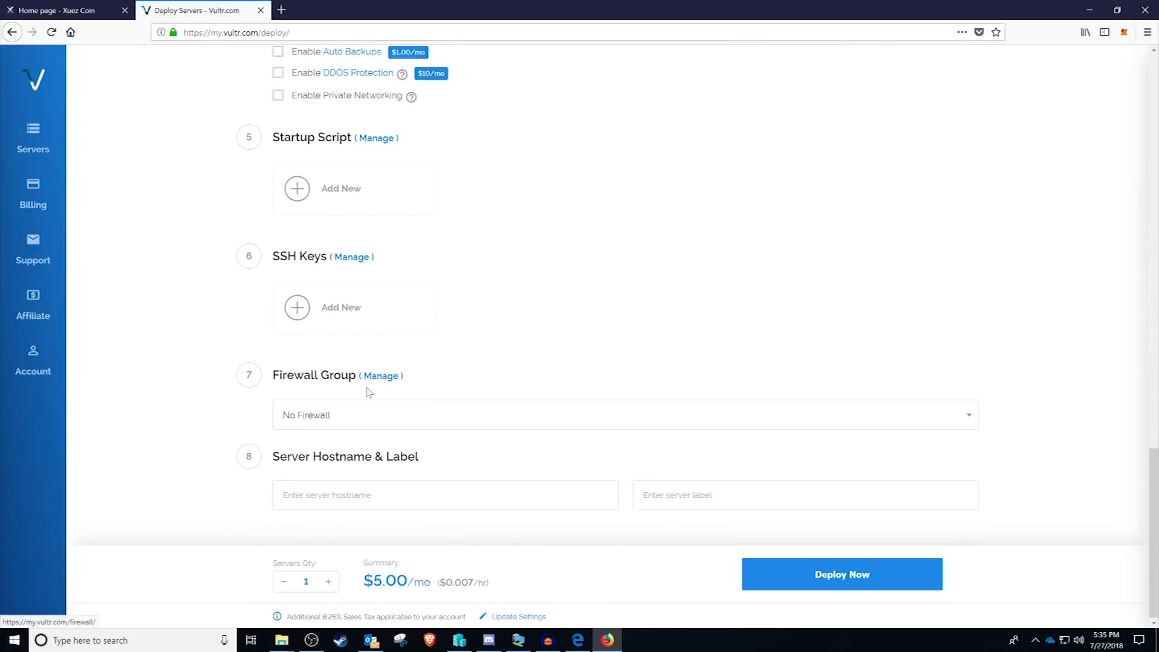
left_click(363, 486)
type("SOAT")
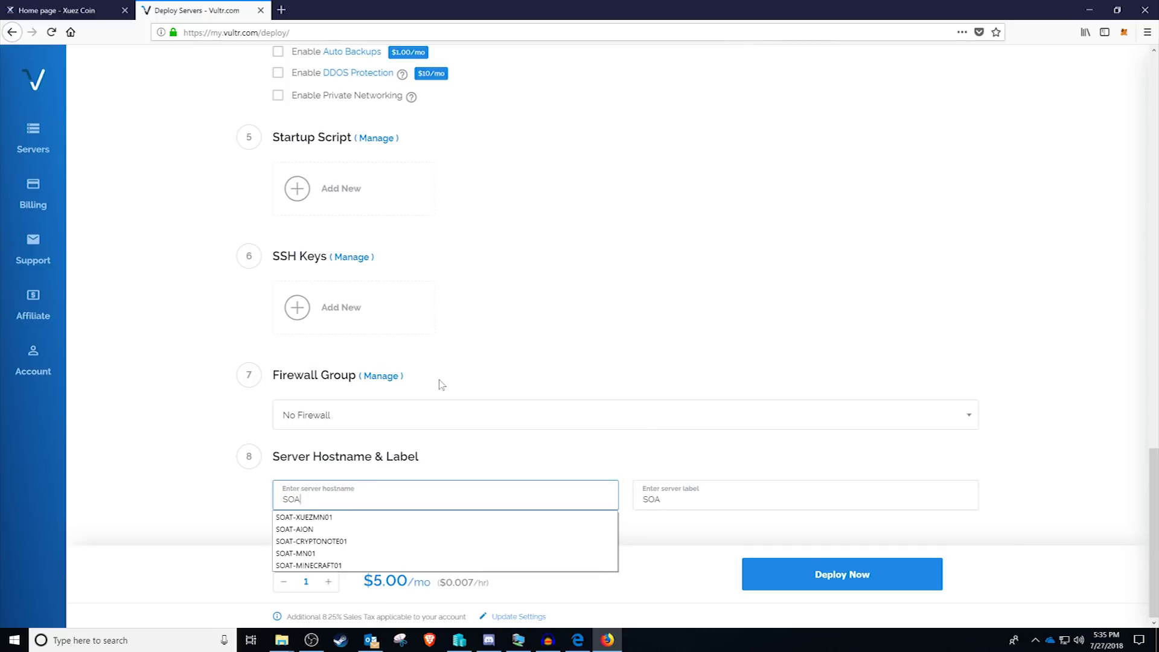
left_click(353, 517)
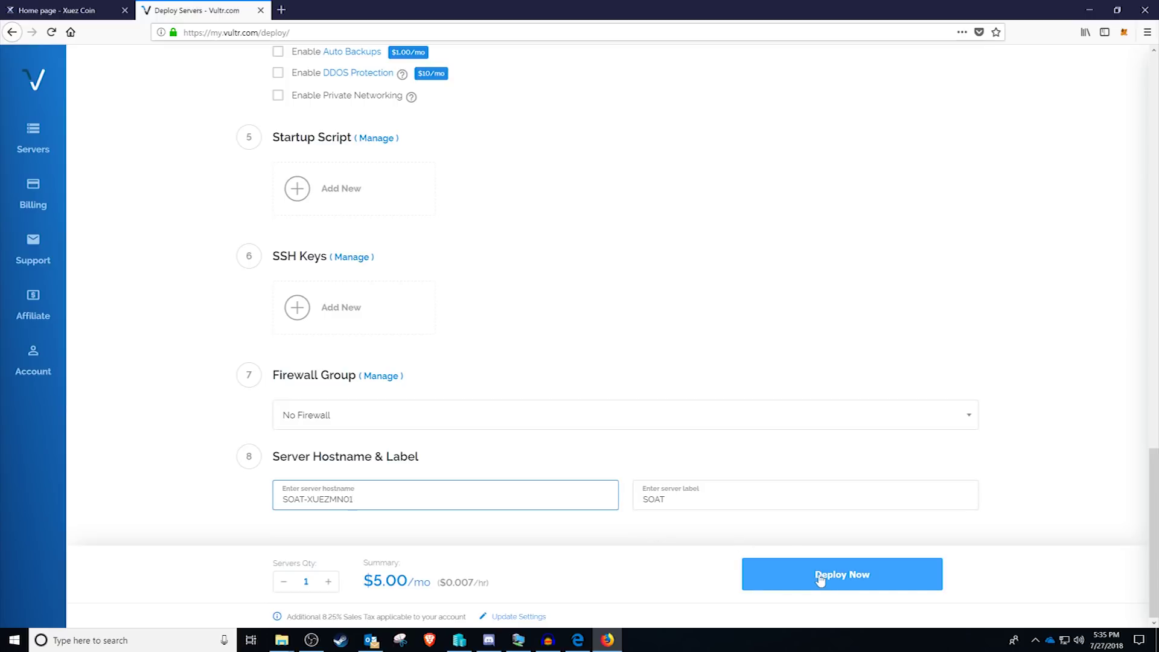
left_click(820, 580)
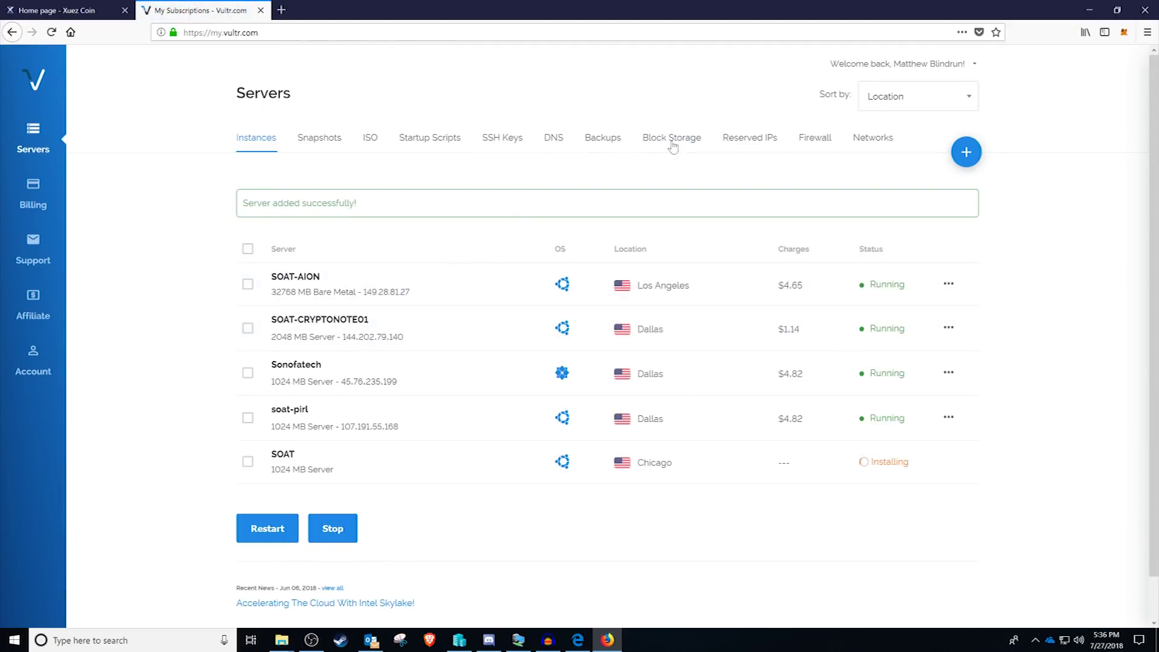
Create a new firewall group described as SOAT-XUEZMN01
left_click(804, 140)
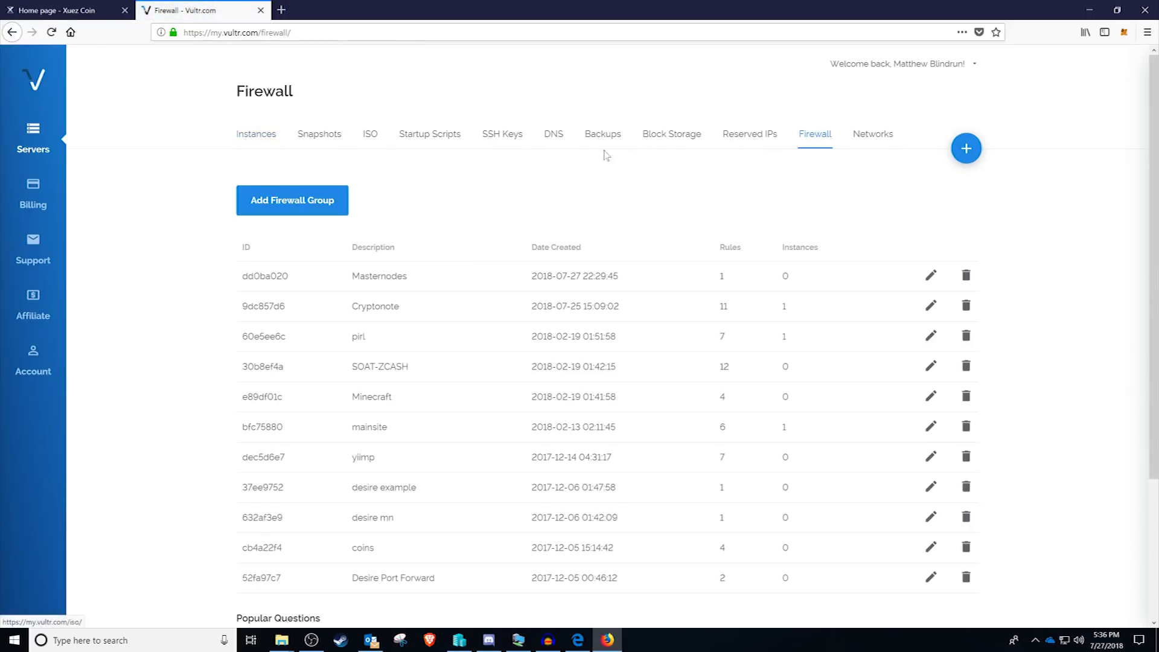
left_click(289, 205)
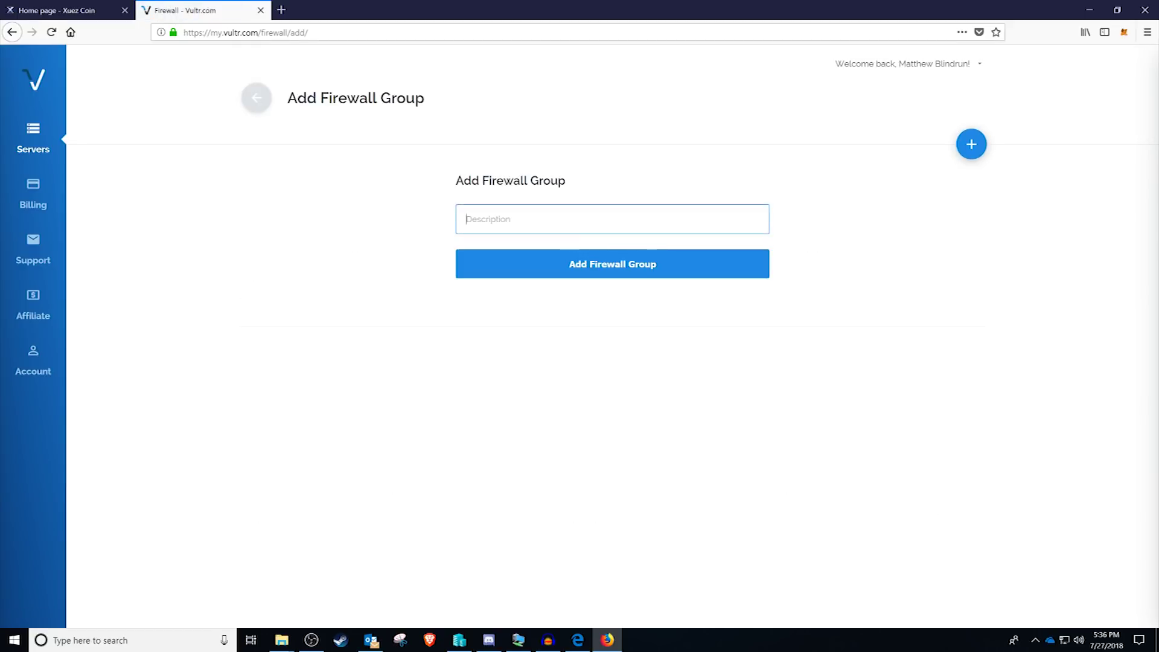
type("SOAT")
type("-")
type("XUA")
type("ZMN01")
left_click(582, 268)
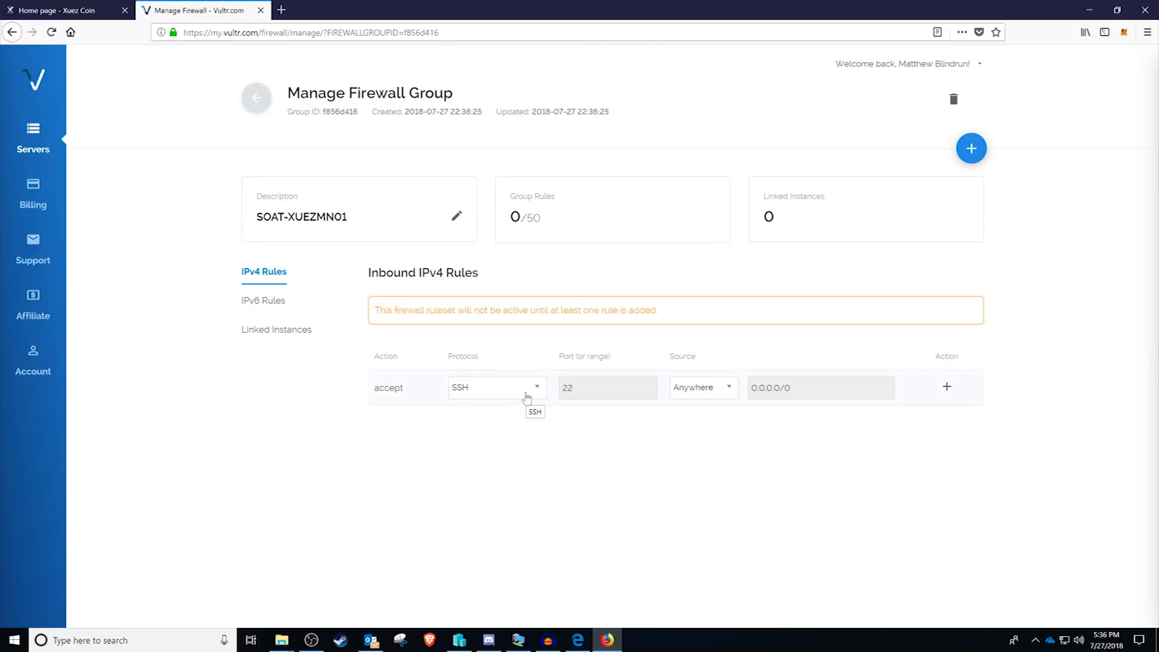
Leave the rule source as Anywhere and return to the Servers list
left_click(707, 397)
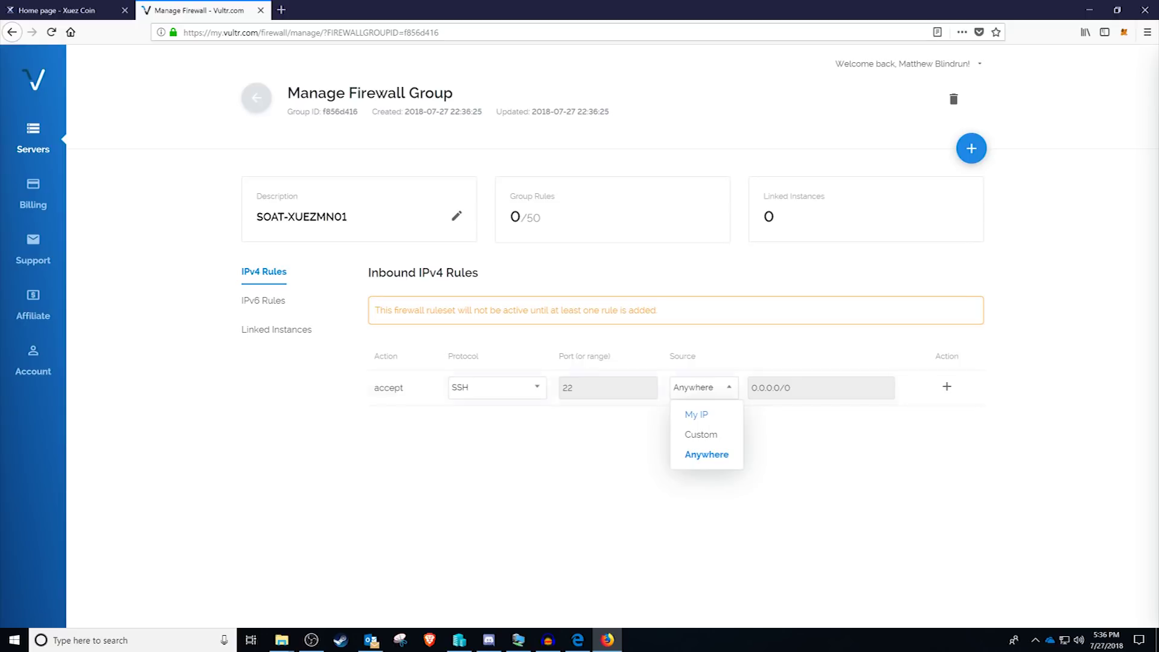
left_click(820, 343)
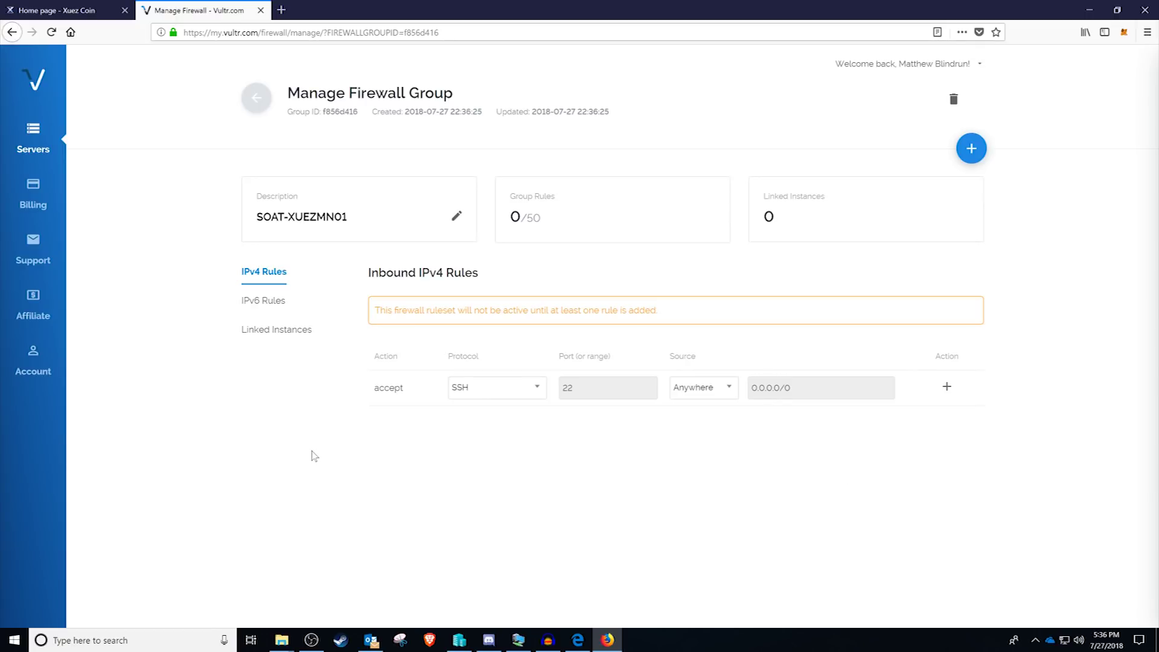
left_click(39, 136)
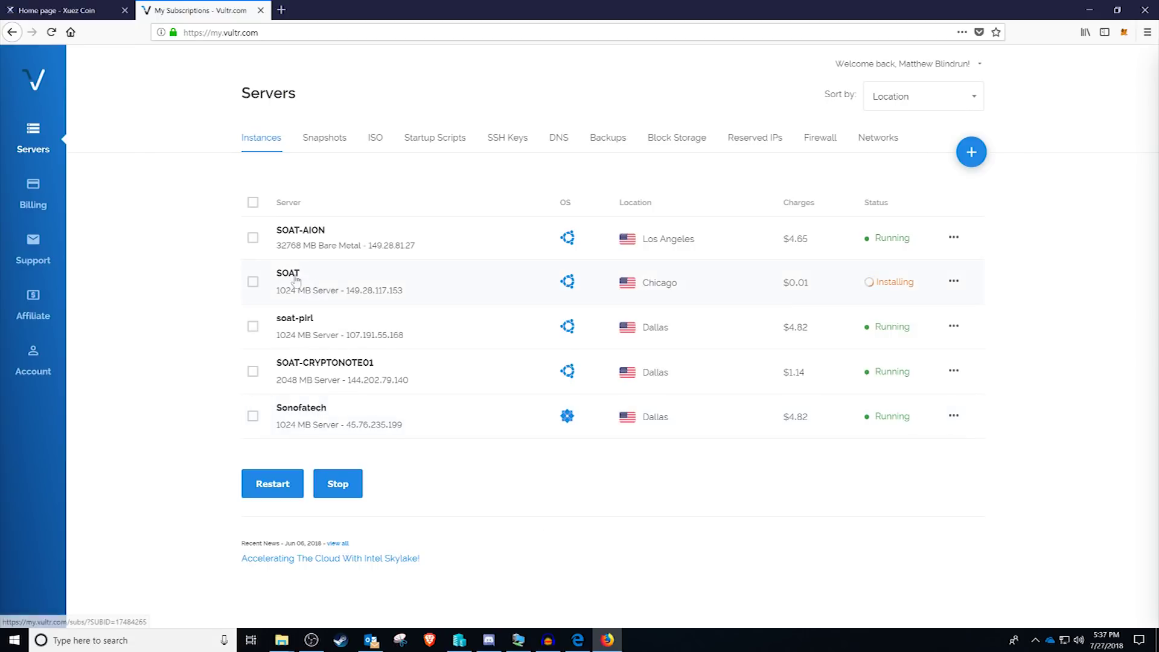
Assign the dd0ba020: Masternodes firewall group to the SOAT server
left_click(421, 282)
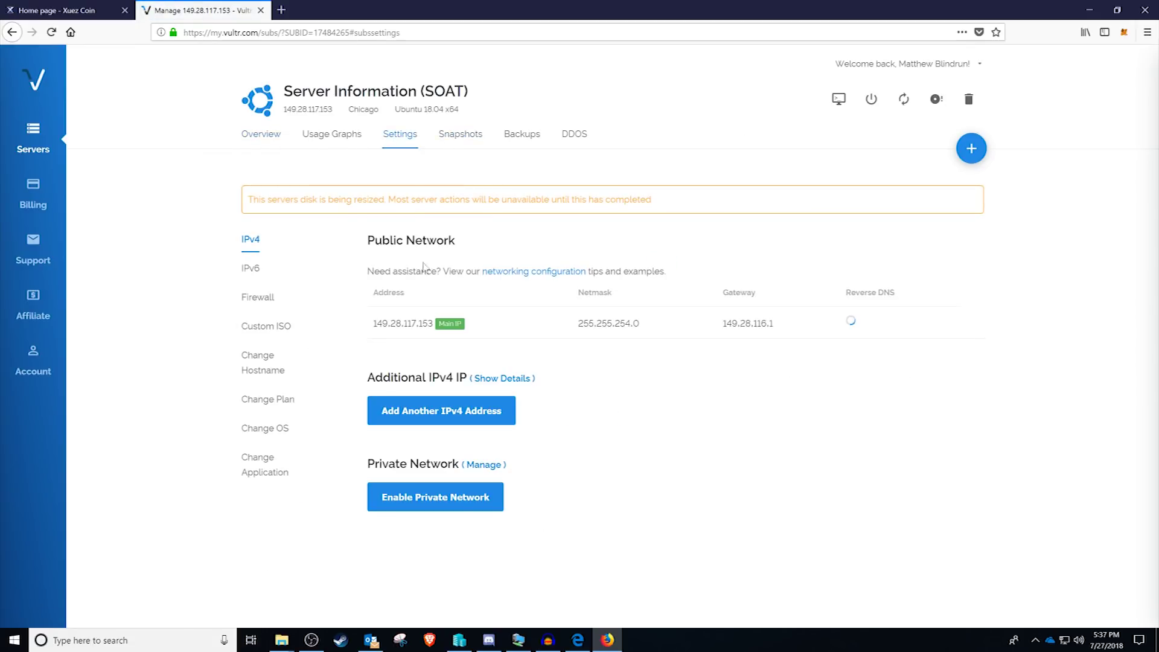
left_click(253, 298)
left_click(443, 290)
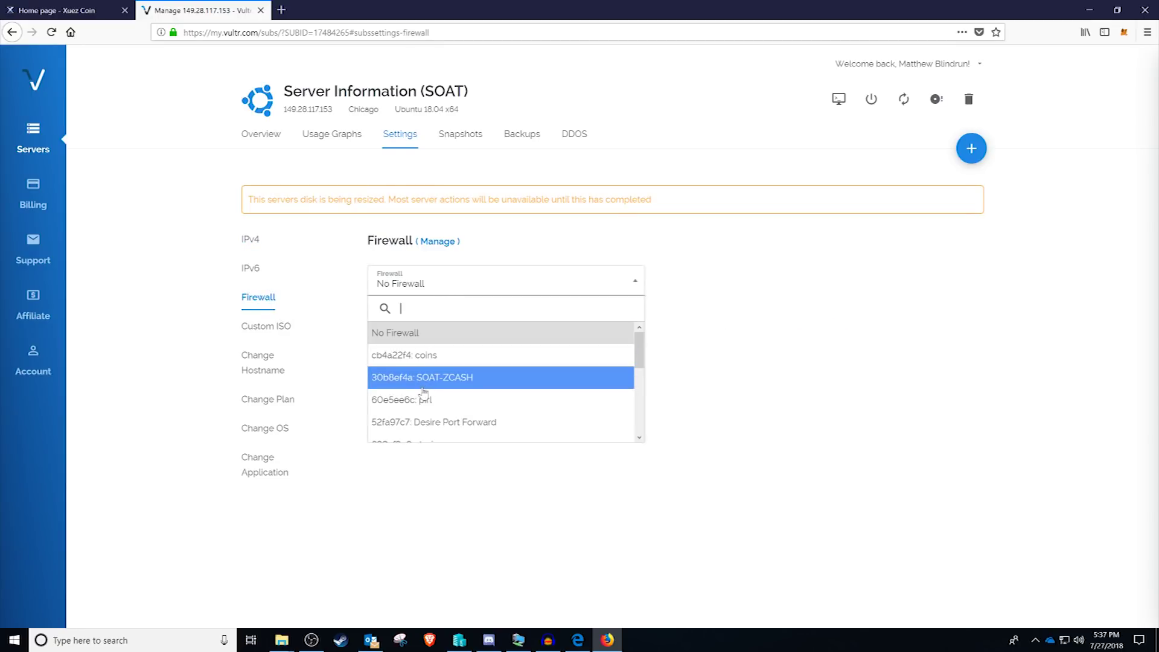
scroll(434, 395, "down", 5)
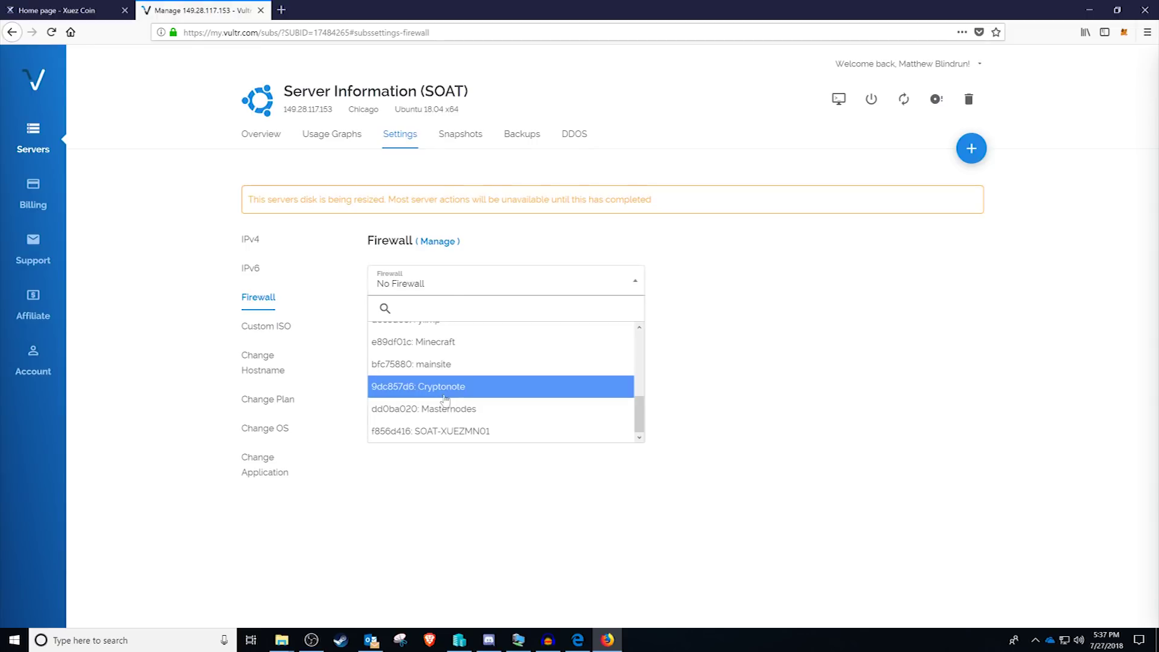
left_click(452, 410)
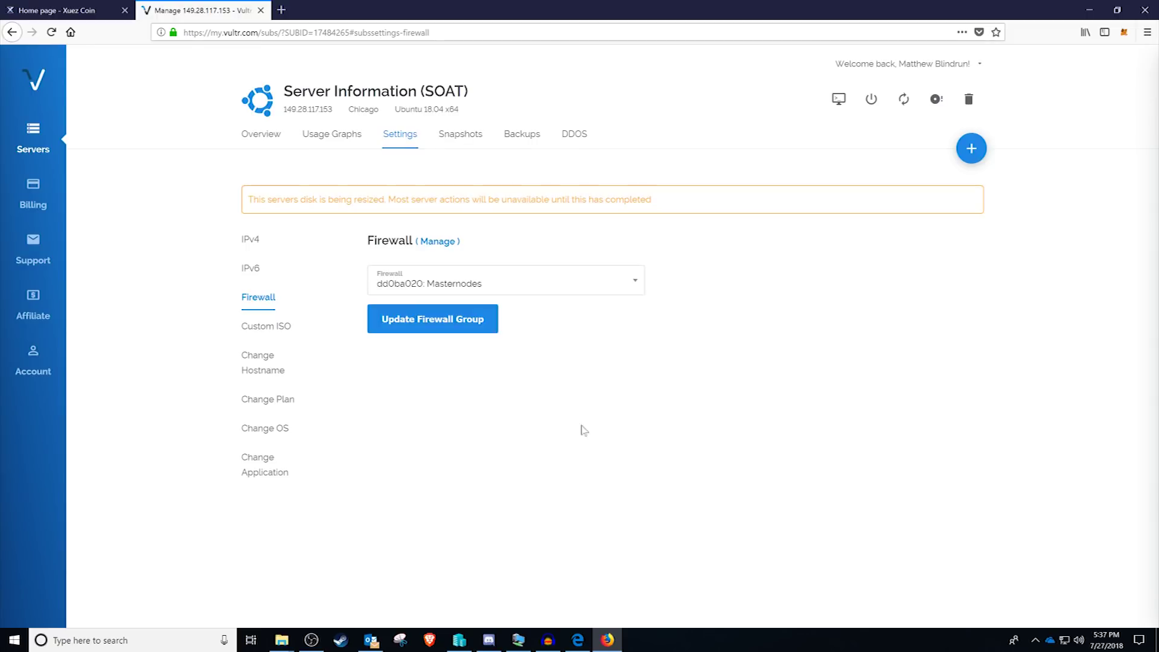
left_click(436, 325)
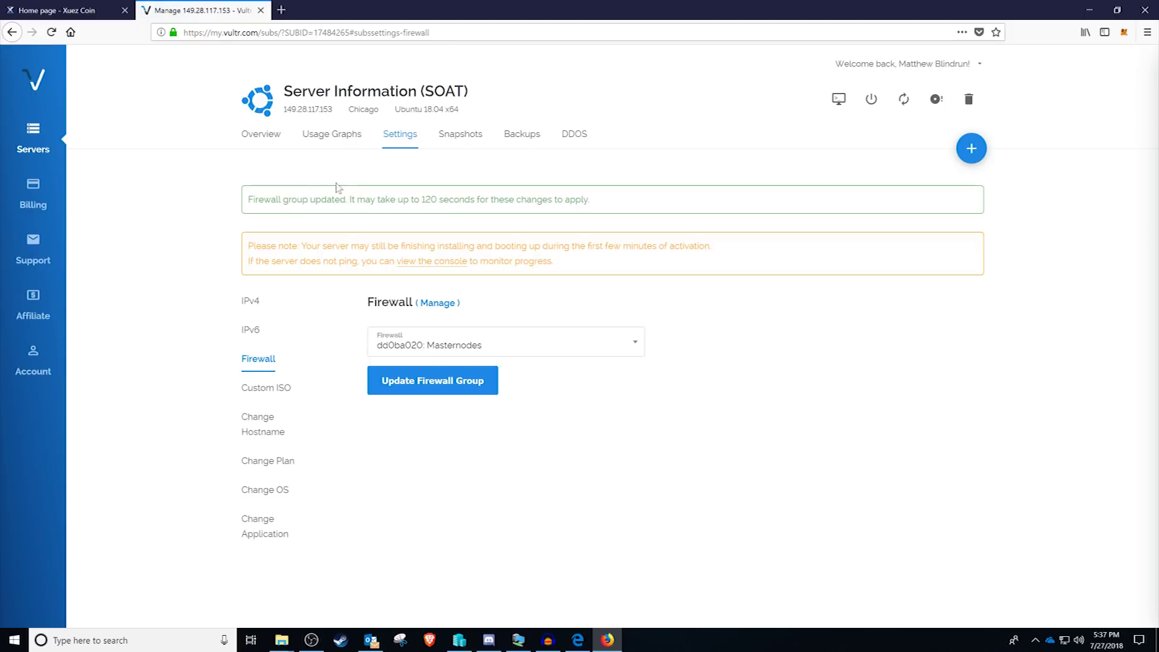
Search for 'putty' in a new Firefox tab and open putty.org
left_click(281, 10)
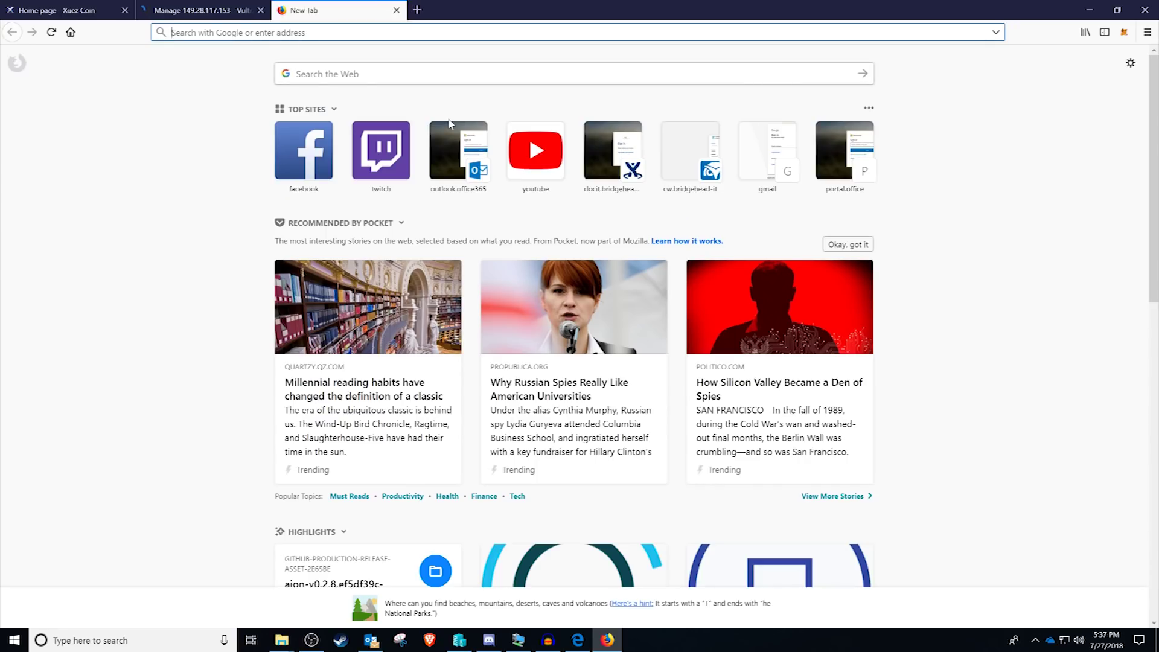
type("putty")
key("Return")
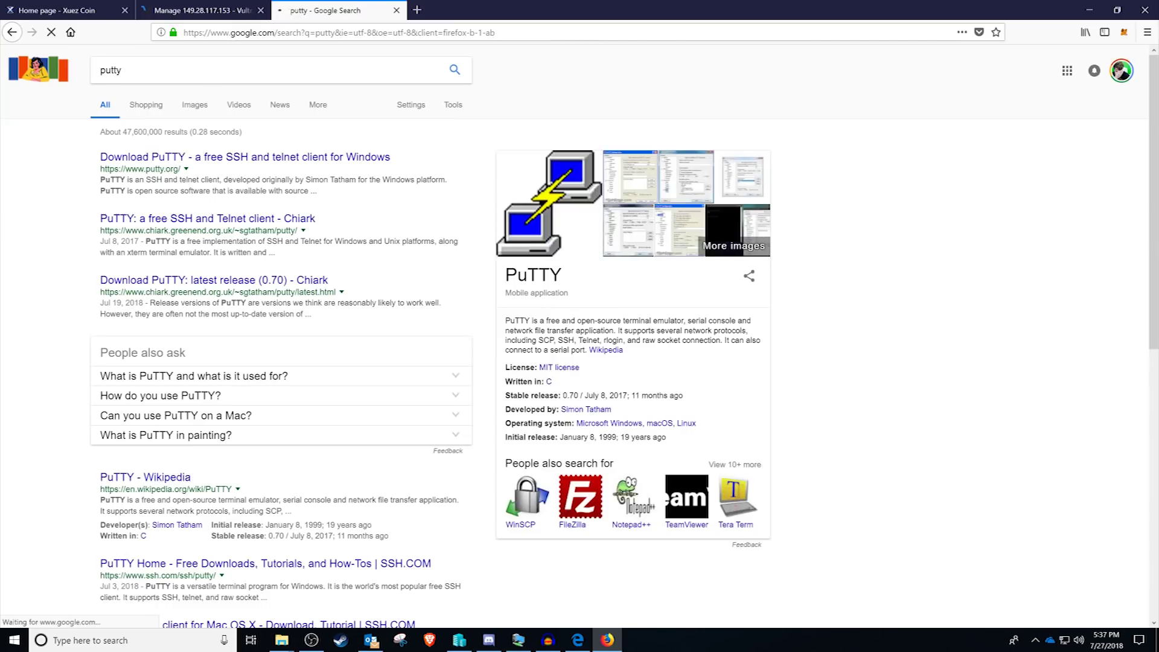
left_click(235, 160)
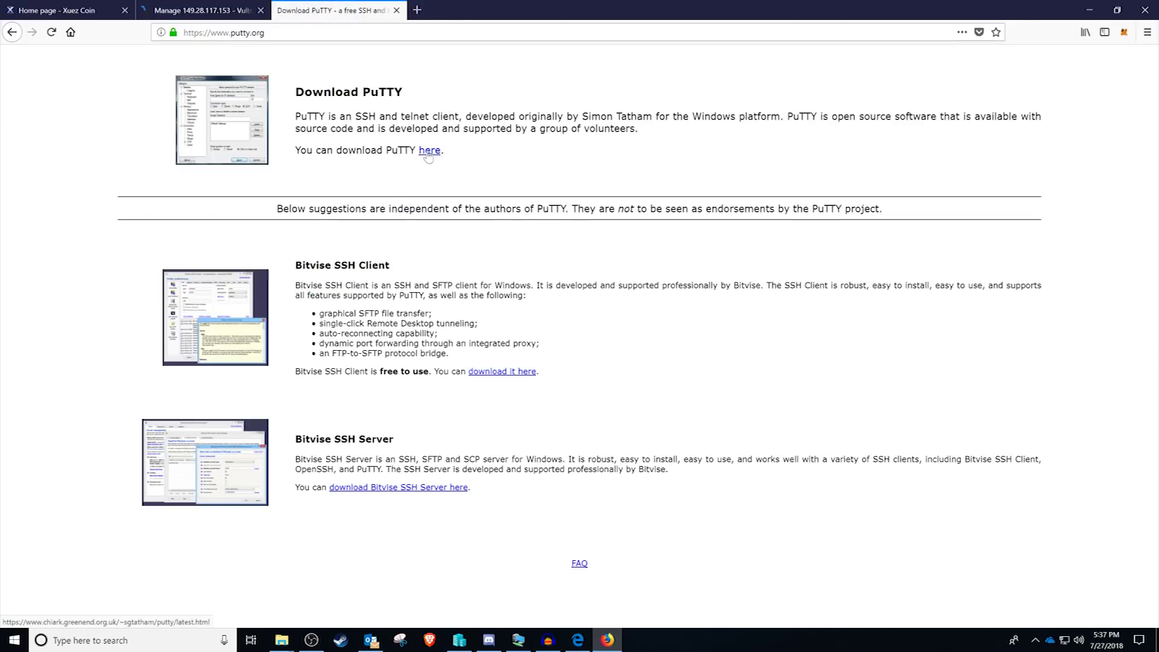
Launch PuTTY from the desktop and place it beside the SOAT server's Vultr page
left_click(1089, 10)
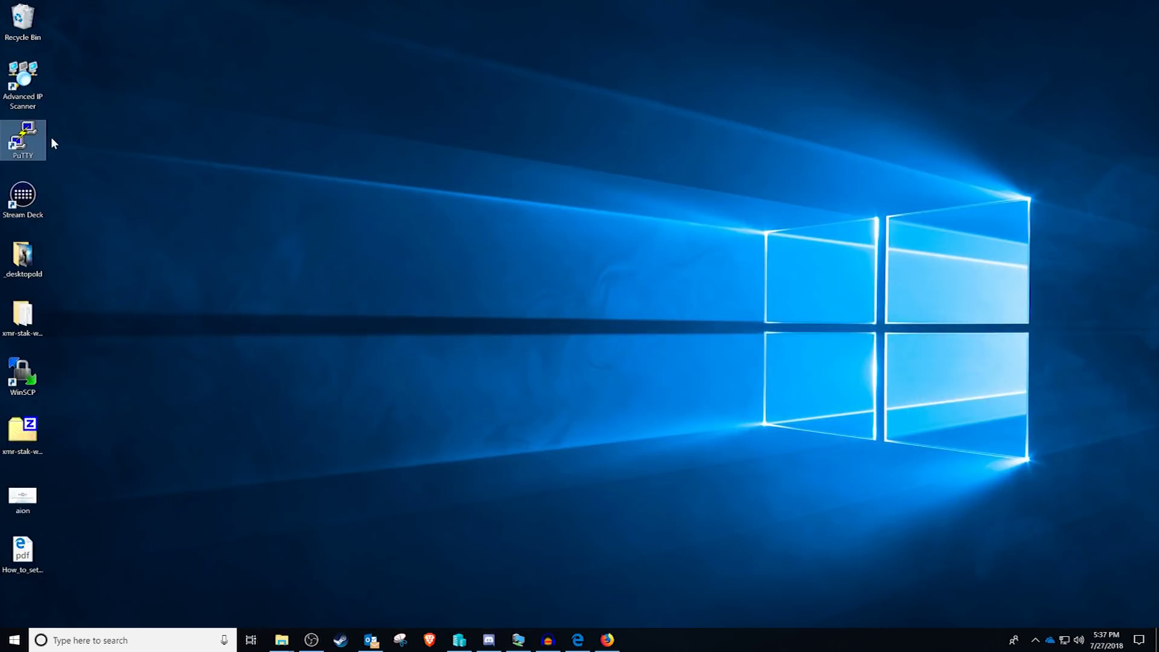
double_click(31, 143)
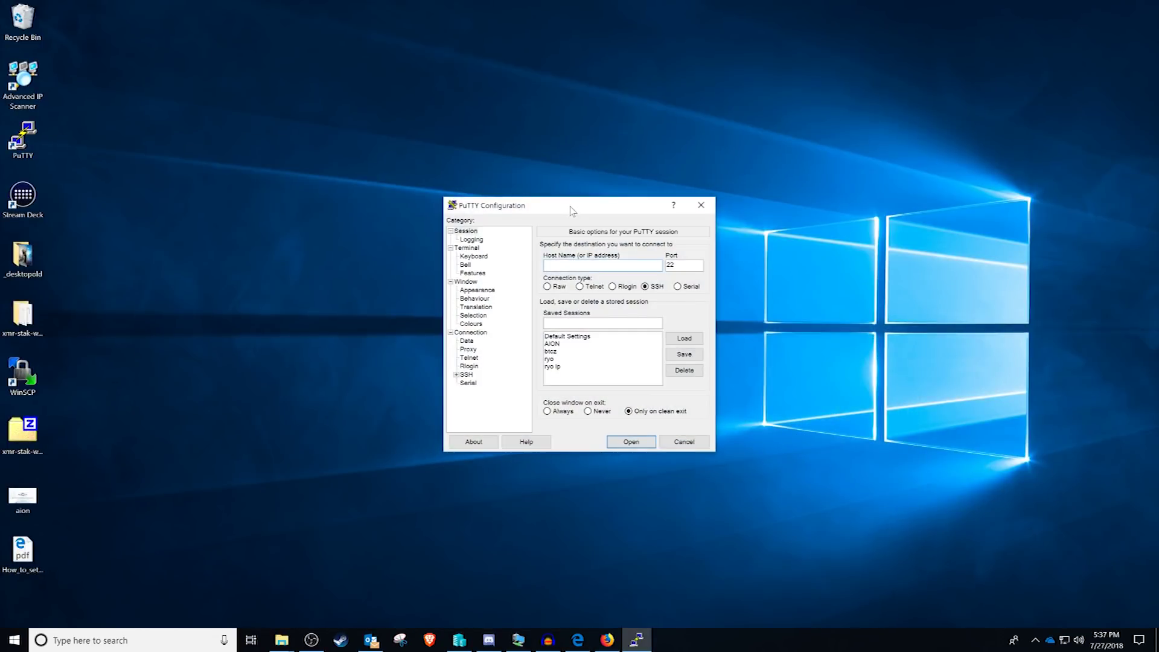
left_click_drag(569, 203, 194, 92)
left_click(607, 640)
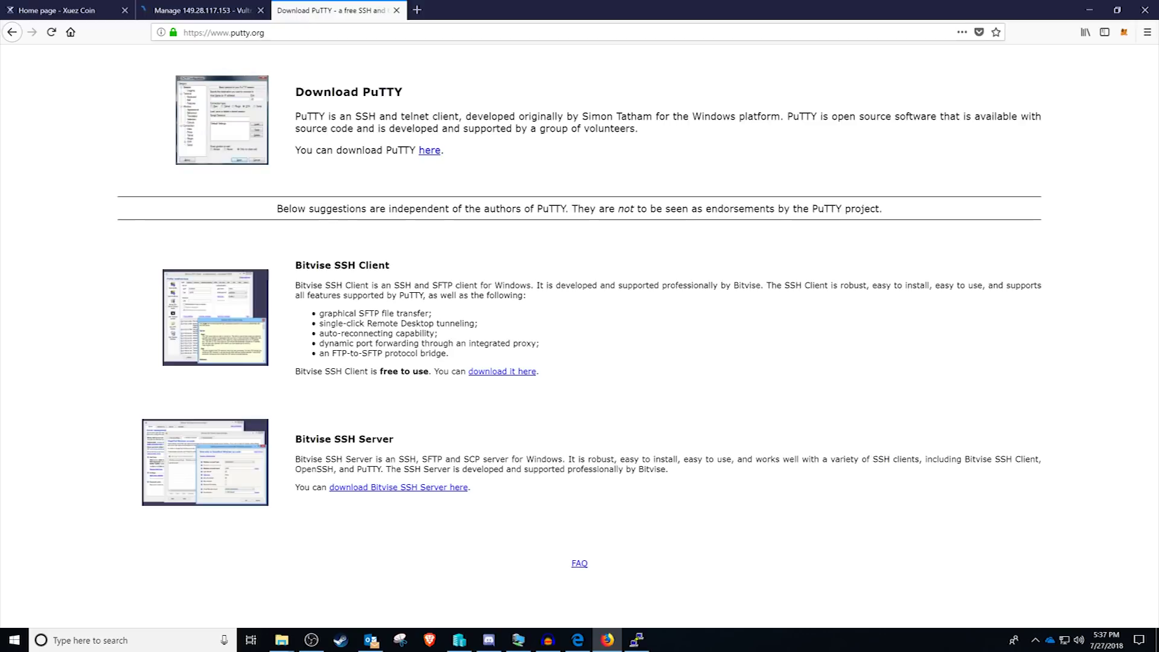
left_click(201, 20)
left_click_drag(604, 10, 733, 21)
Copy the SOAT server's IP 149.28.117.153 from Vultr into PuTTY's Host Name
left_click(425, 136)
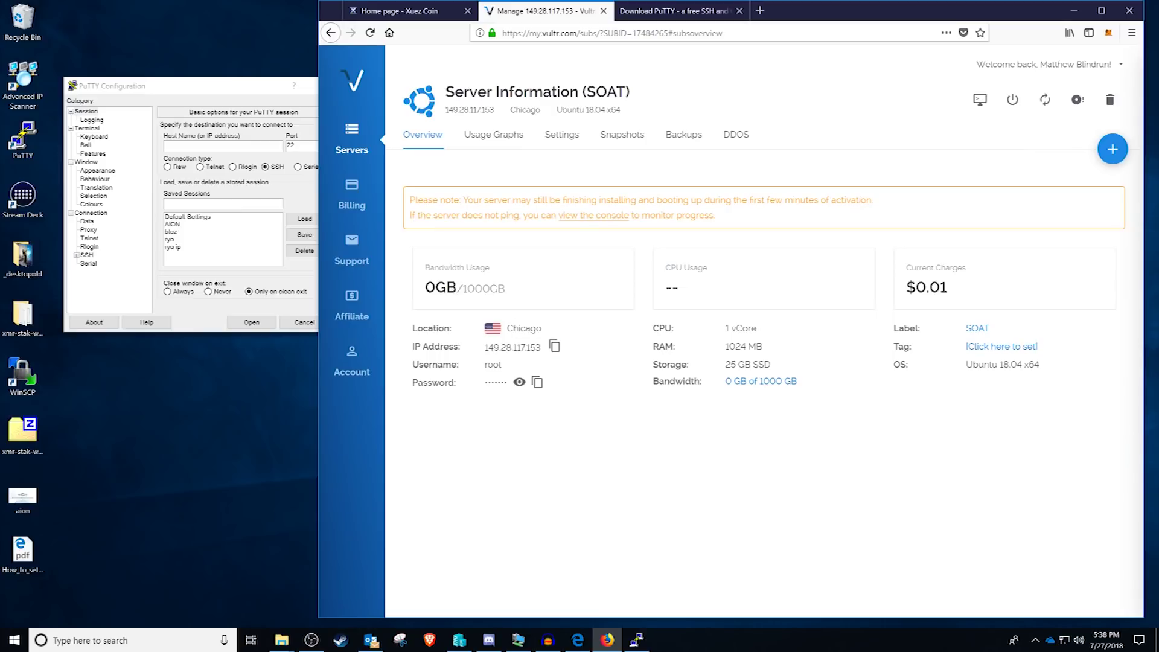
left_click(554, 348)
left_click_drag(192, 83, 164, 82)
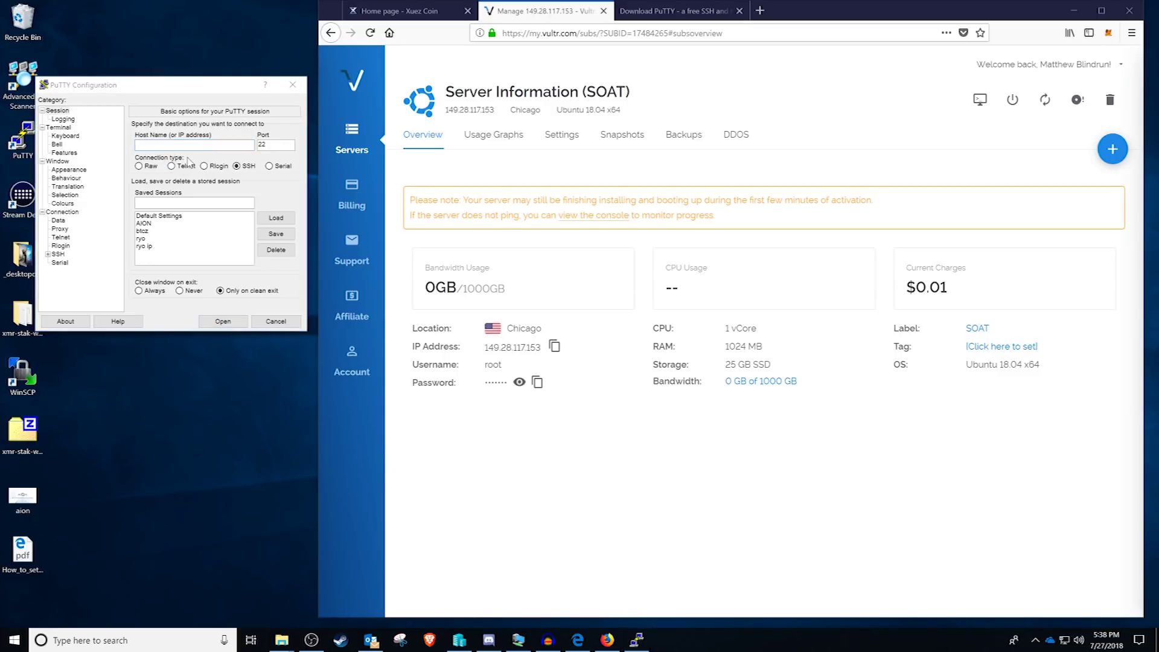
key("ctrl+v")
Save the PuTTY session under the name SOAT-XUEZMN01
left_click(181, 203)
type("SO")
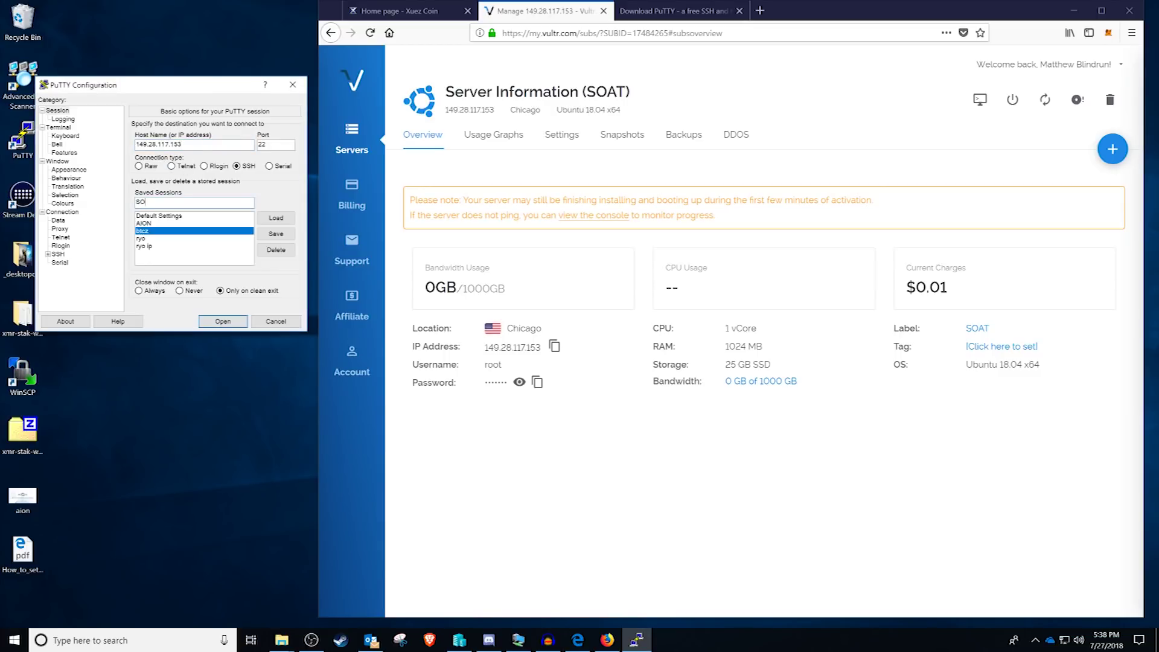
type("AT-XUEZMN01")
left_click(275, 235)
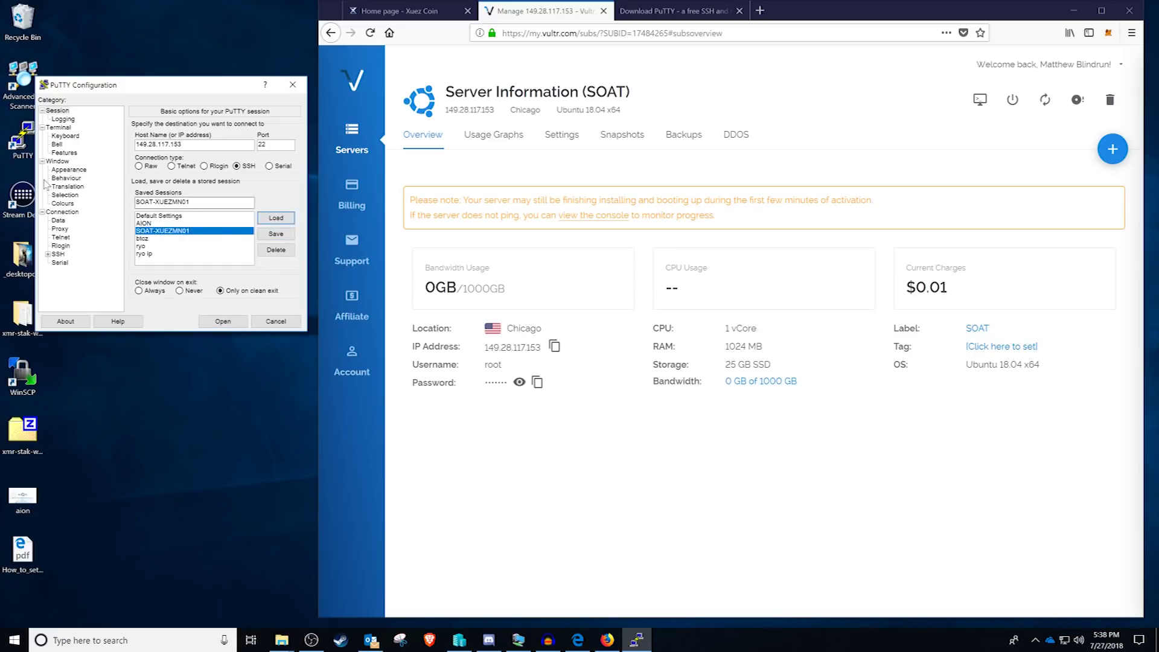
left_click(69, 171)
Set PuTTY's terminal font to Fixedsys, size 16
left_click(275, 193)
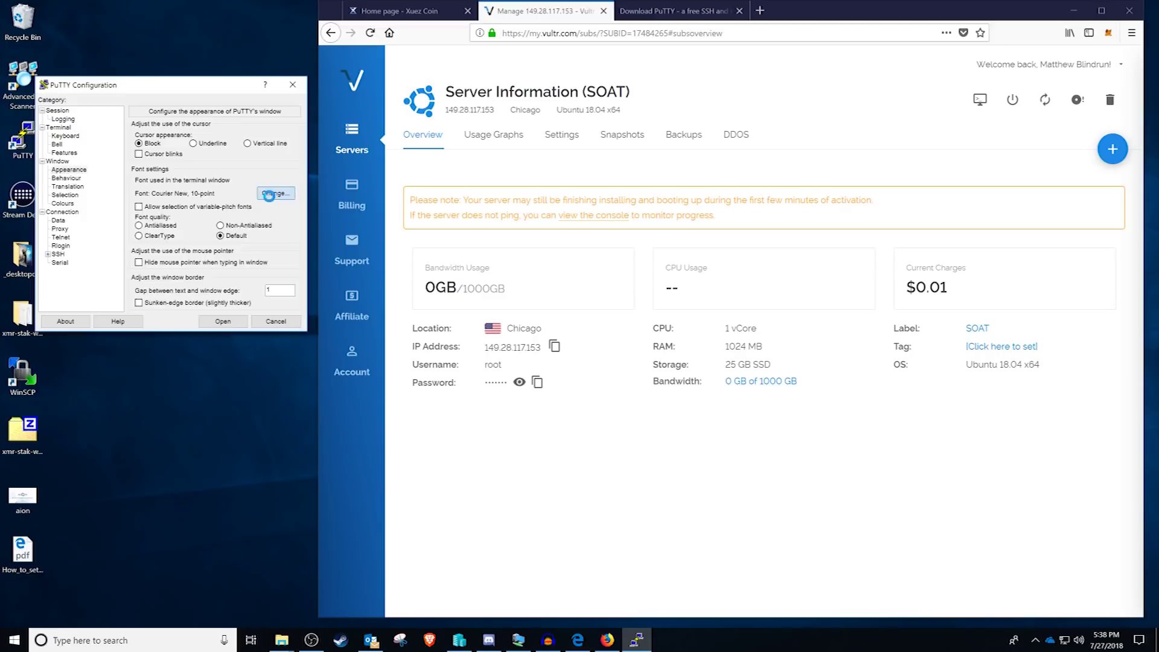
left_click(91, 222)
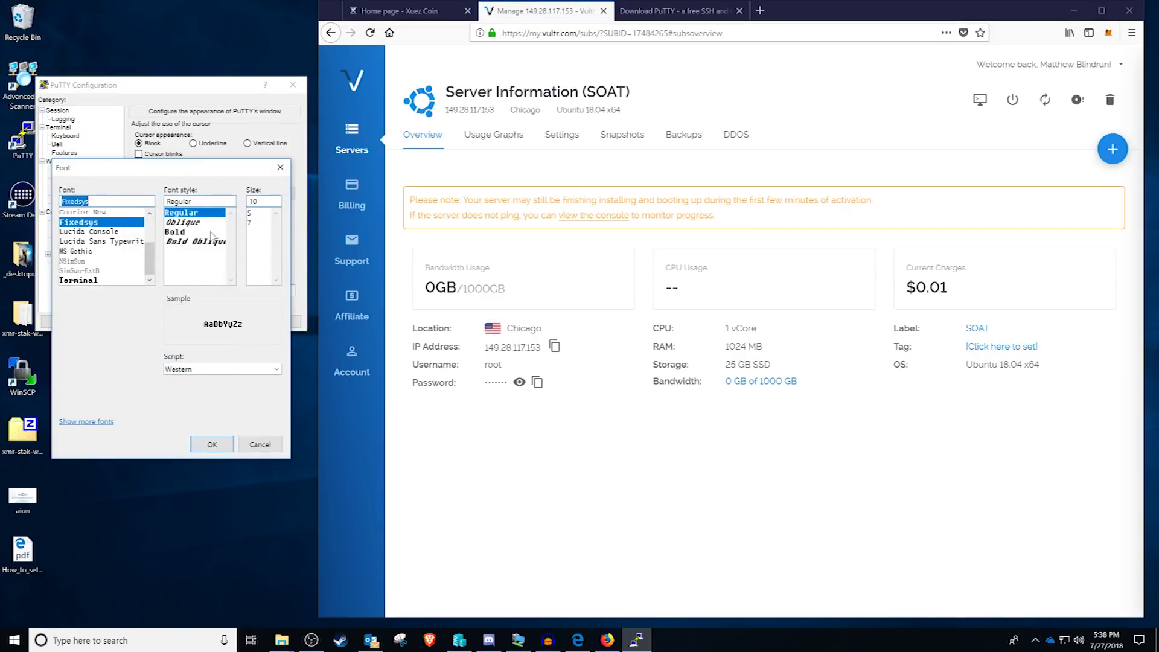
key("Tab")
key("Tab")
type("16")
key("Return")
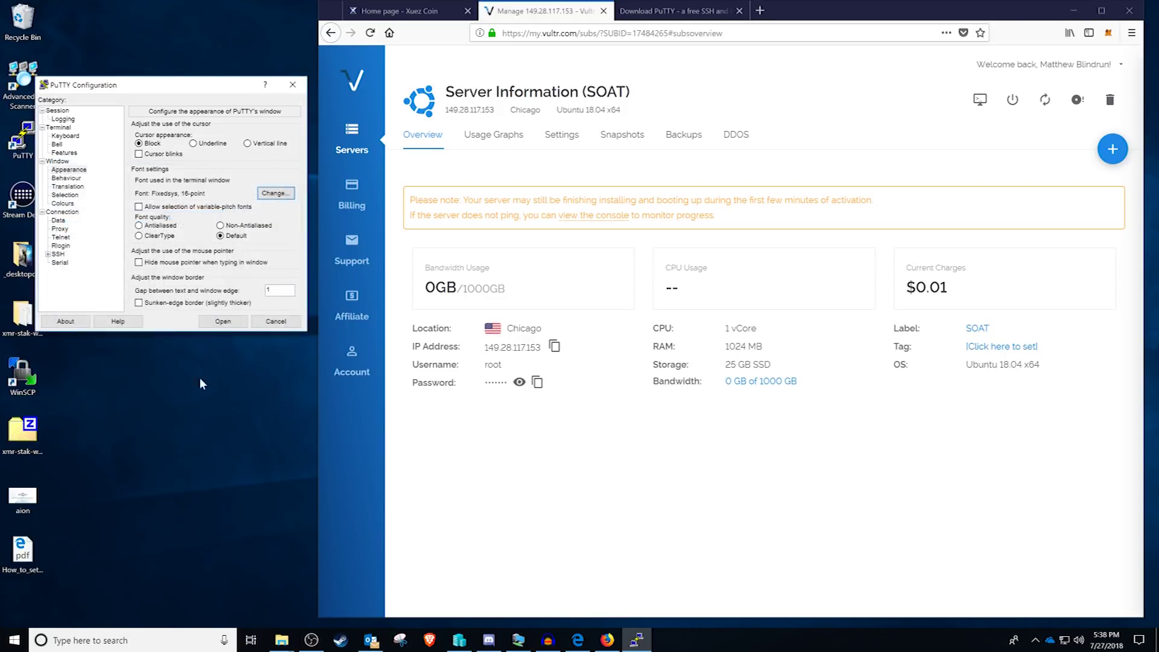
Save the font into SOAT-XUEZMN01, reload that session and connect to the server
left_click(63, 119)
left_click(57, 111)
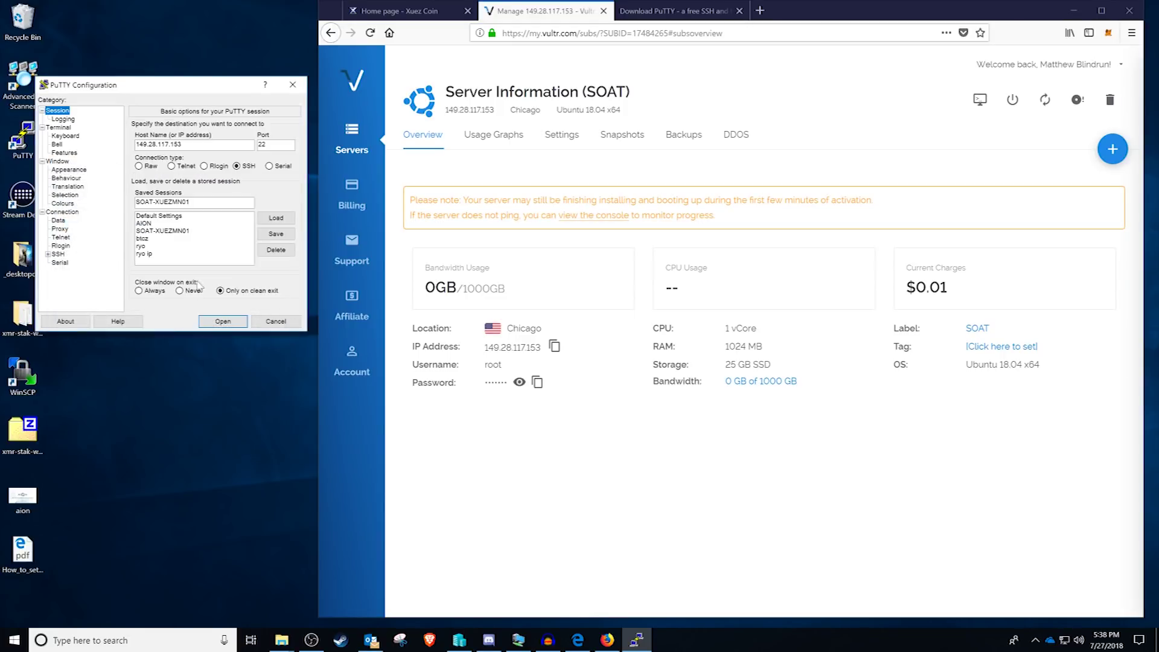
left_click(276, 234)
left_click(175, 232)
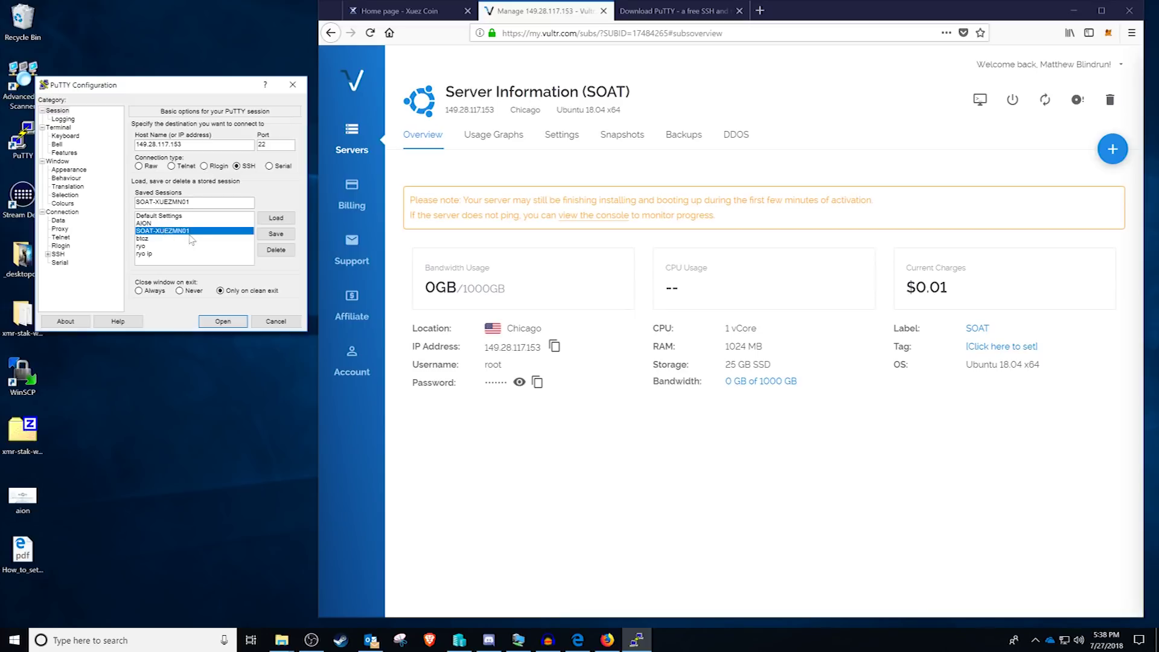
left_click(276, 218)
left_click(222, 321)
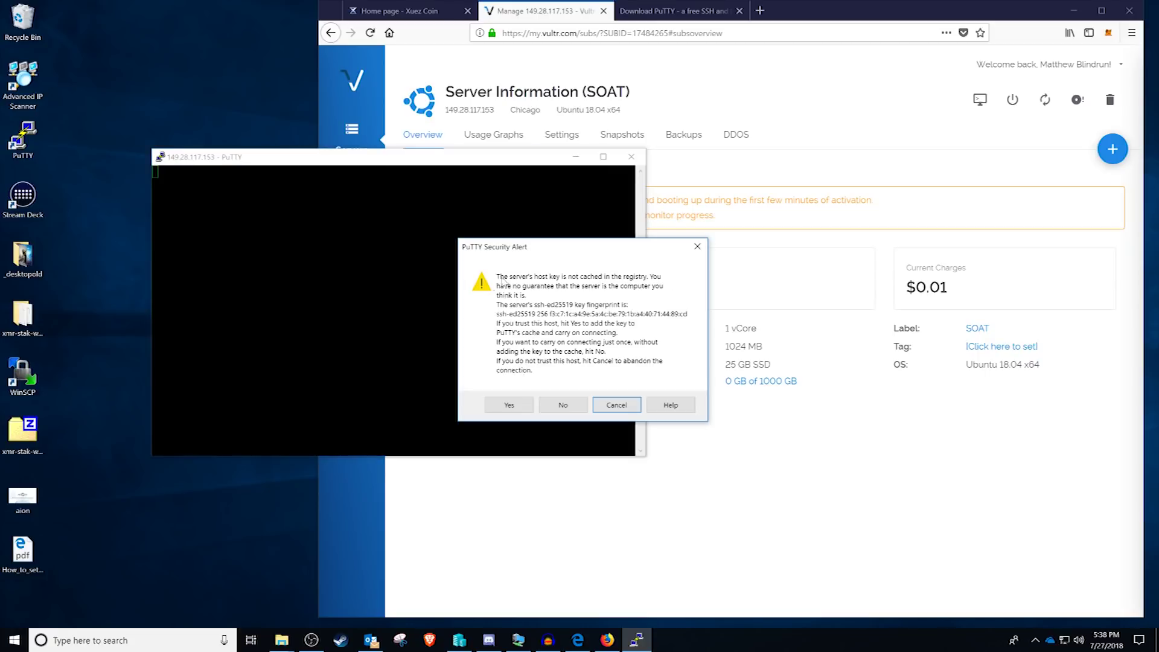
Accept the server's ssh-ed25519 host key and shrink the terminal into the top-left corner
left_click(510, 405)
left_click_drag(245, 158, 203, 107)
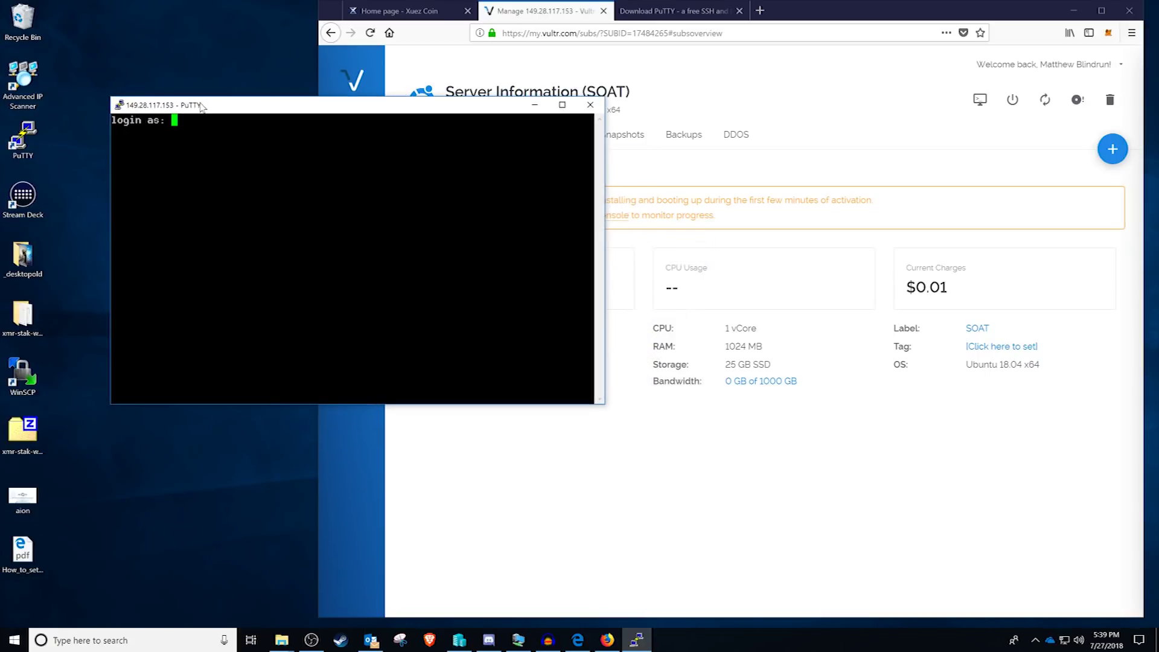
left_click_drag(302, 107, 209, 39)
left_click_drag(503, 337, 386, 343)
Copy the root username from the Vultr page and submit it at the login prompt
left_click(756, 110)
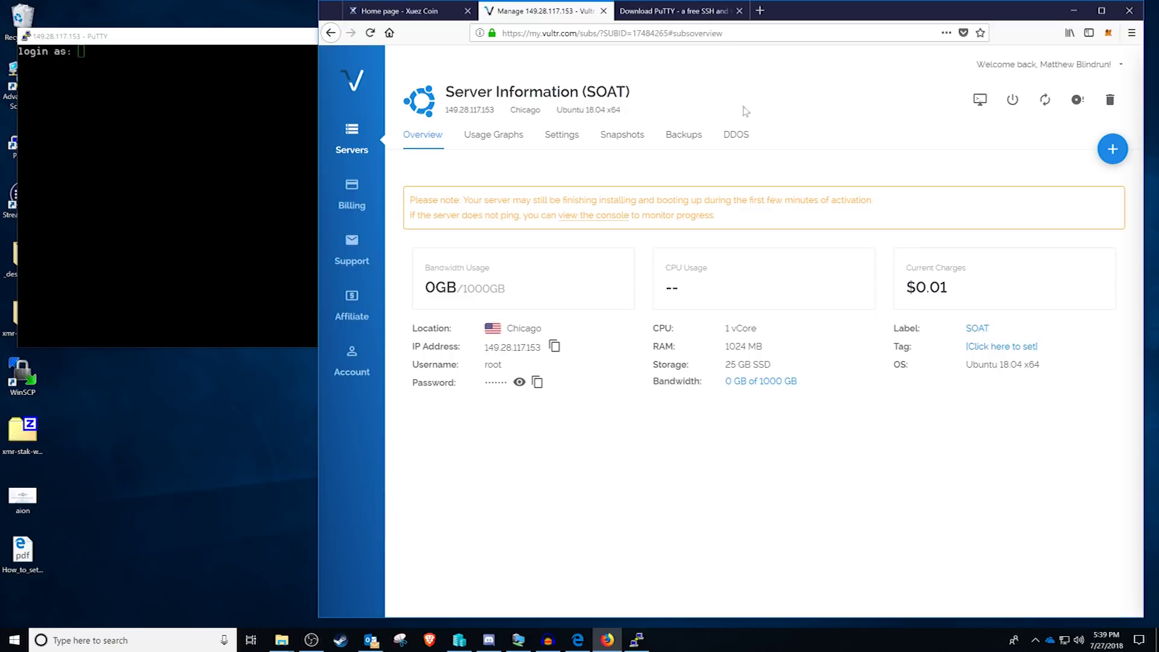
left_click_drag(505, 367, 483, 366)
key("alt+Tab")
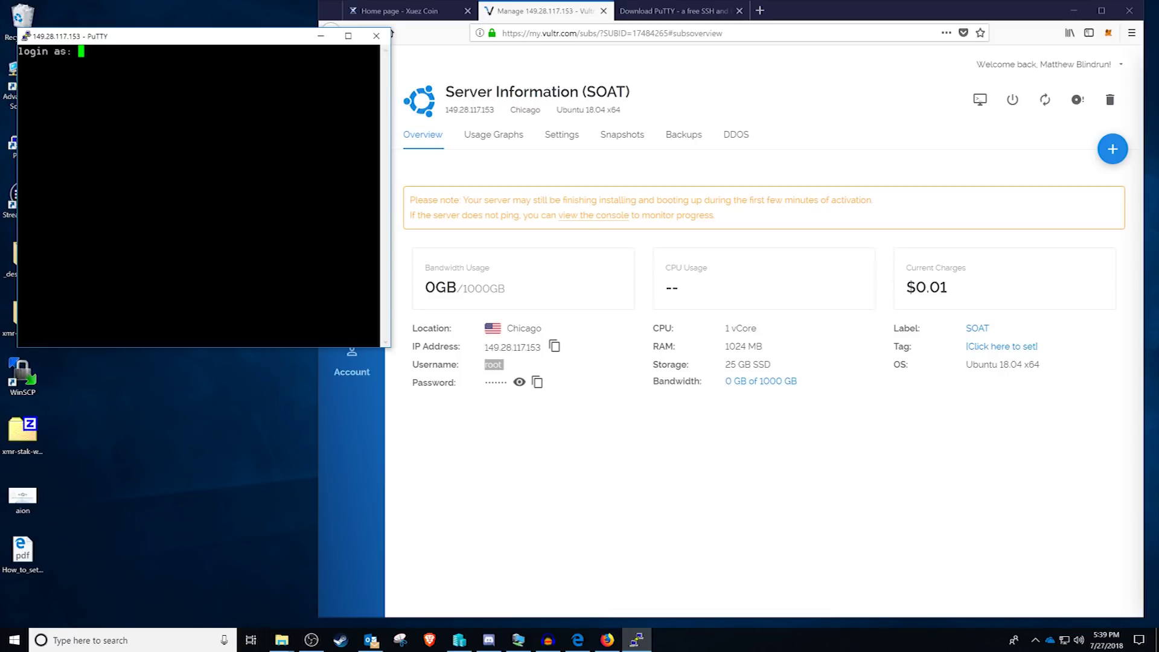
key("shift+Insert")
key("BackSpace")
key("BackSpace")
key("BackSpace")
key("BackSpace")
key("BackSpace")
key("BackSpace")
key("BackSpace")
key("BackSpace")
key("BackSpace")
key("BackSpace")
key("BackSpace")
key("BackSpace")
key("BackSpace")
key("BackSpace")
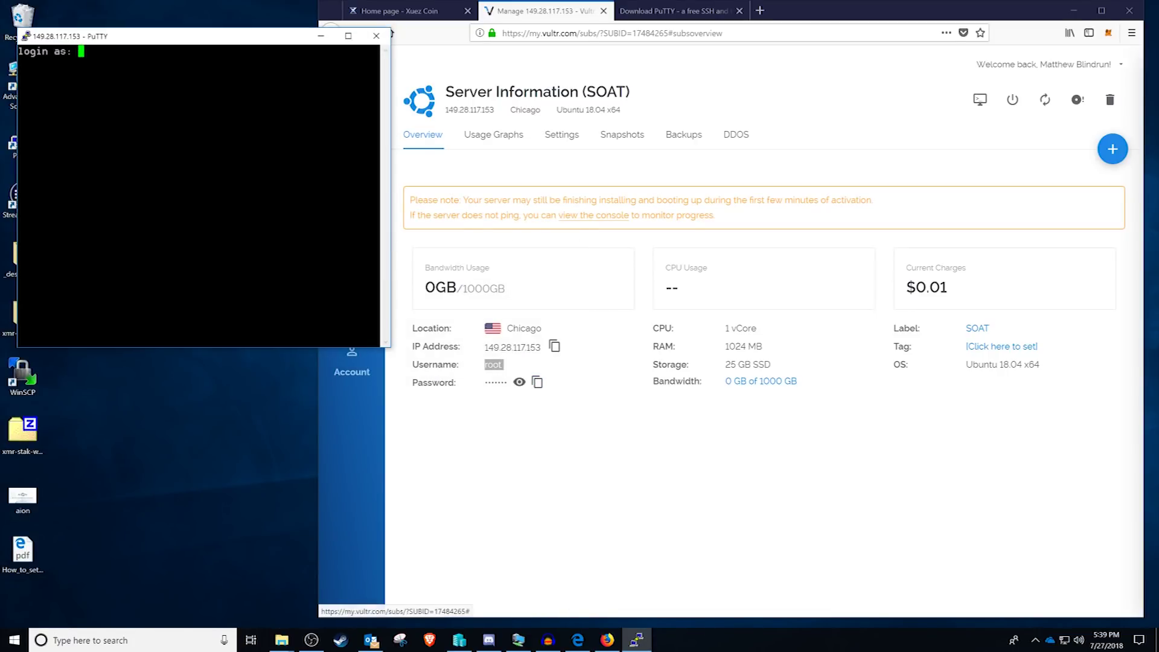
right_click(493, 365)
left_click(520, 374)
key("alt+Tab")
key("shift+Insert")
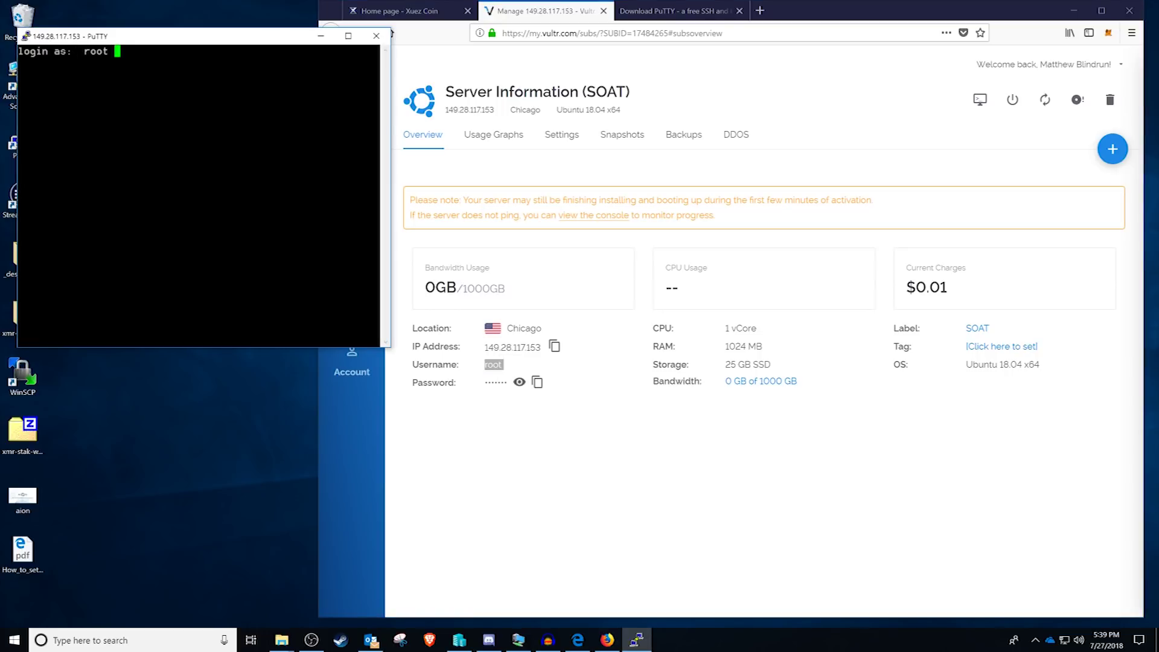
key("BackSpace")
key("Return")
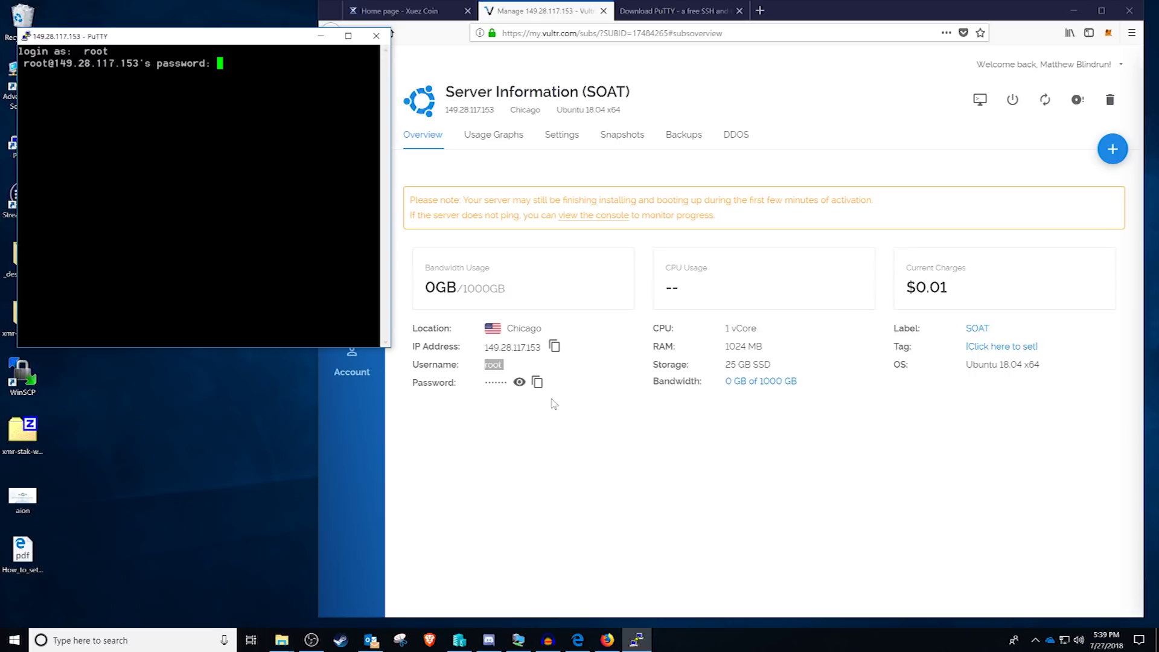
Copy the root password from Vultr and submit it, retrying after Access denied
left_click(526, 426)
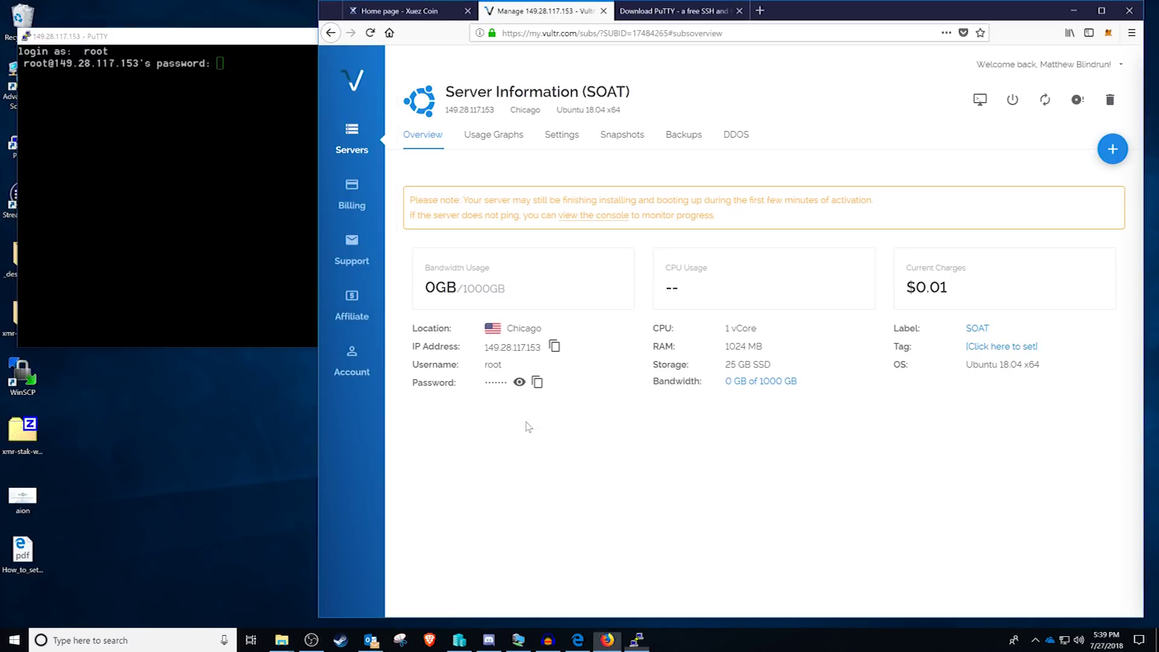
left_click(537, 387)
key("alt+Tab")
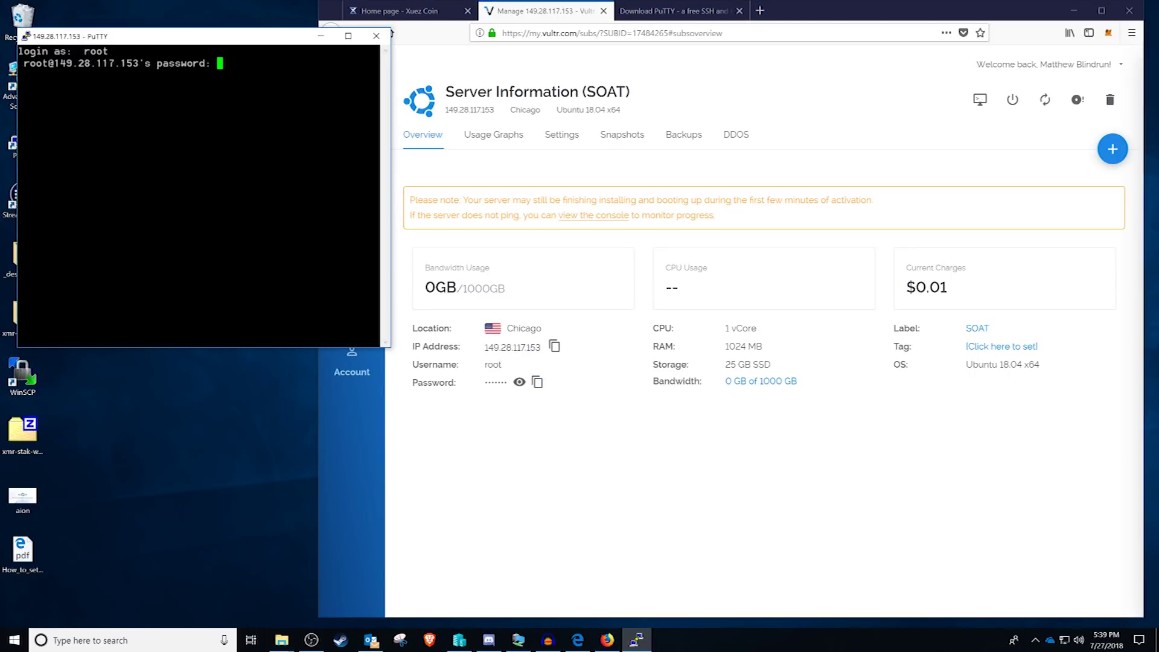
key("Return")
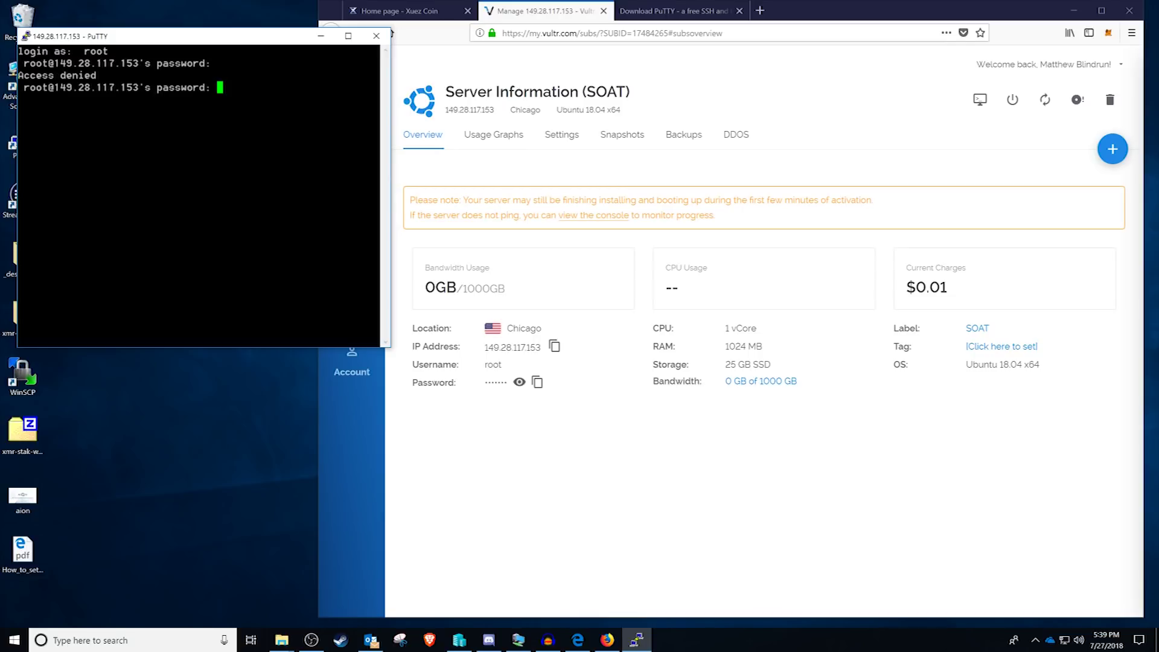
left_click(537, 383)
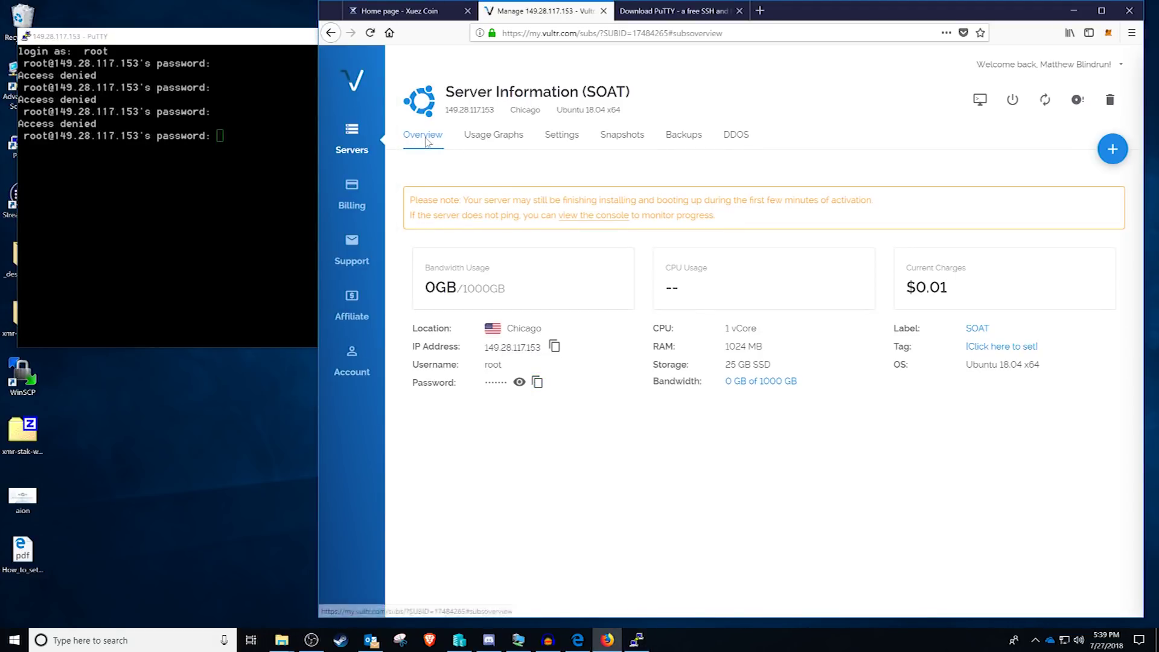
left_click(352, 138)
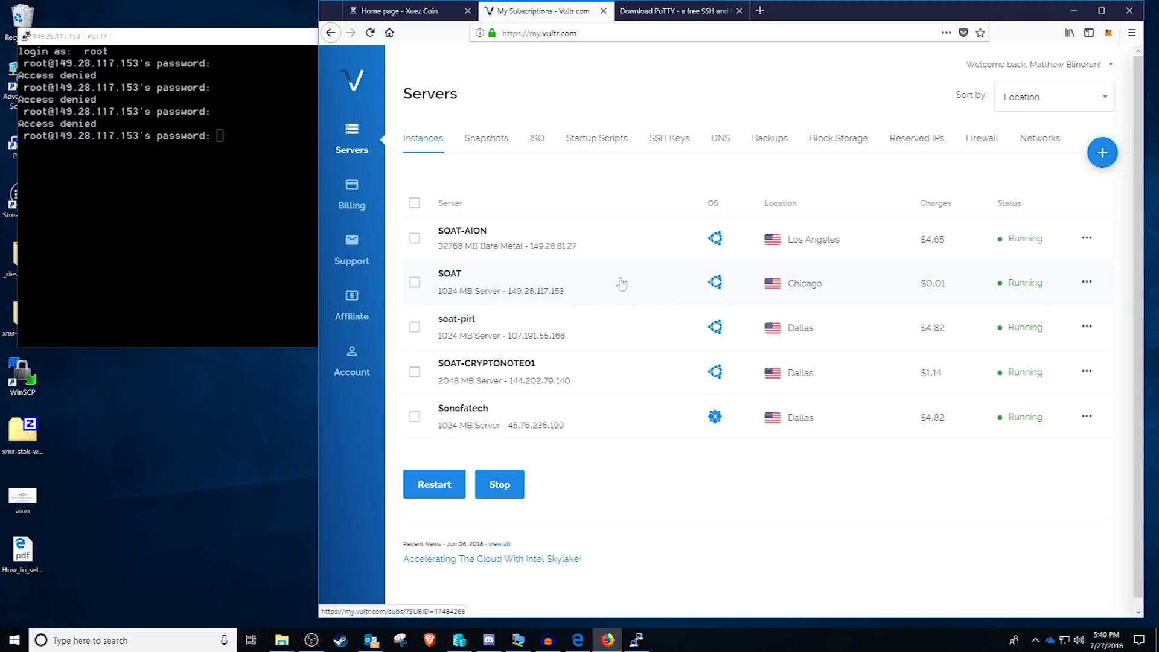
Open the SOAT server's details page from the Vultr Servers list
left_click(474, 275)
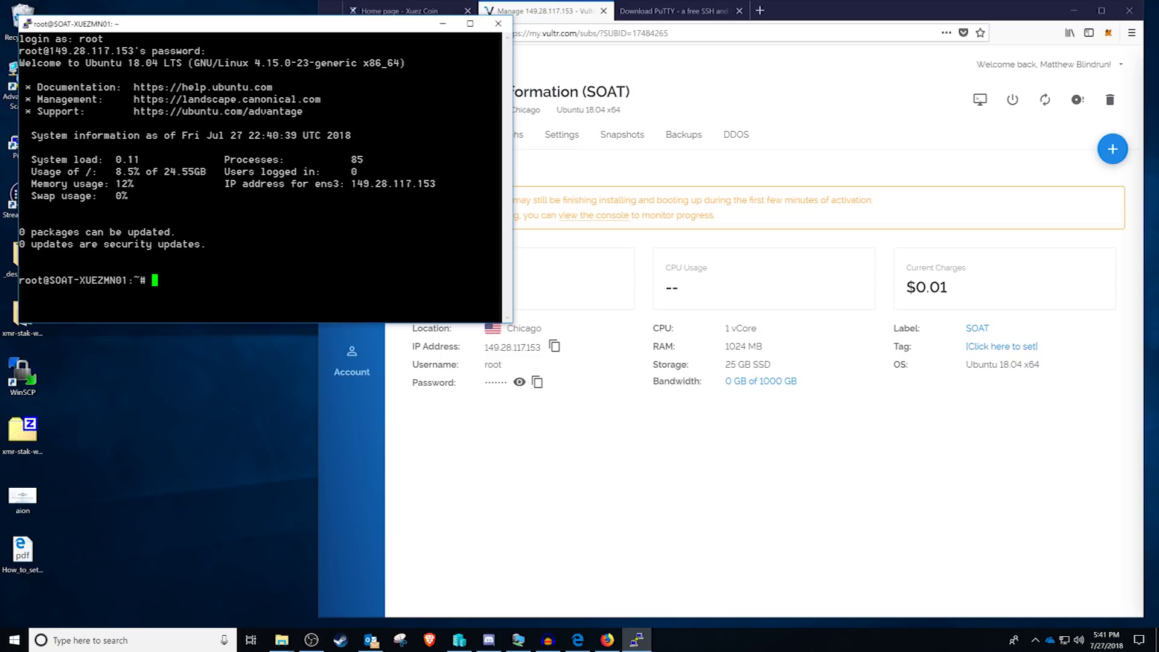
Create the new user with sudo adduser, setting its password and accepting the default details
type("sudo adduser")
type("blindru")
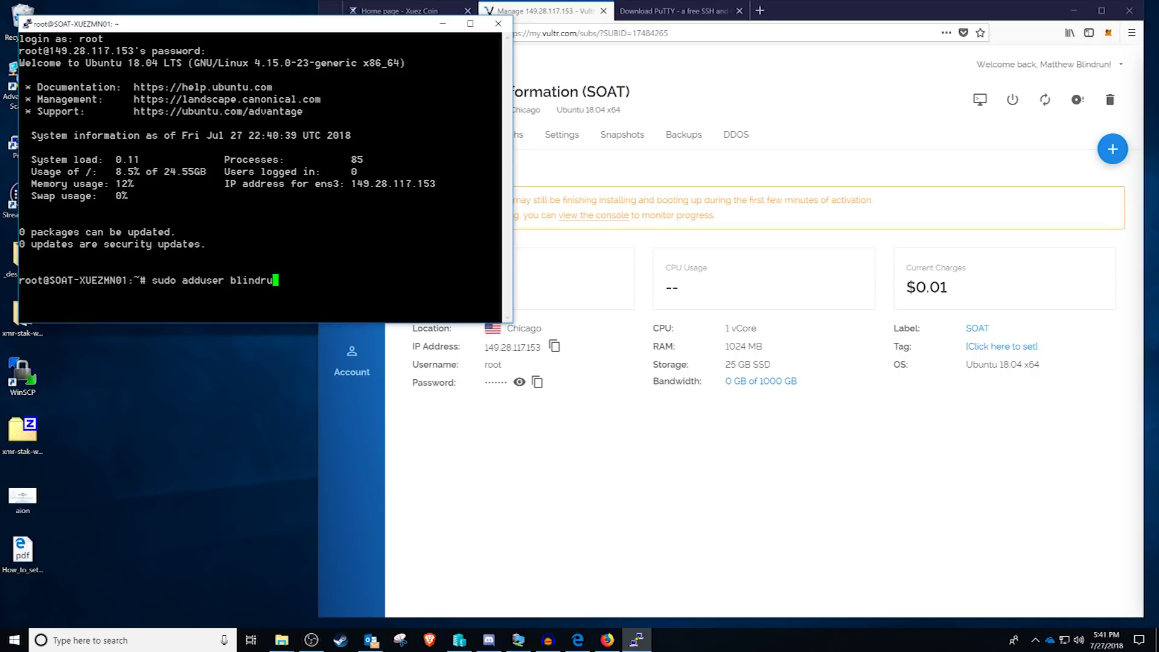
type("n")
key("Return")
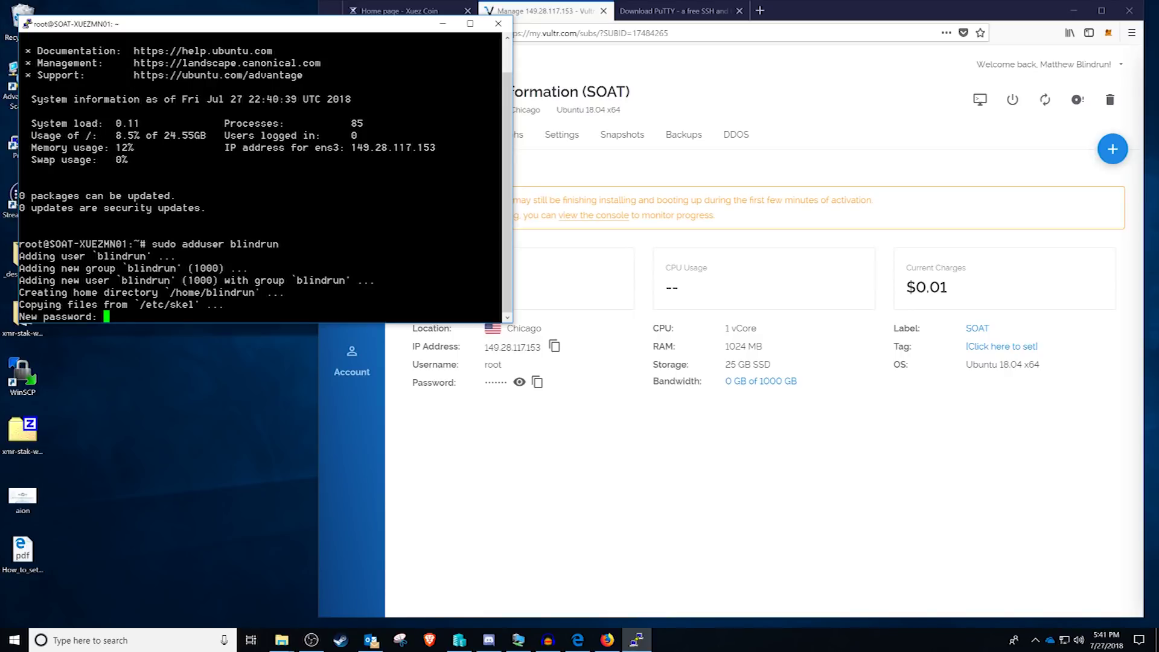
key("Return")
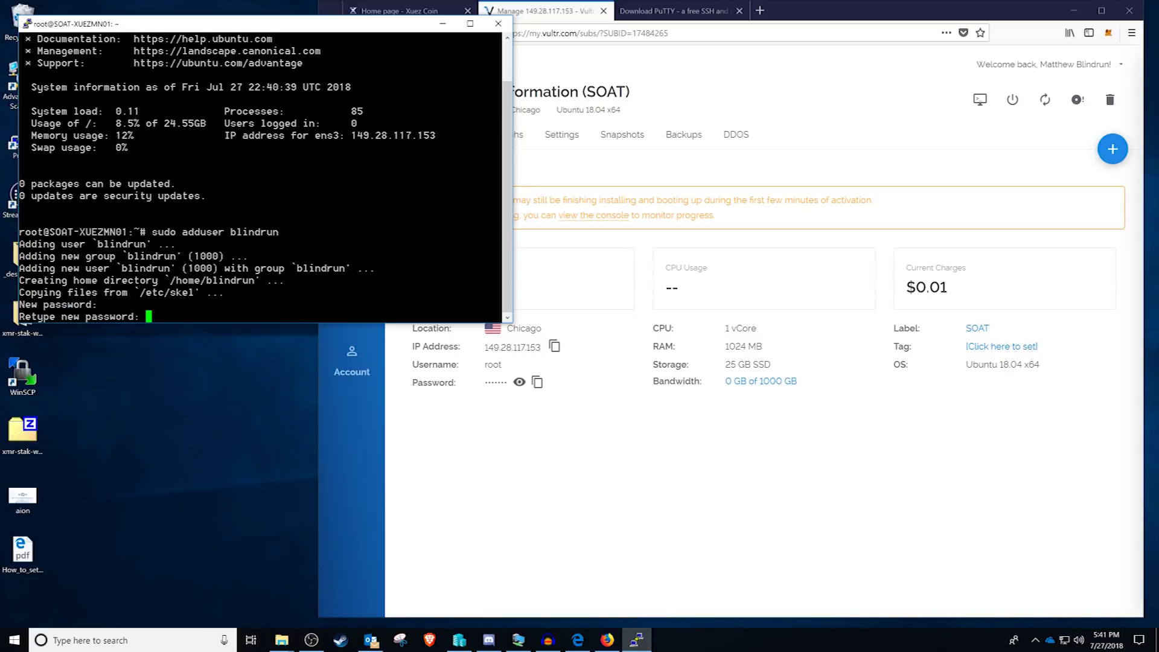
key("Return")
key("Return")
key("Return")
key("Return")
key("Return")
key("Return")
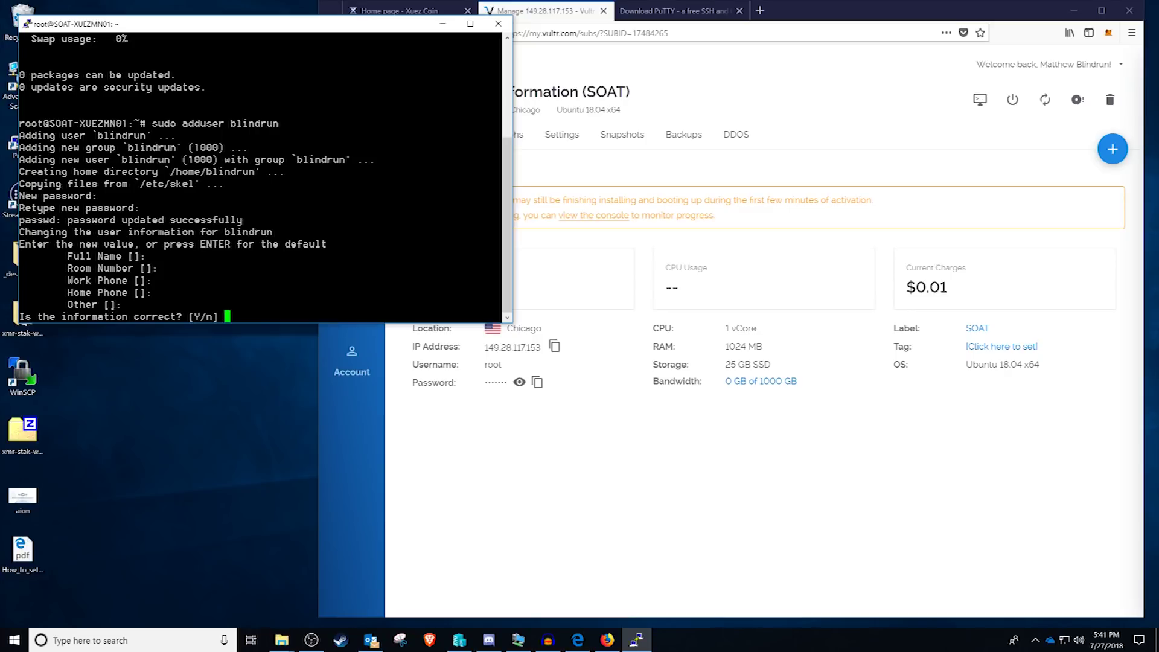
type("y")
key("Return")
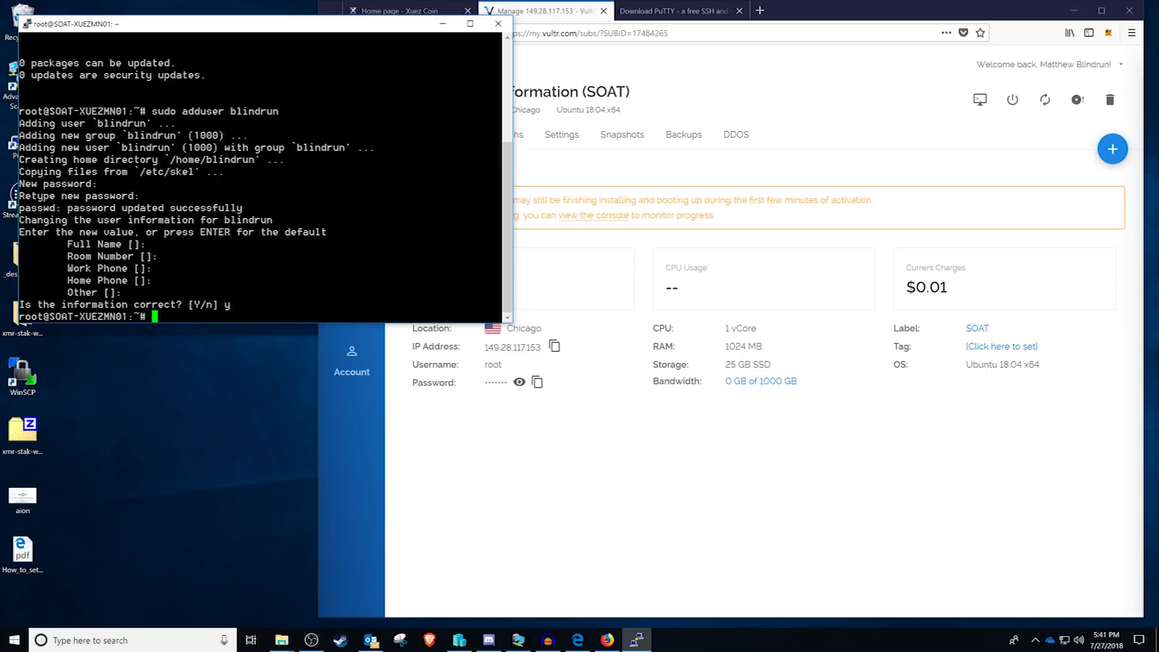
Add the new user to the sudo group with sudo usermod -aG sudo
type("sudo moduser -aG blindrun sudo")
key("Return")
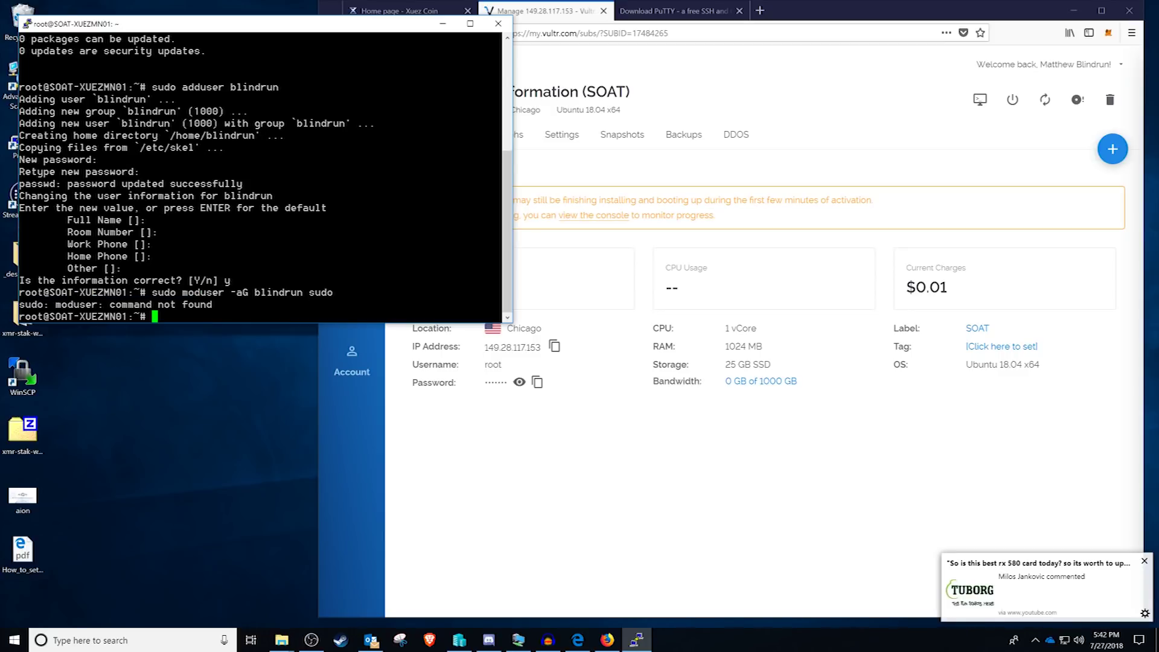
type("sudo usermod -a")
type("G sudo bl")
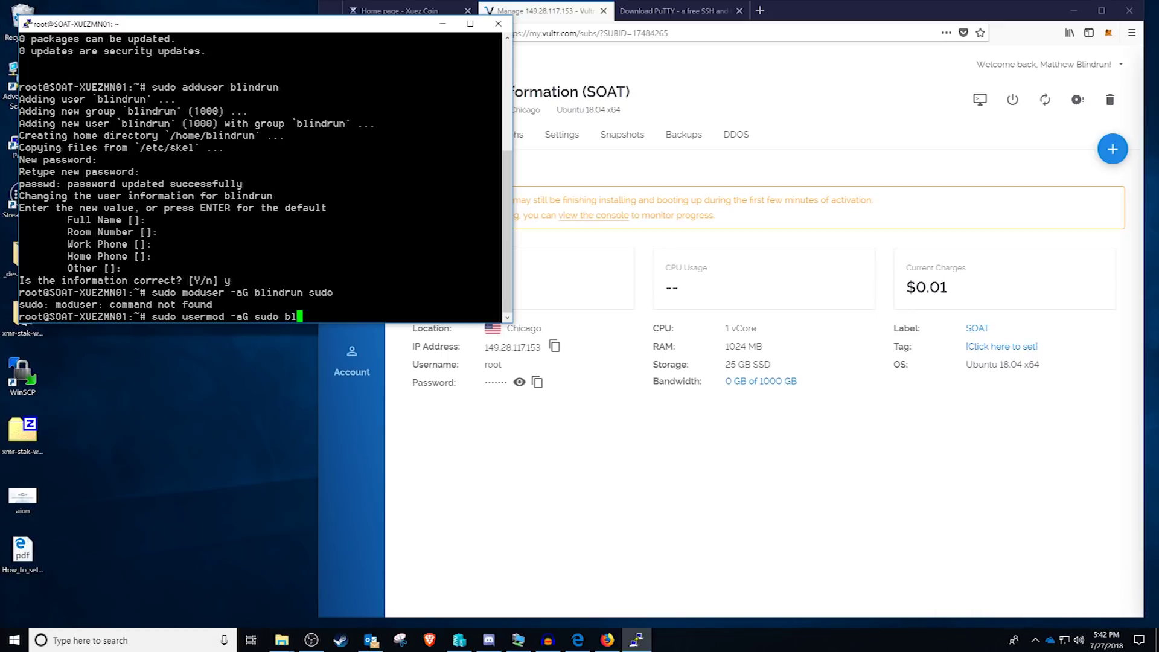
type("indrun")
key("Return")
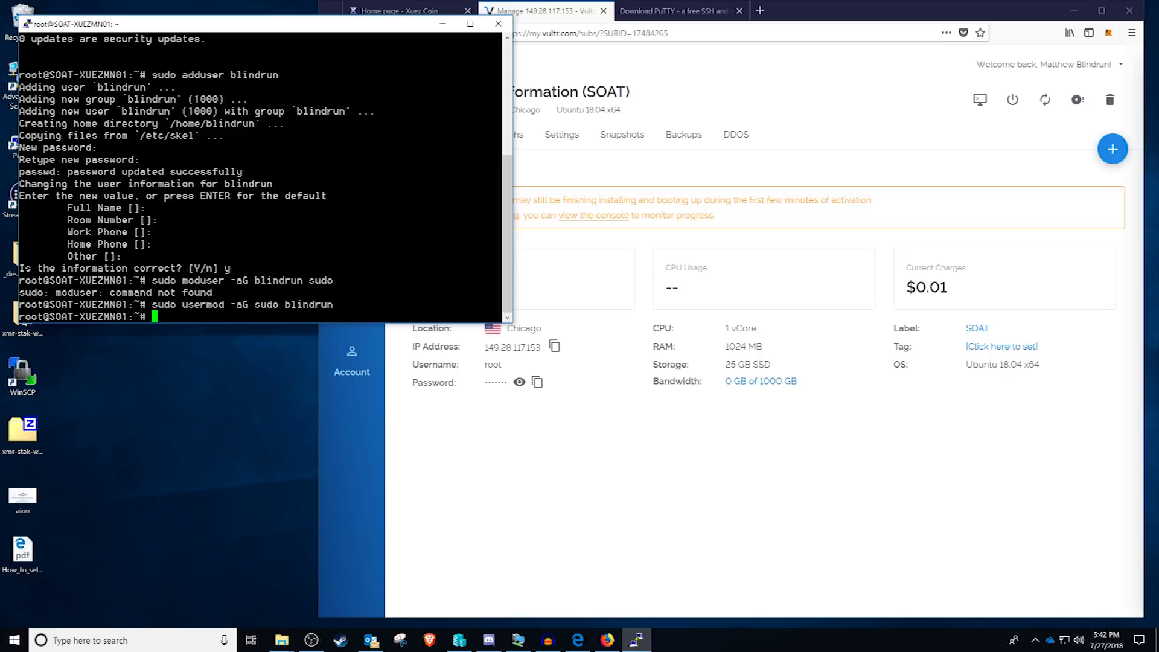
left_click(496, 27)
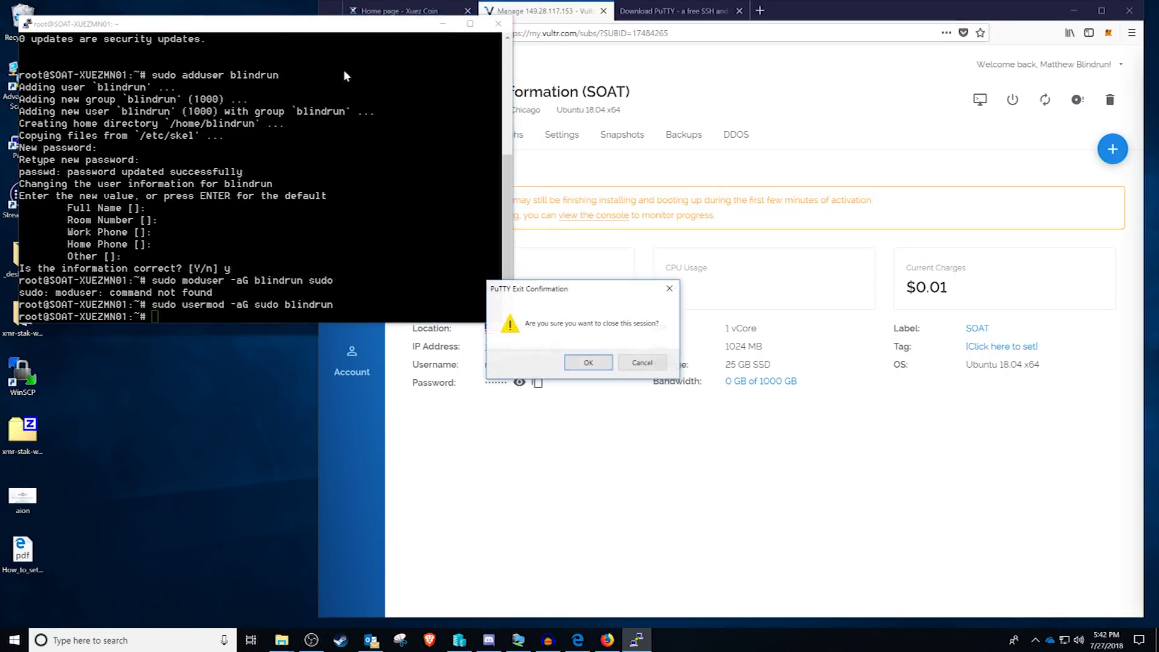
Reconnect to the server using the saved SOAT-XUEZMN01 session
left_click(588, 362)
left_click_drag(539, 208, 149, 67)
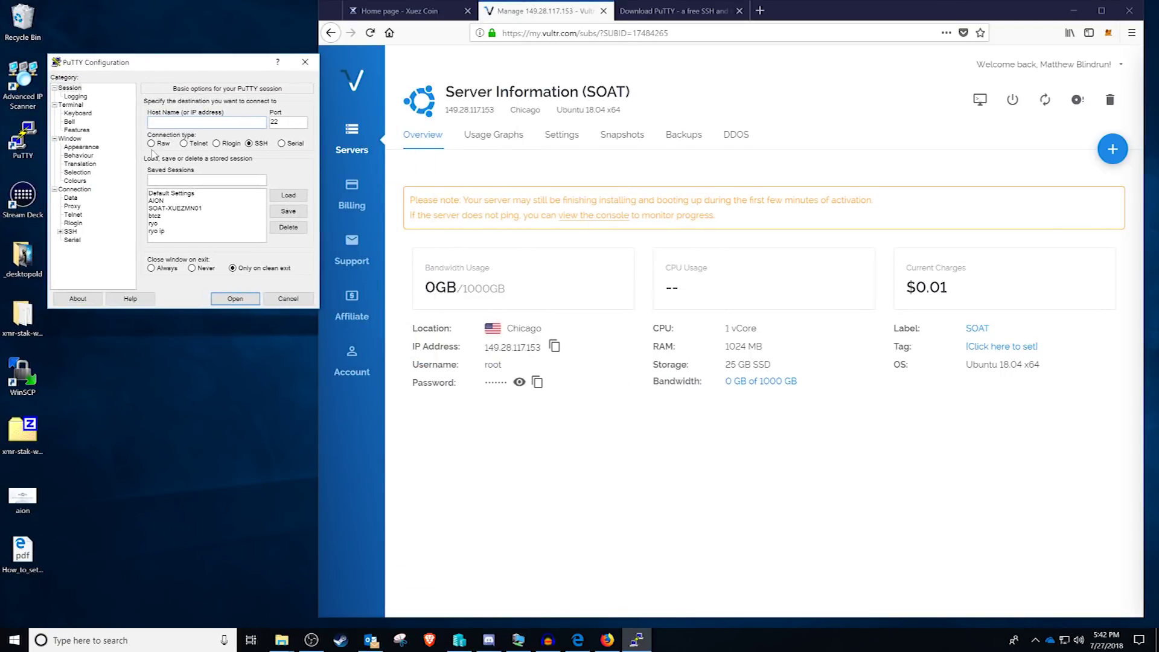
left_click(187, 208)
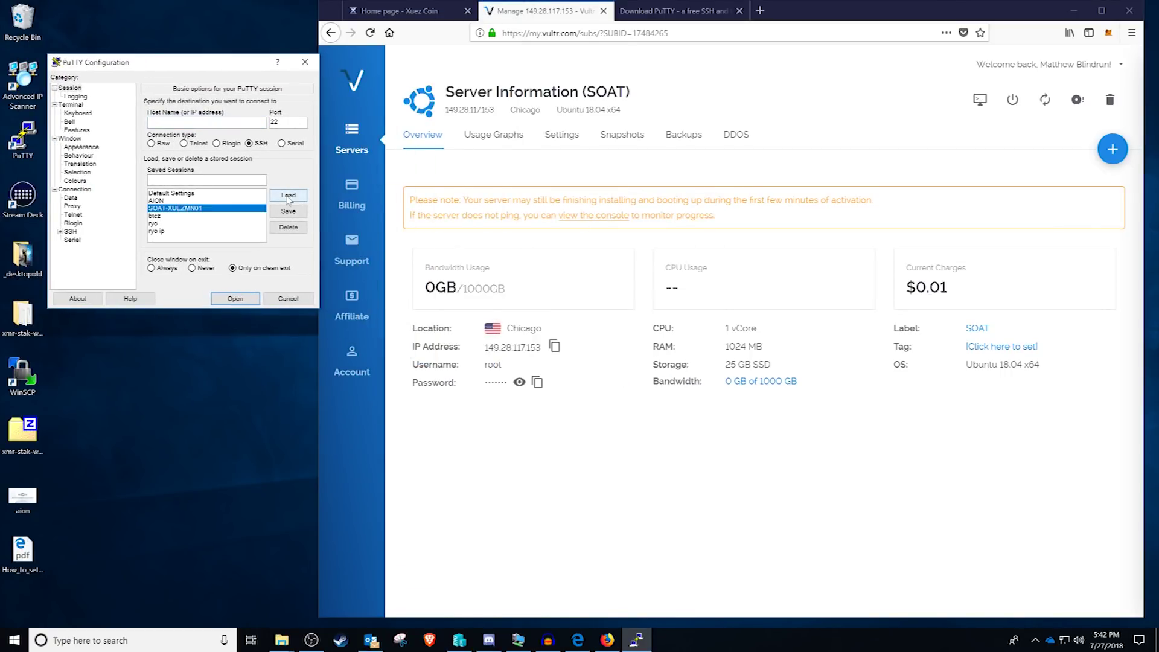
left_click(288, 197)
left_click(239, 298)
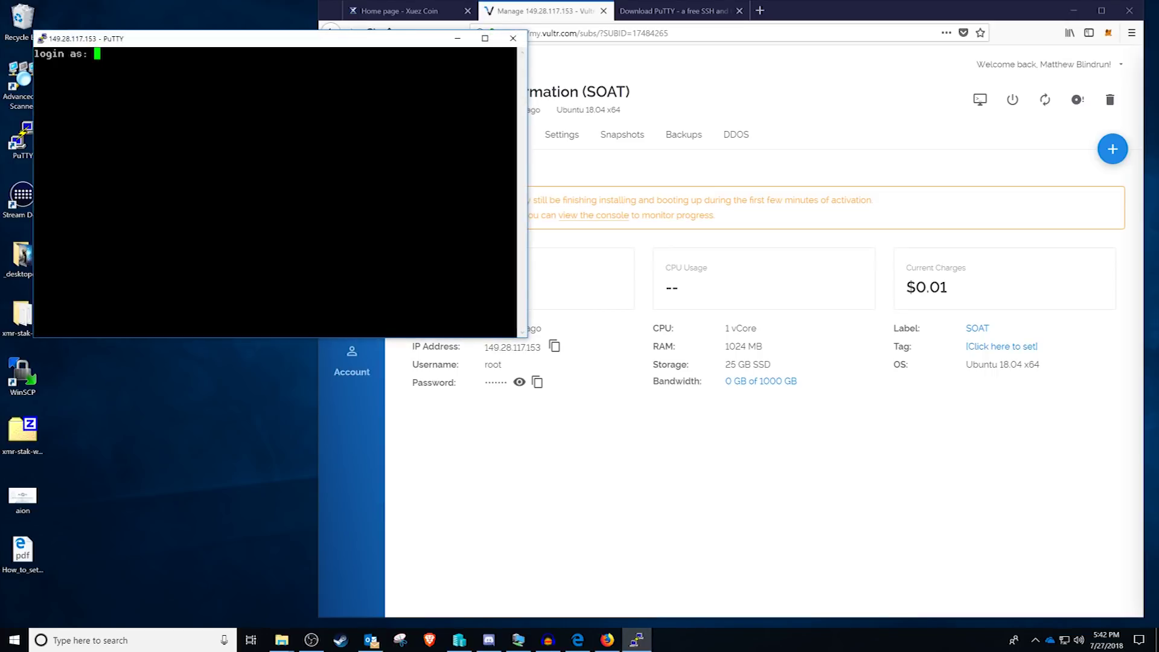
Log in as the new user, confirm root access with sudo su, then exit
type("blindrun")
key("Return")
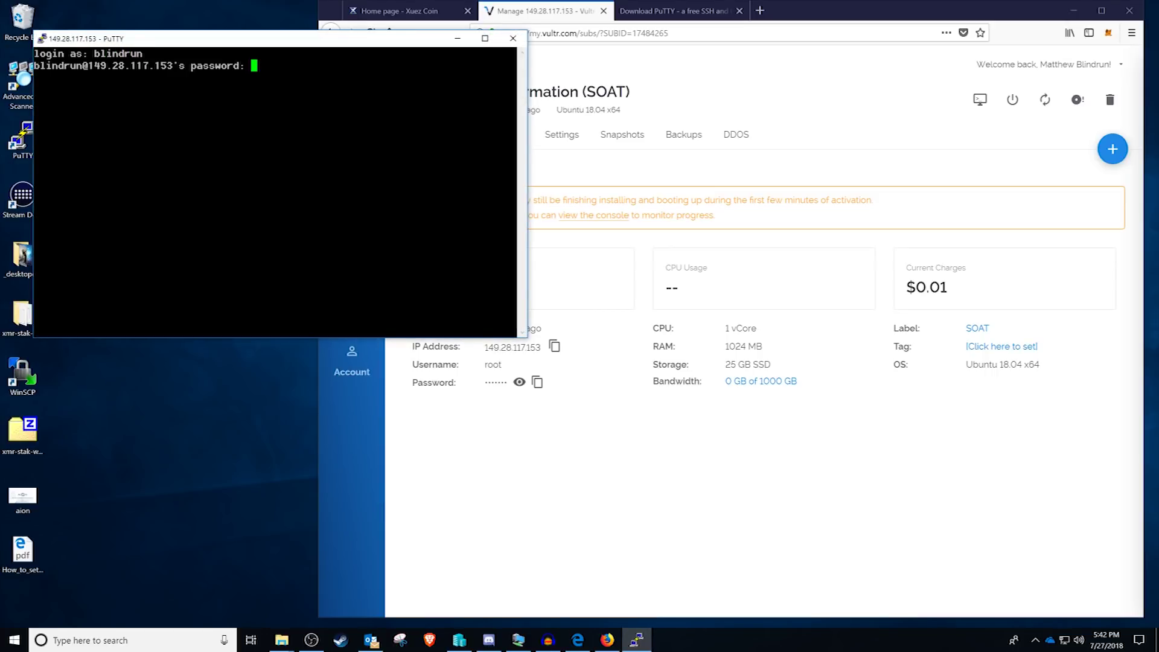
key("Return")
type("sudo ")
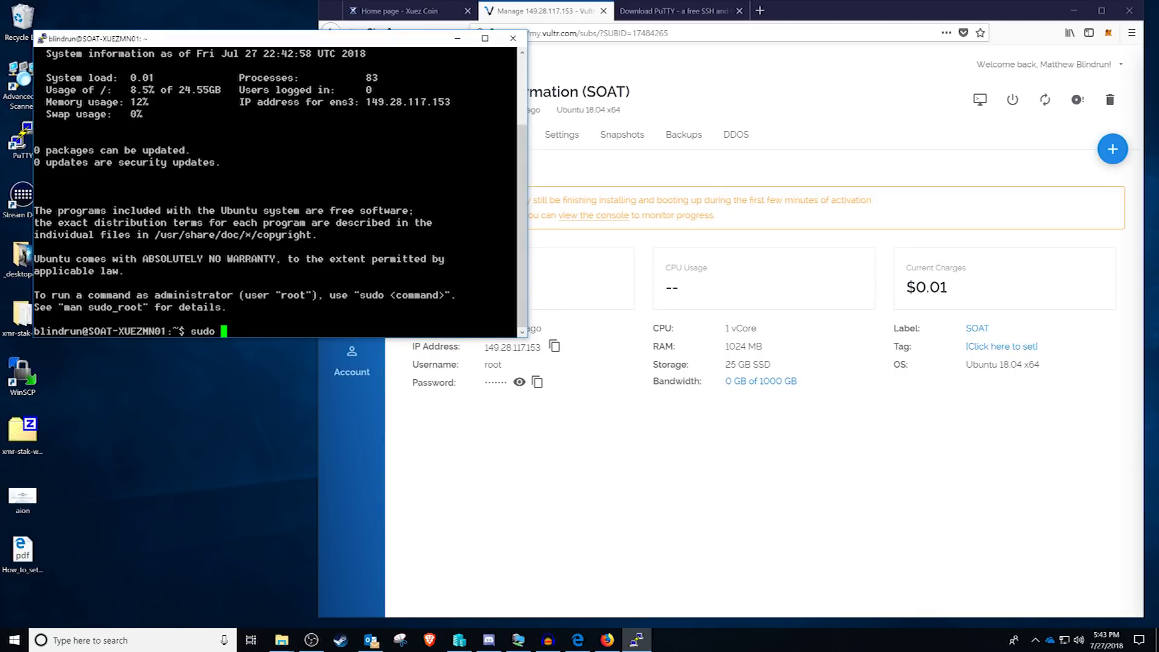
type("su")
key("Return")
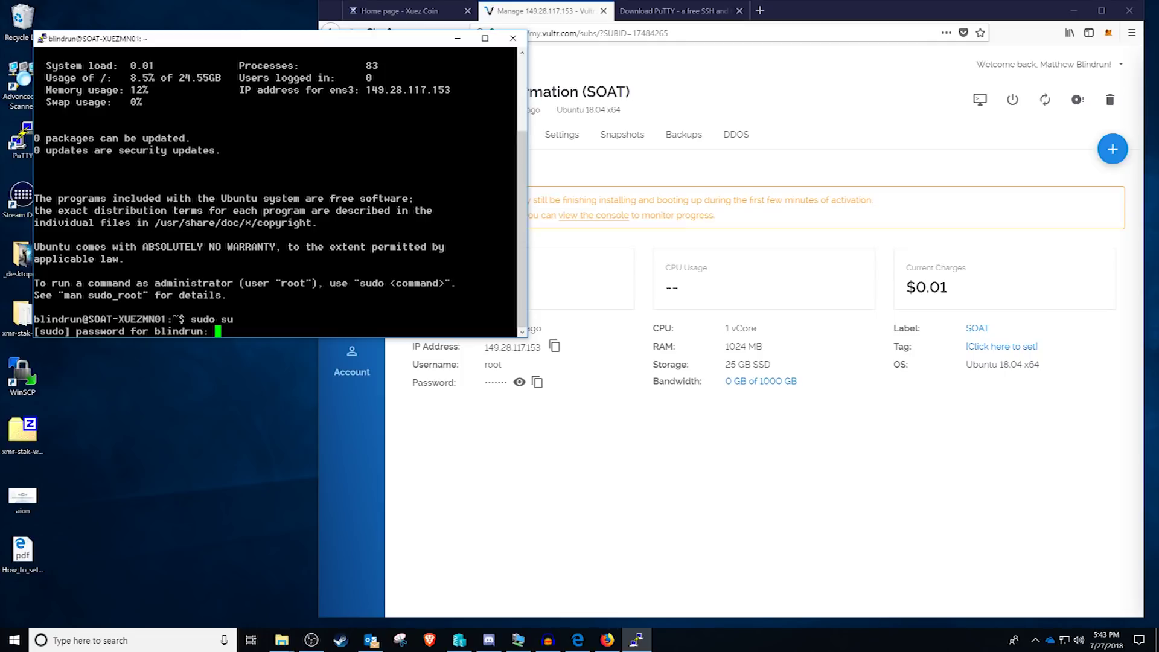
key("Return")
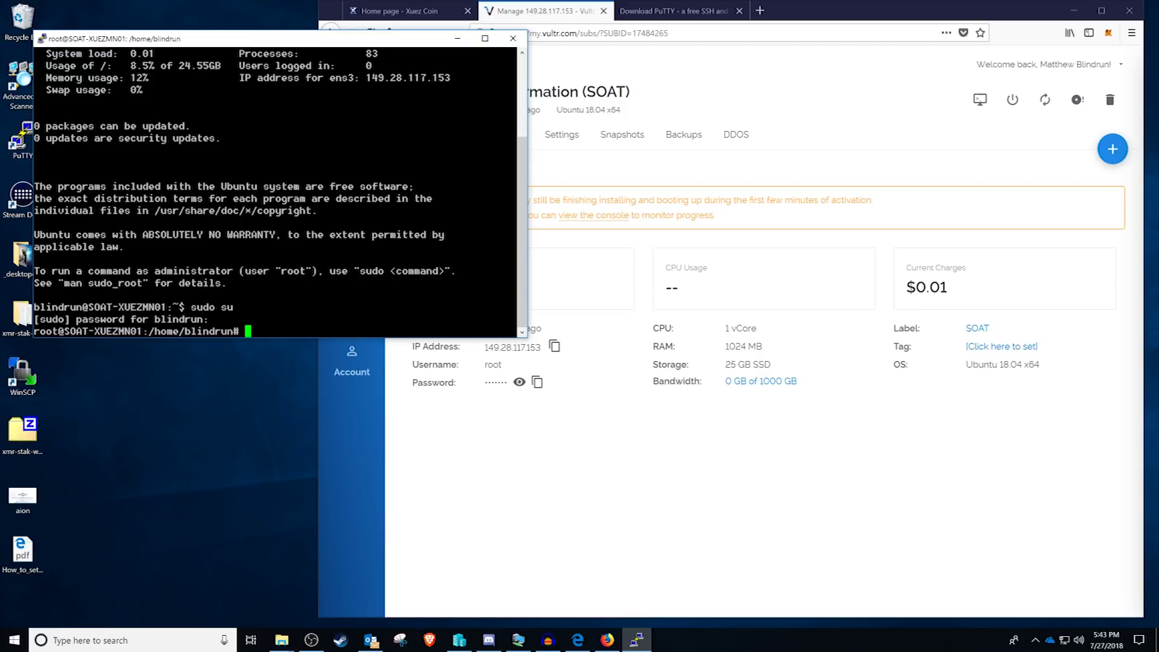
type("exit")
key("Return")
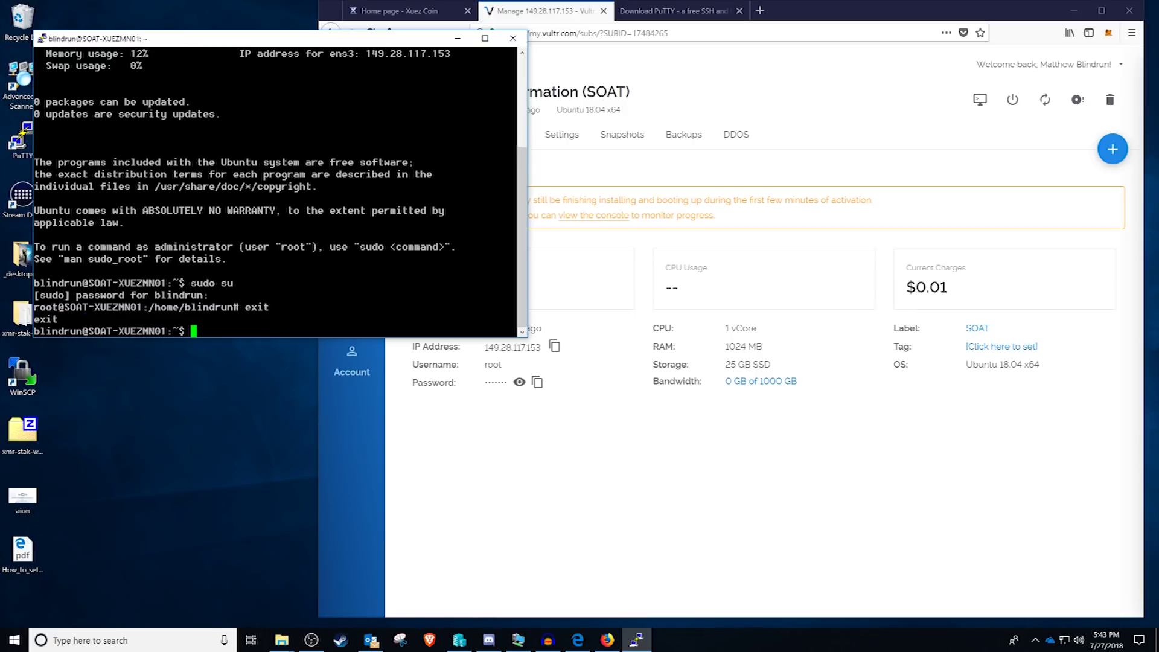
Revisit the Xuez Coin and Vultr tabs in Firefox, then maximize the PuTTY terminal
left_click_drag(392, 41, 393, 48)
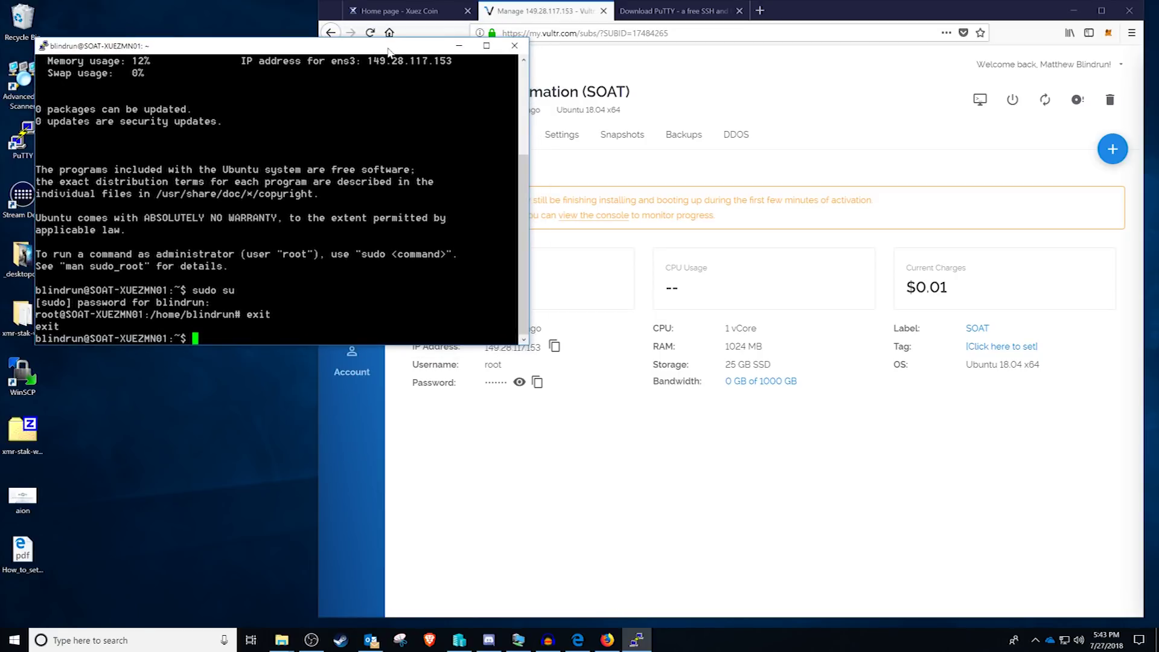
left_click(686, 15)
left_click(427, 12)
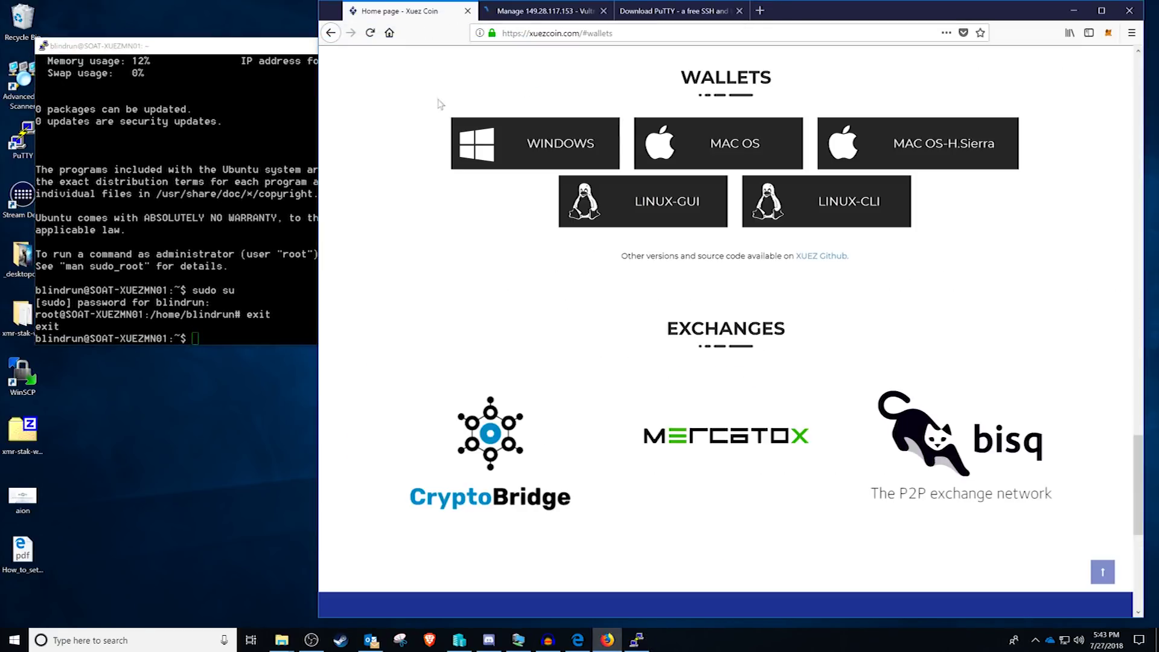
left_click(543, 11)
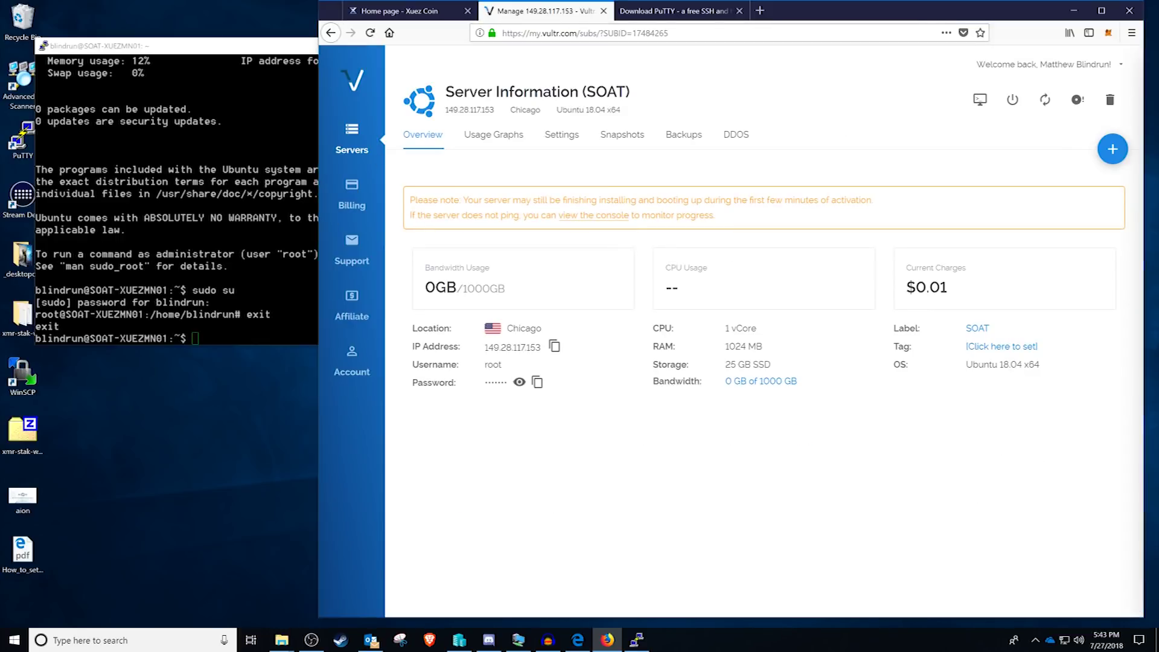
left_click(637, 639)
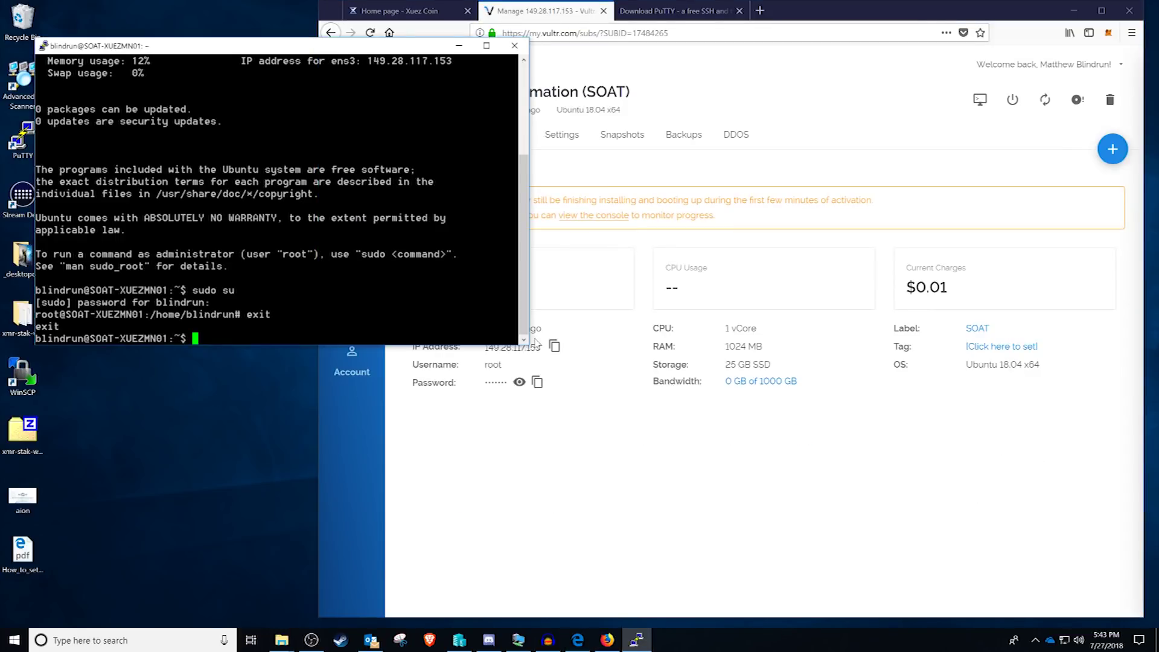
left_click(486, 46)
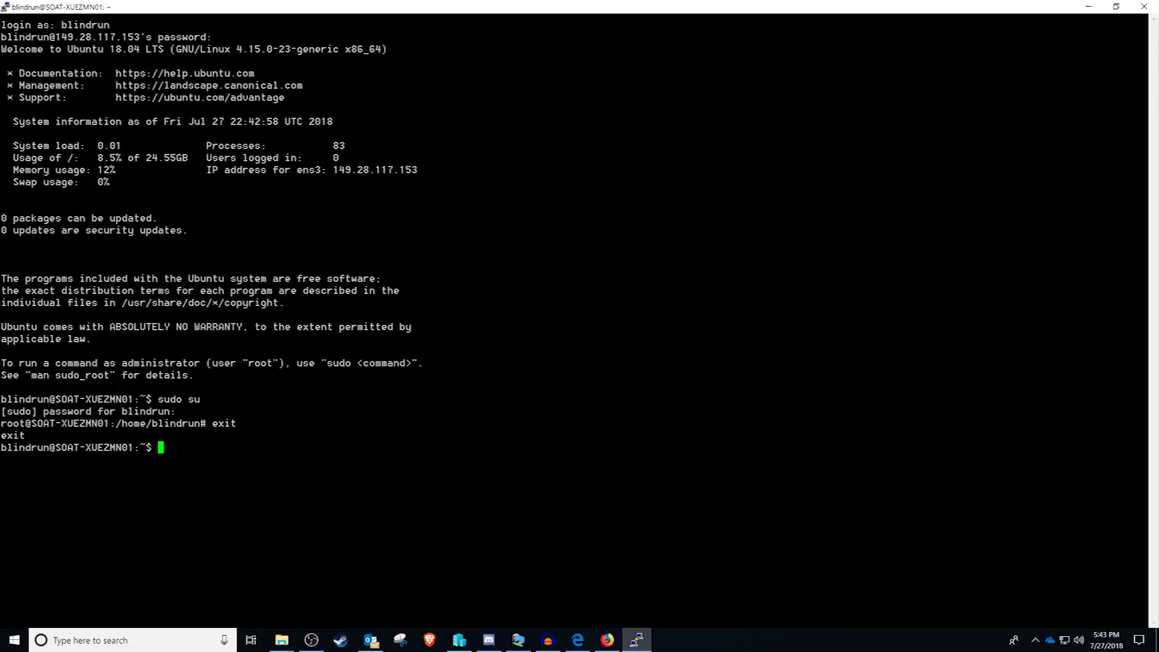
Download Xuez_Setup.sh with the pasted wget command and verify it with ll
key("alt+Tab")
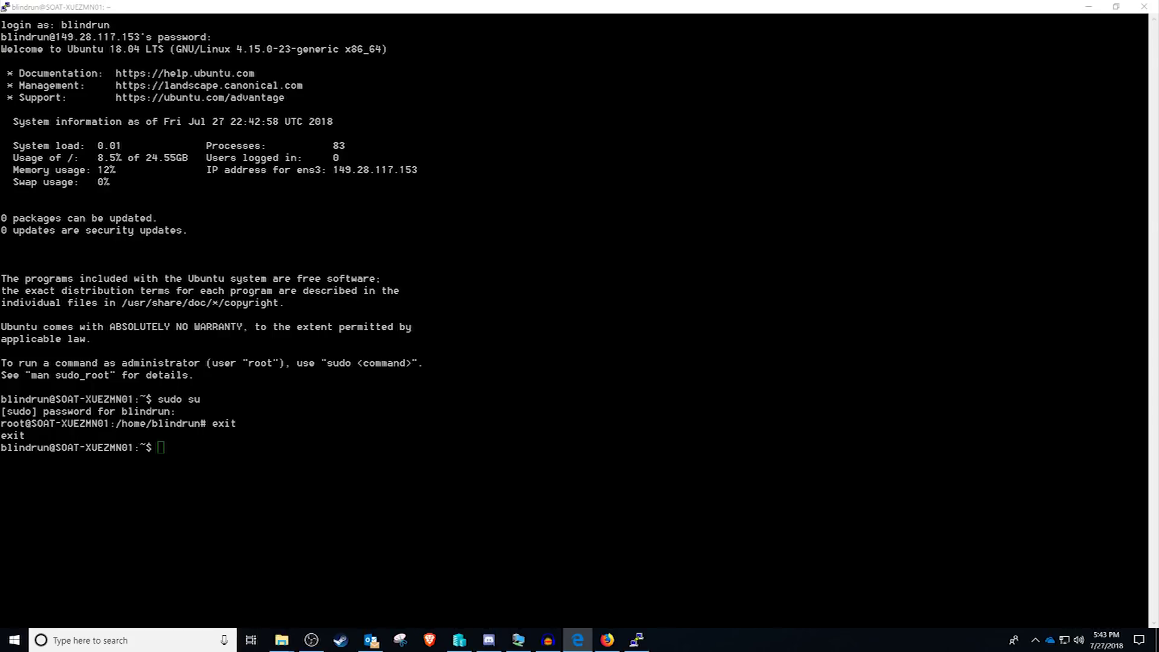
key("alt+Tab")
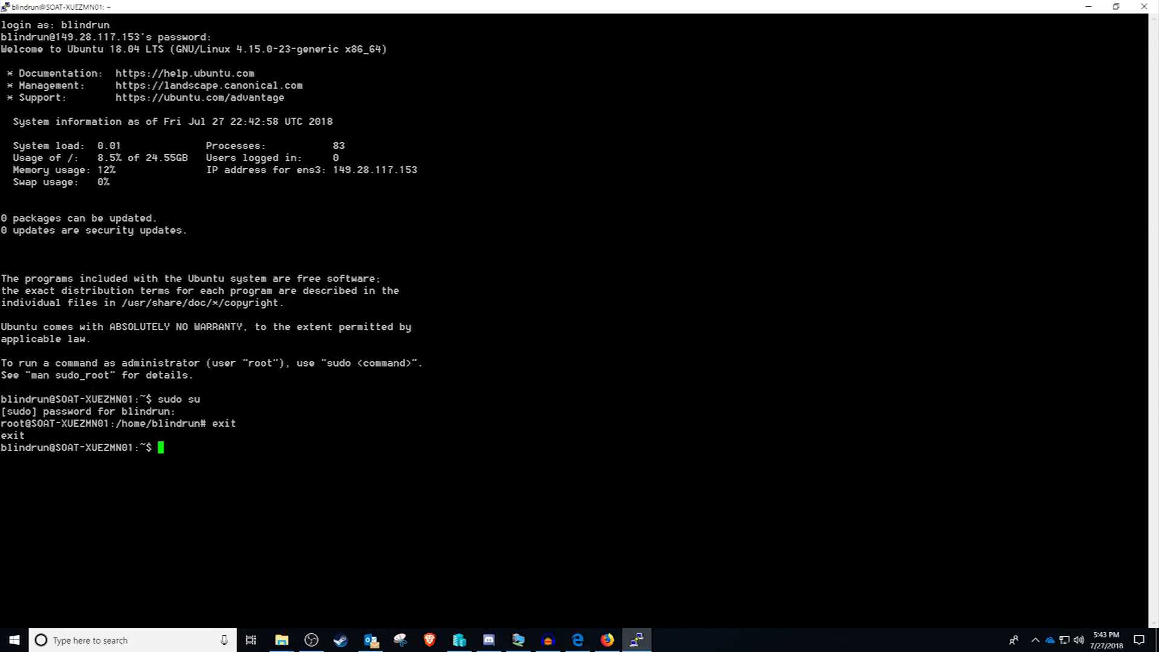
type("wget https://github.com/XUEZ/masternode_script/releases/download/1.0/Xuez_Setup.sh")
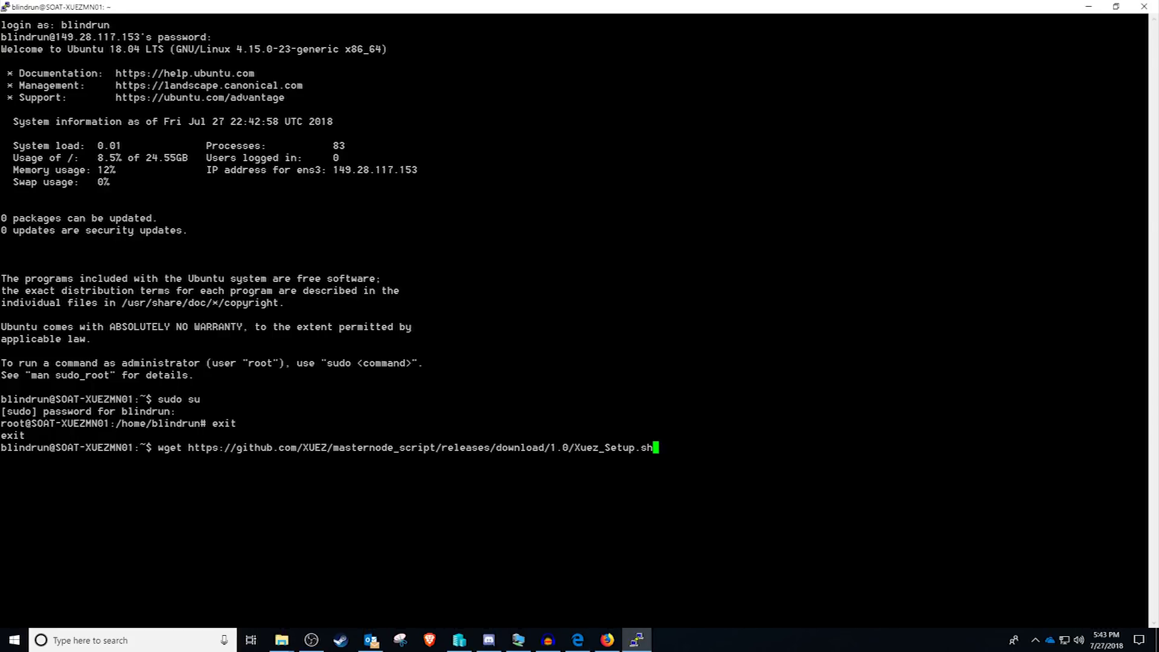
key("Return")
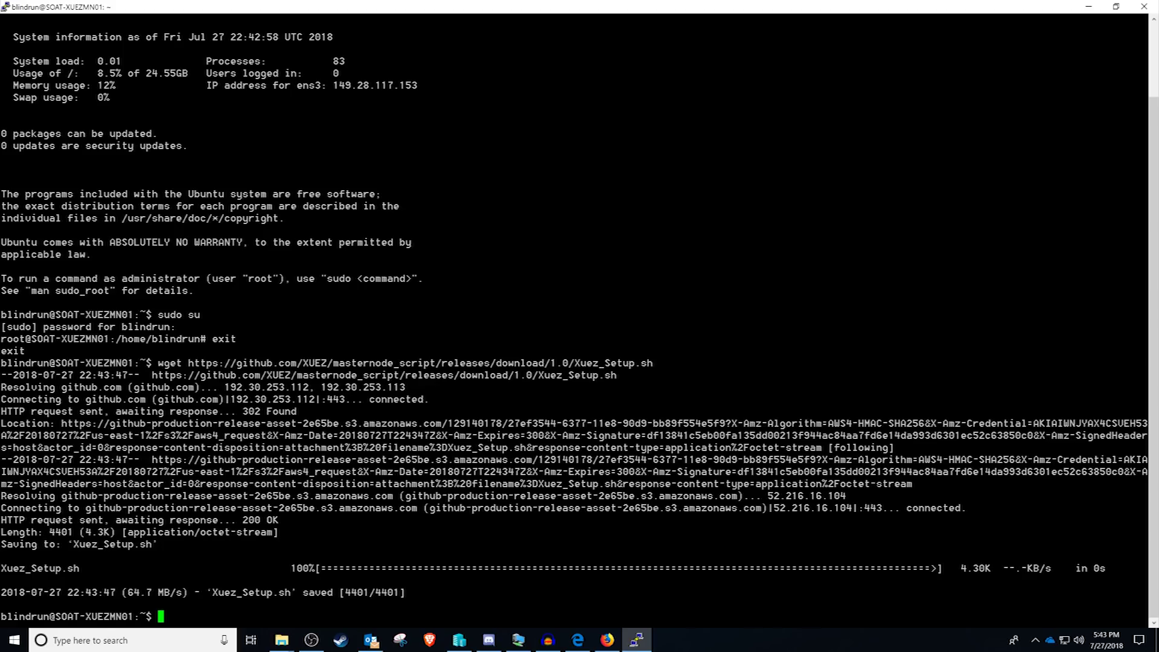
type("ll")
key("Return")
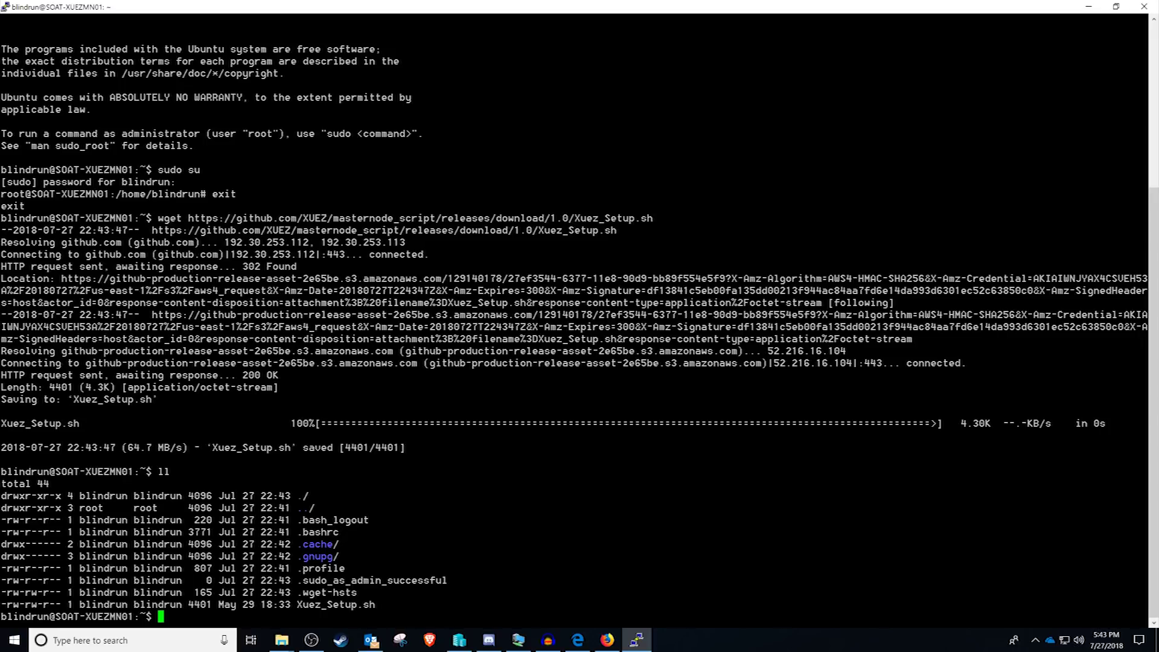
key("alt+Tab")
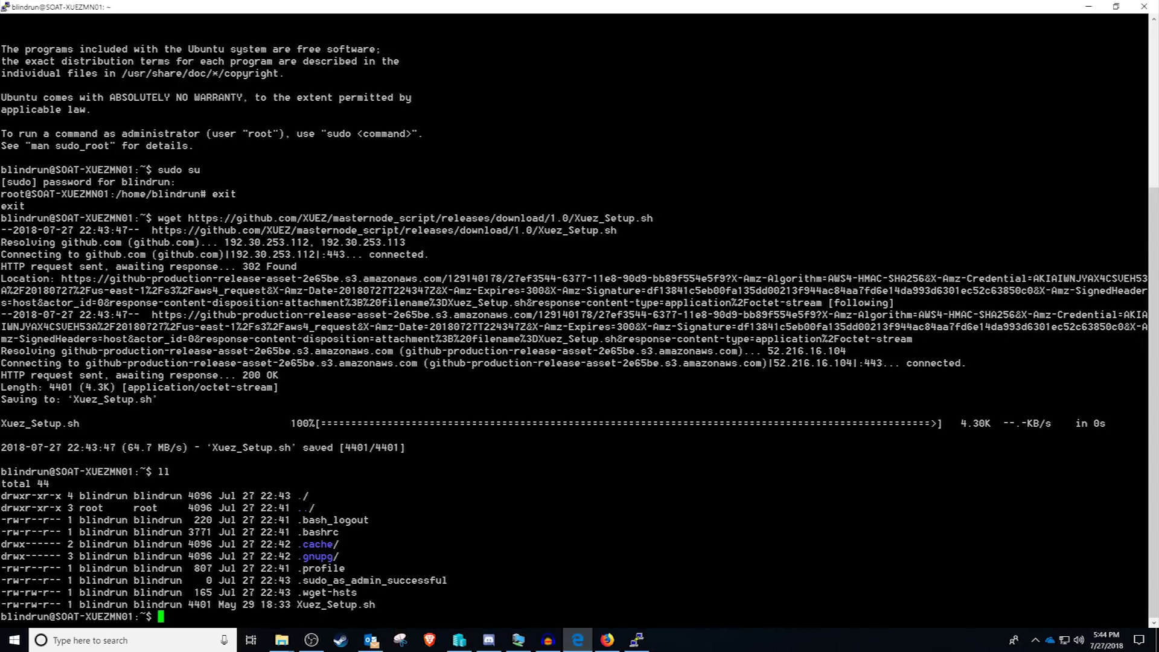
Make Xuez_Setup.sh executable with chmod +x
key("alt+Tab")
type("chmod +x Xuez_Setup.sh")
key("BackSpace")
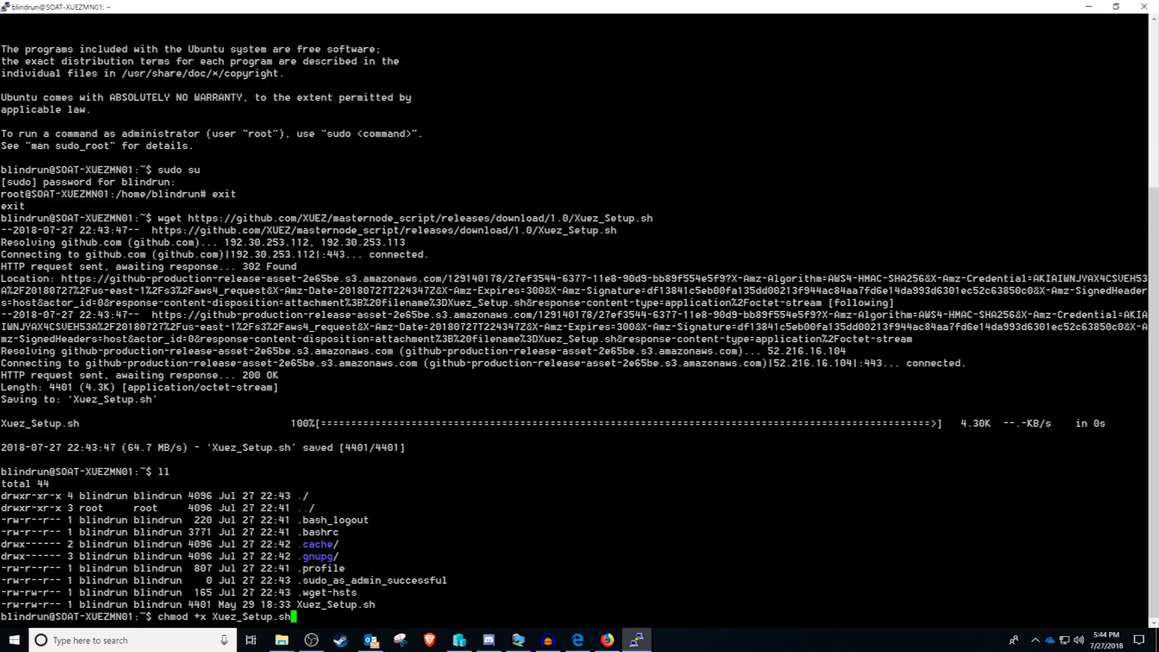
key("Return")
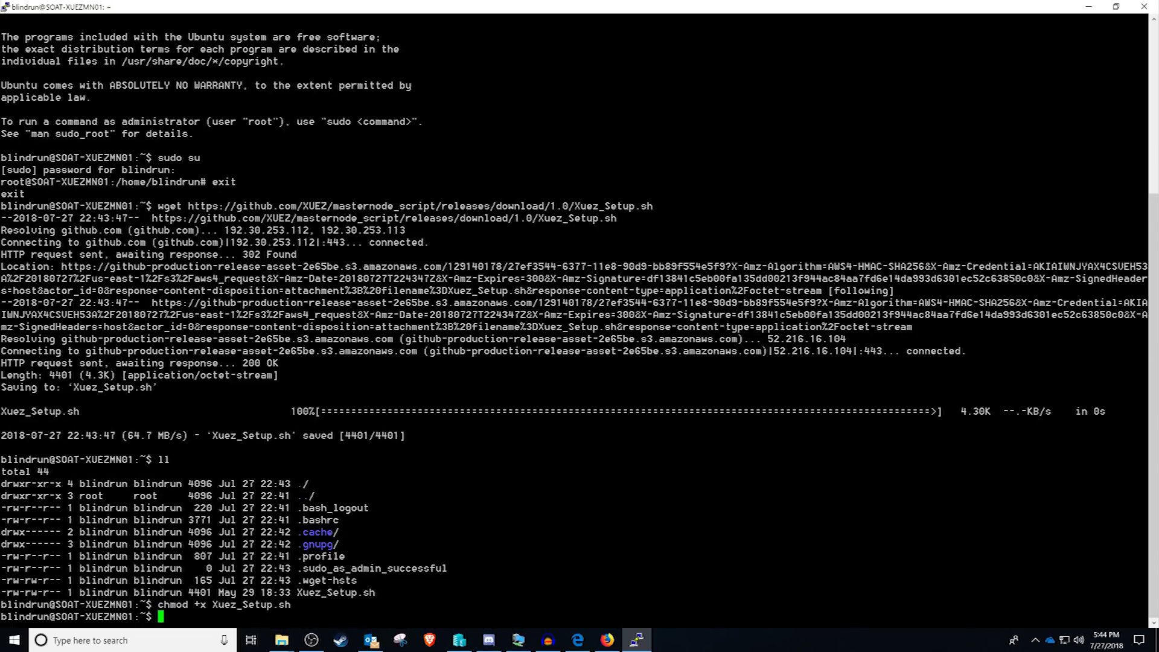
Run the setup script as root with sudo ./Xuez_Setup.sh
key("alt+Tab")
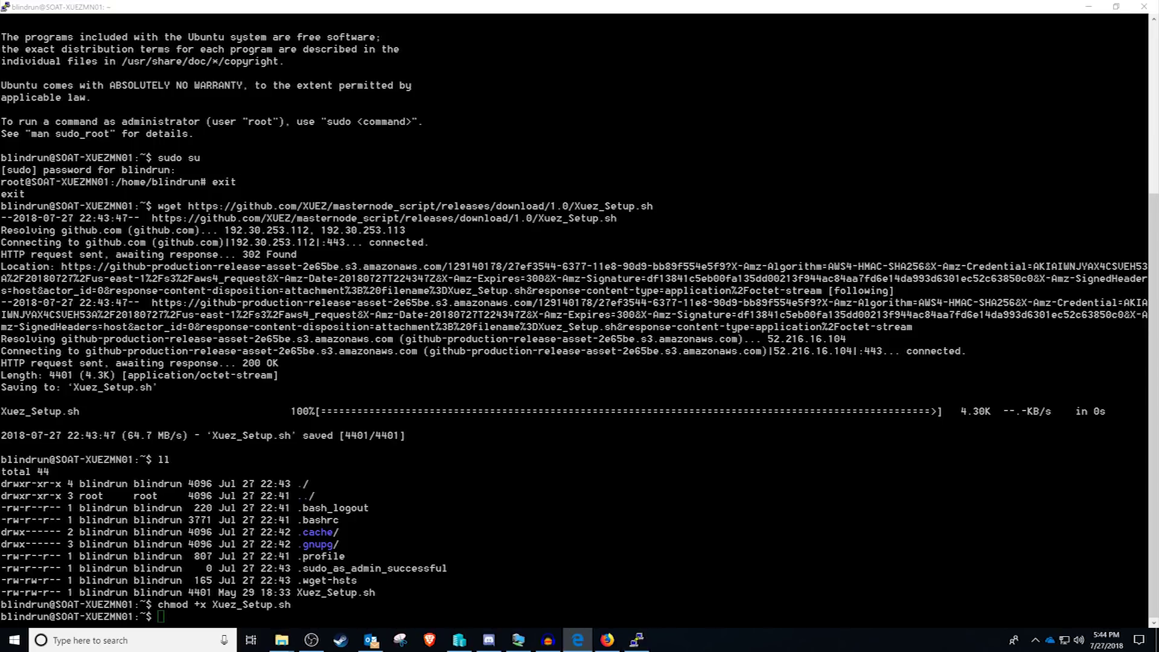
key("alt+Tab")
type("sudo ")
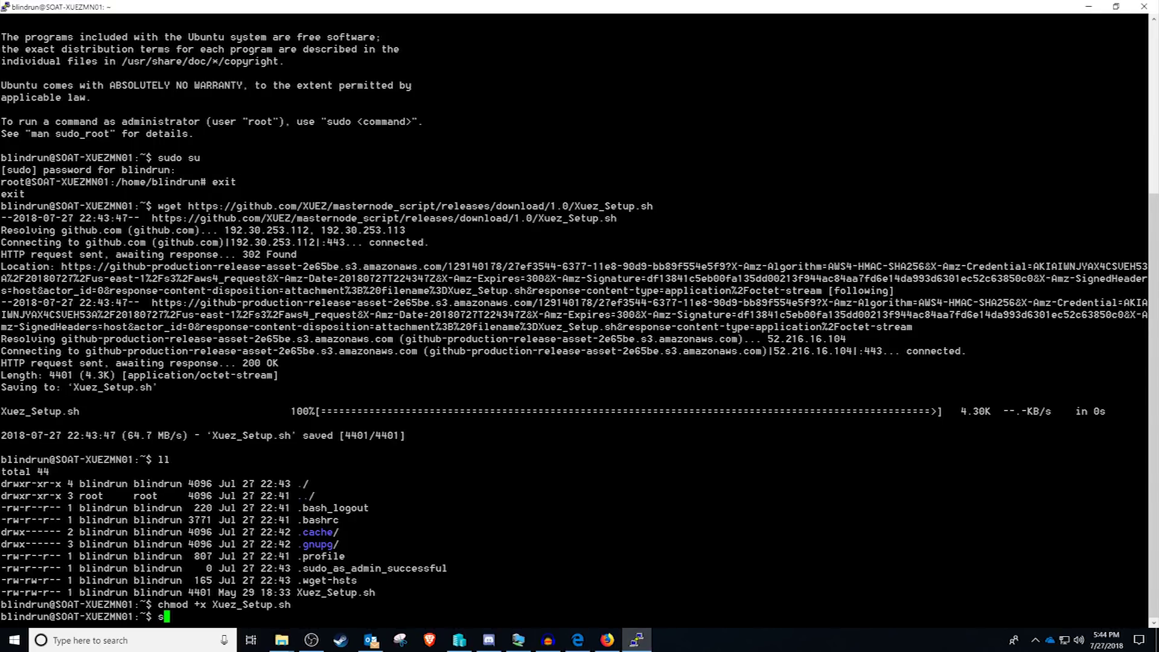
type("./Xuez_Setup.sh")
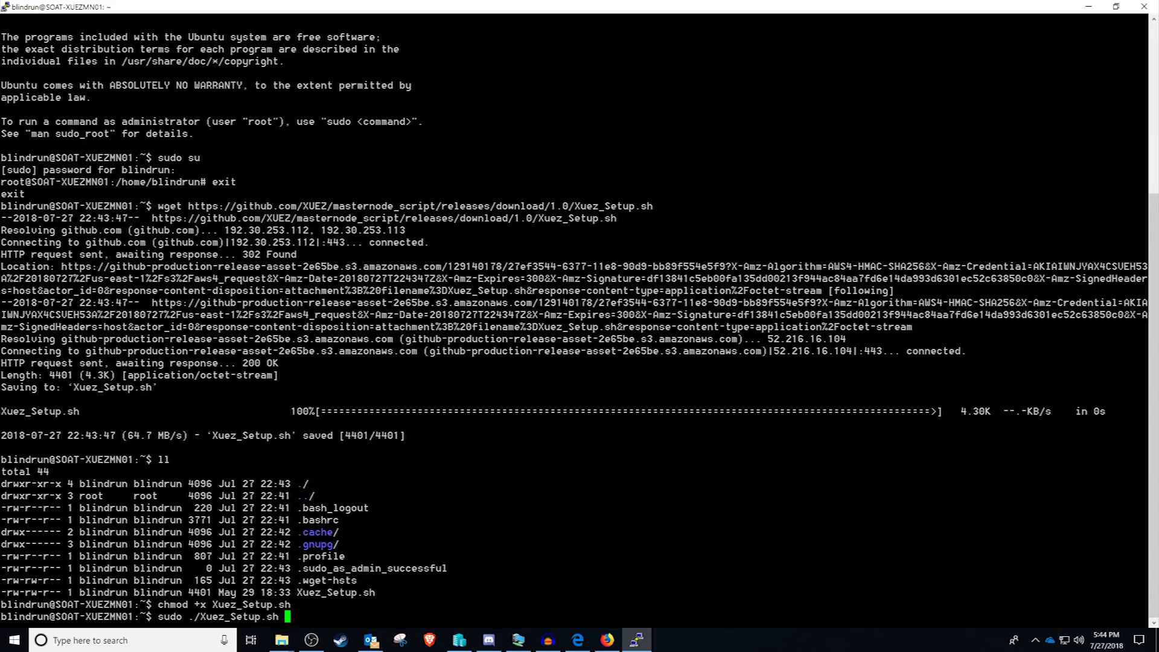
key("BackSpace")
key("Return")
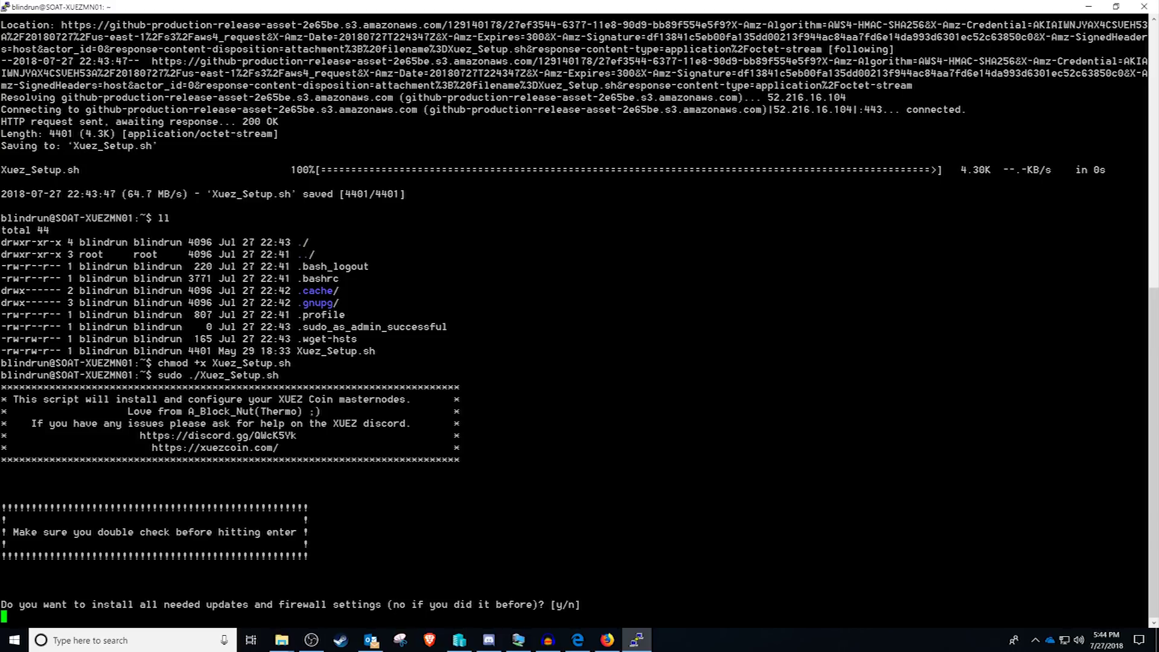
Decline updates, accept the detected IP, and enter 149.28.117.153 as the node's custom IP
type("n")
key("Return")
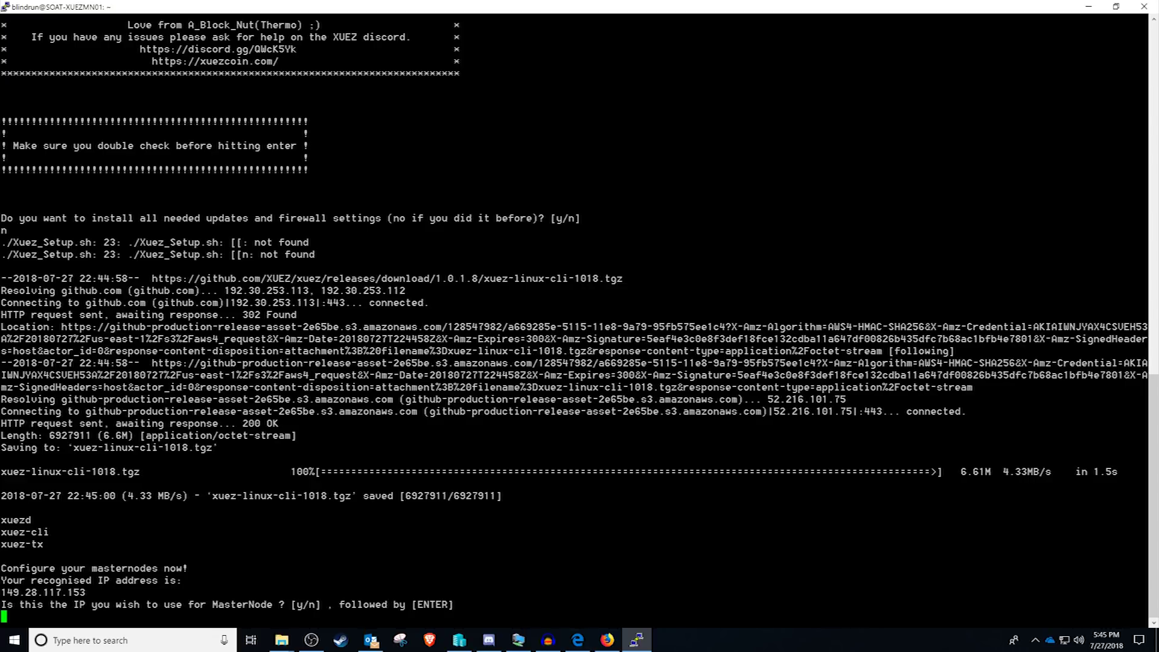
type("y")
key("Return")
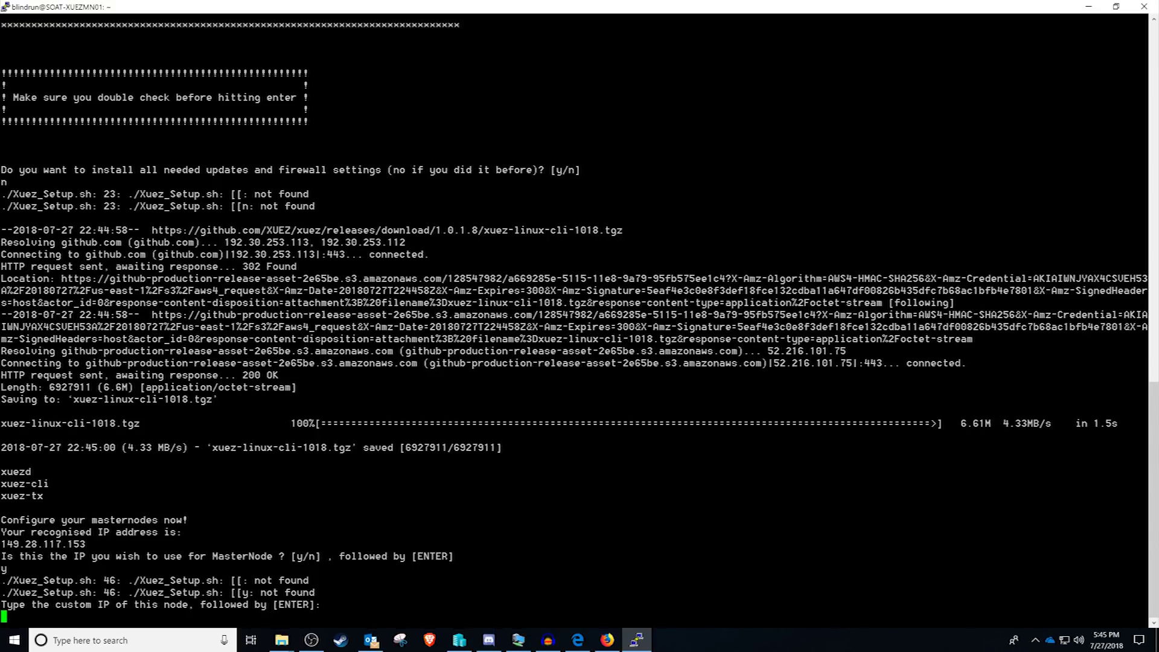
type("149.28.117.153")
key("Return")
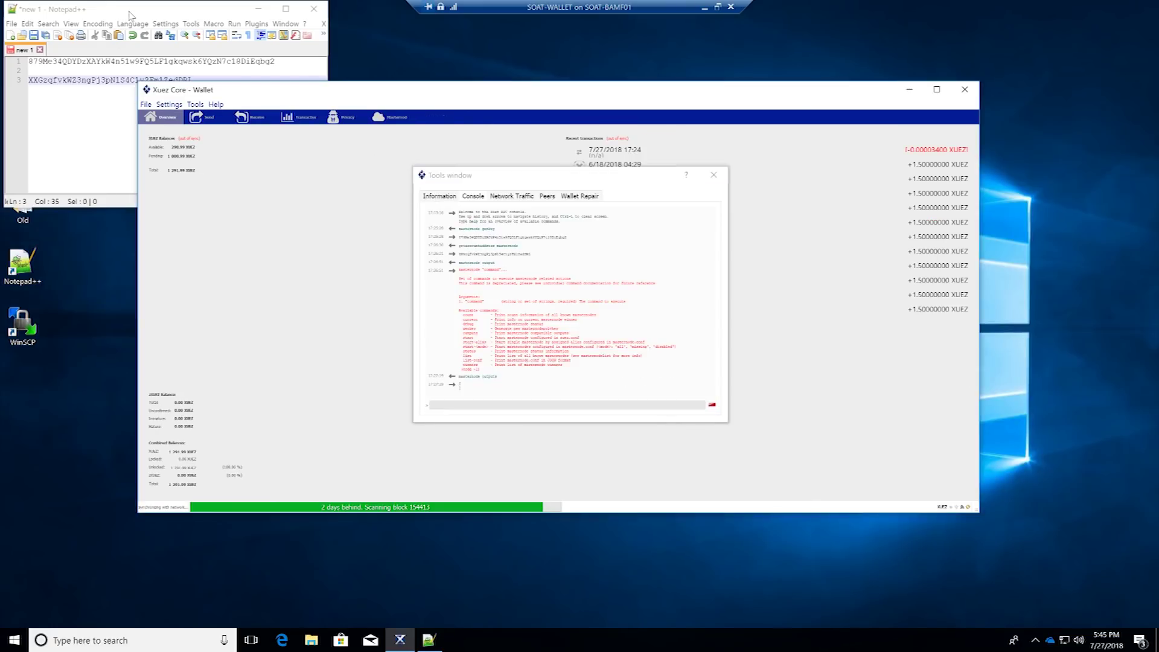
Copy the masternode private key from line 1 of the Notepad++ notes into the setup script
left_click(129, 17)
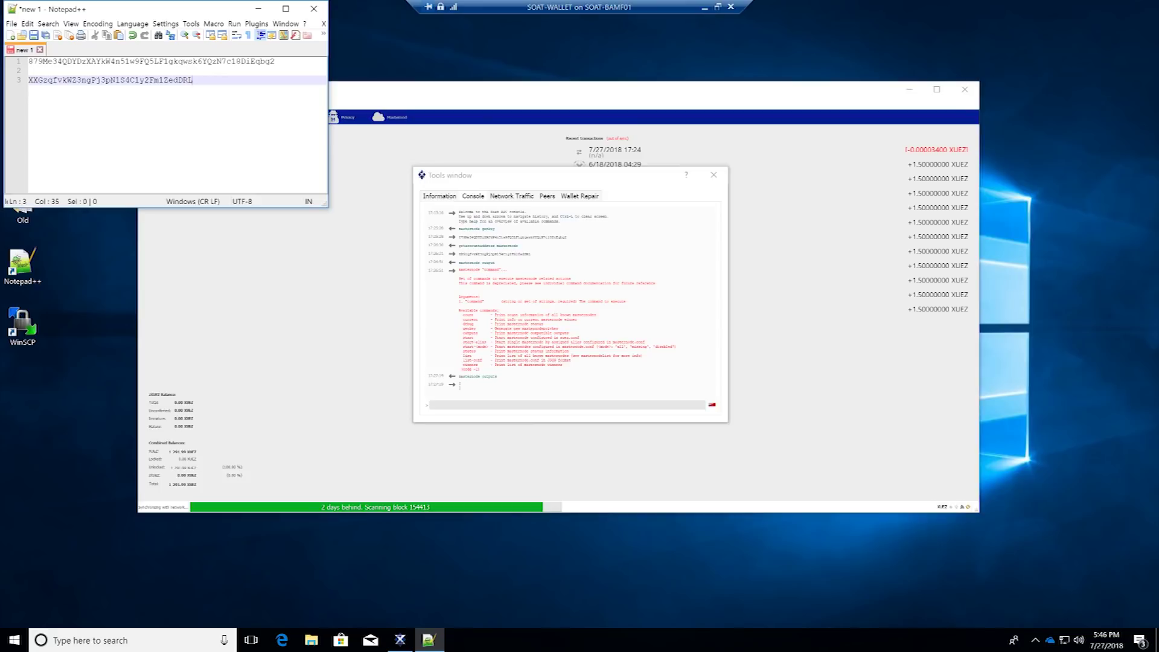
left_click(132, 60)
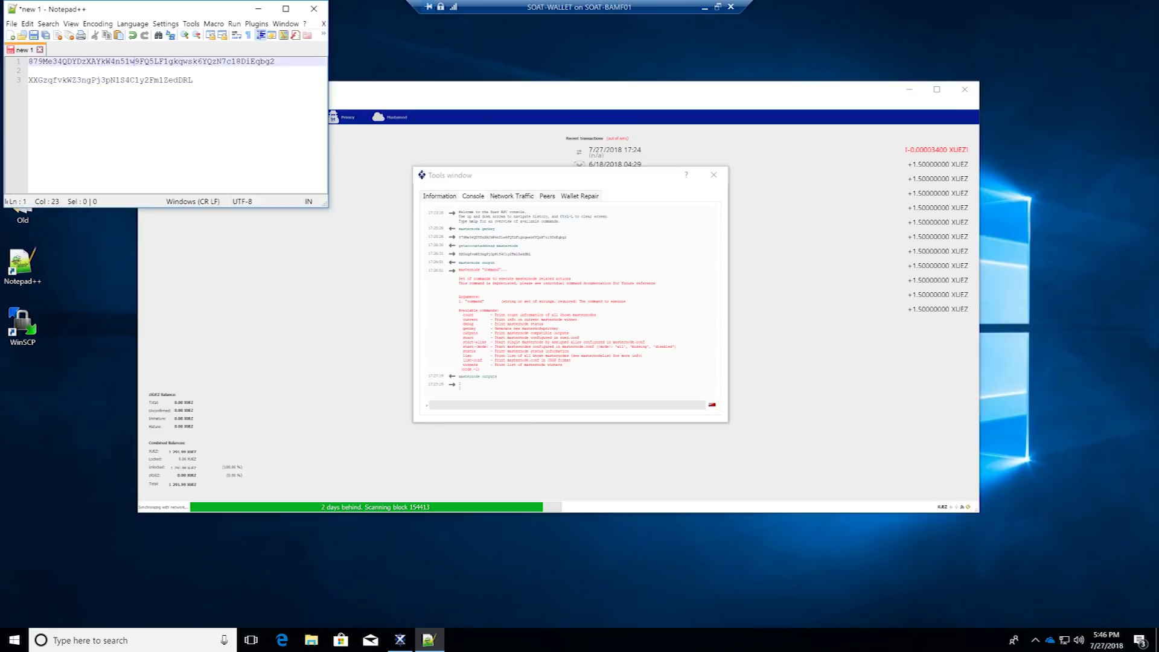
left_click_drag(275, 61, 29, 62)
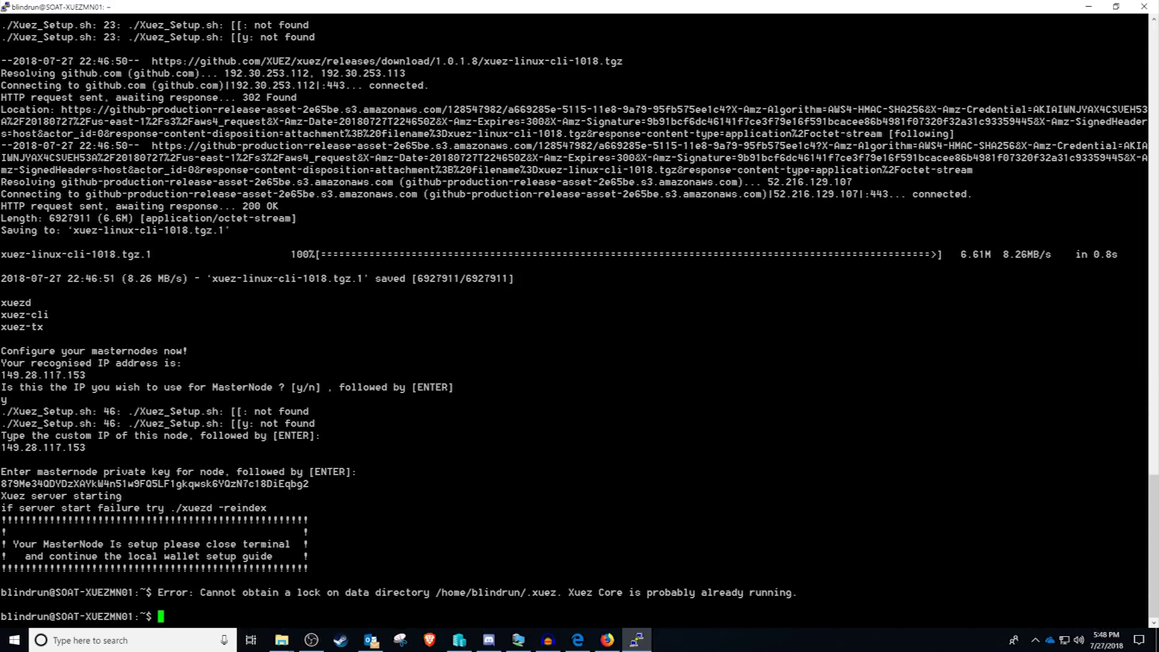
key("alt+Tab")
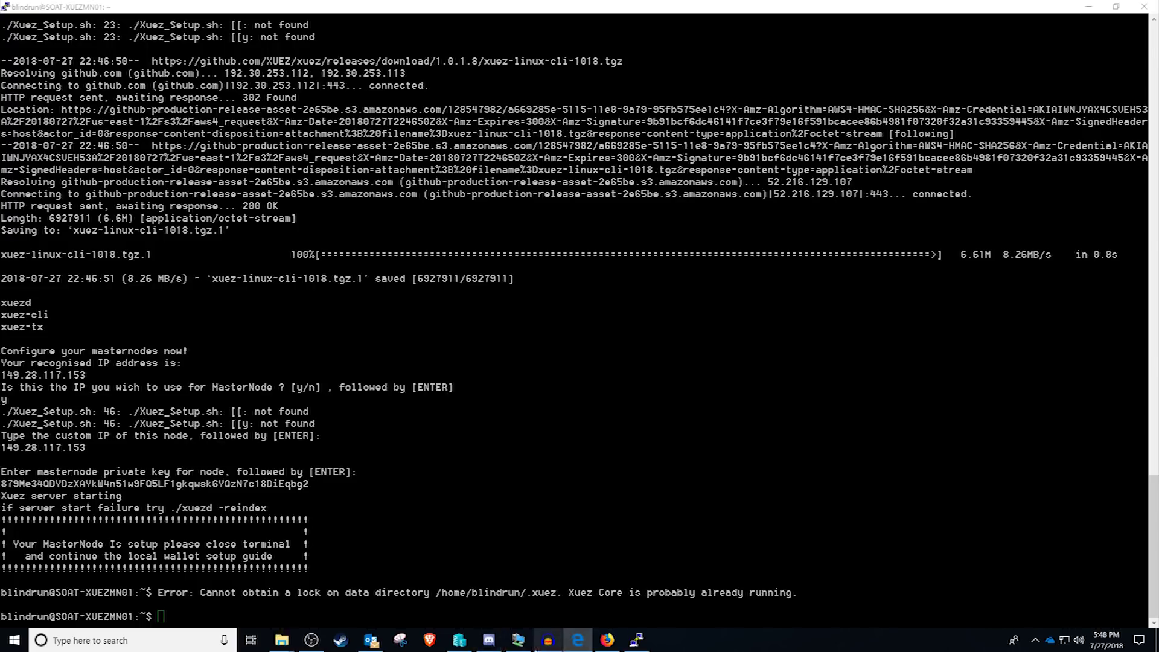
left_click(607, 639)
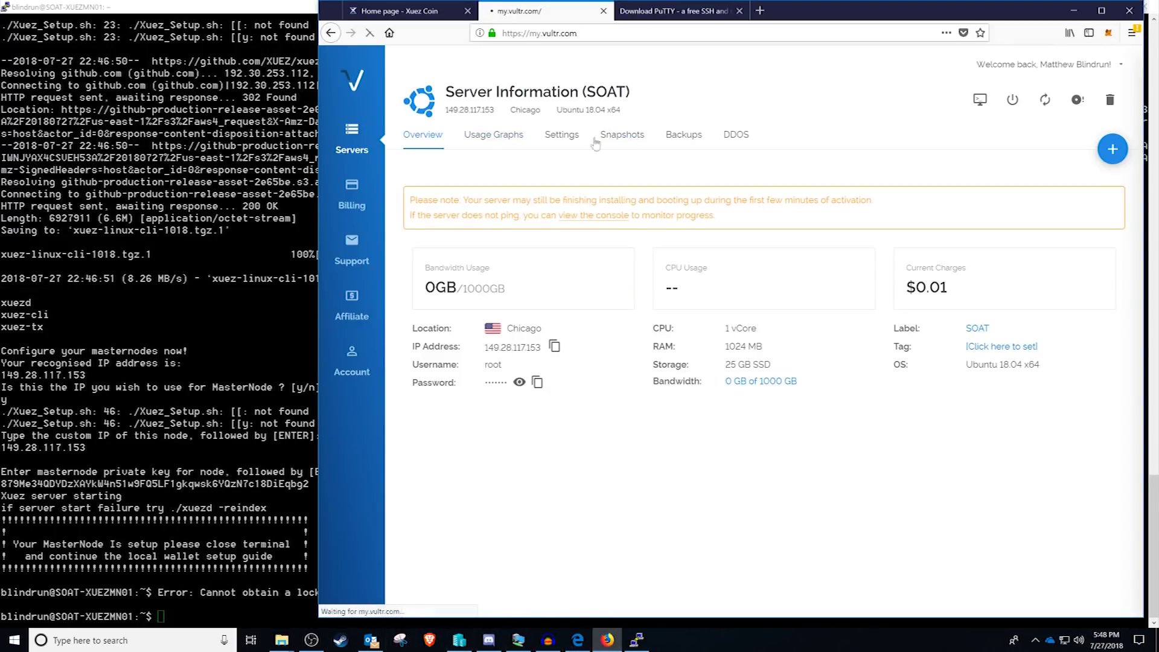
Add an inbound TCP rule for port 41799 to the SOAT-XUEZMN01 firewall group
left_click(985, 144)
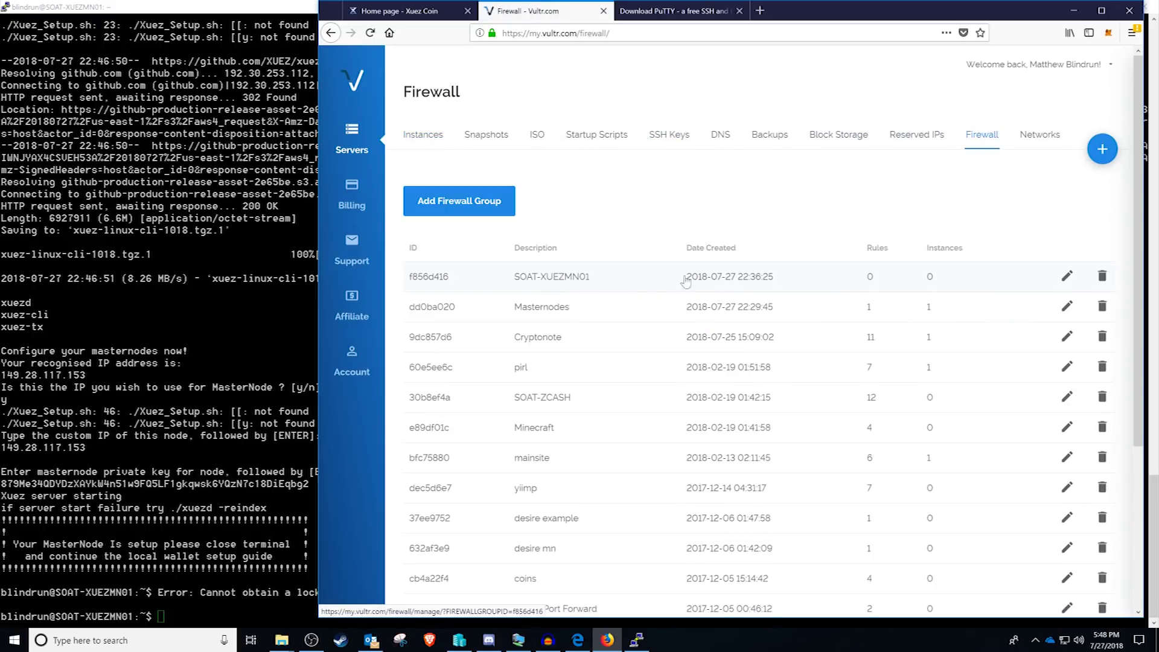
left_click(1067, 276)
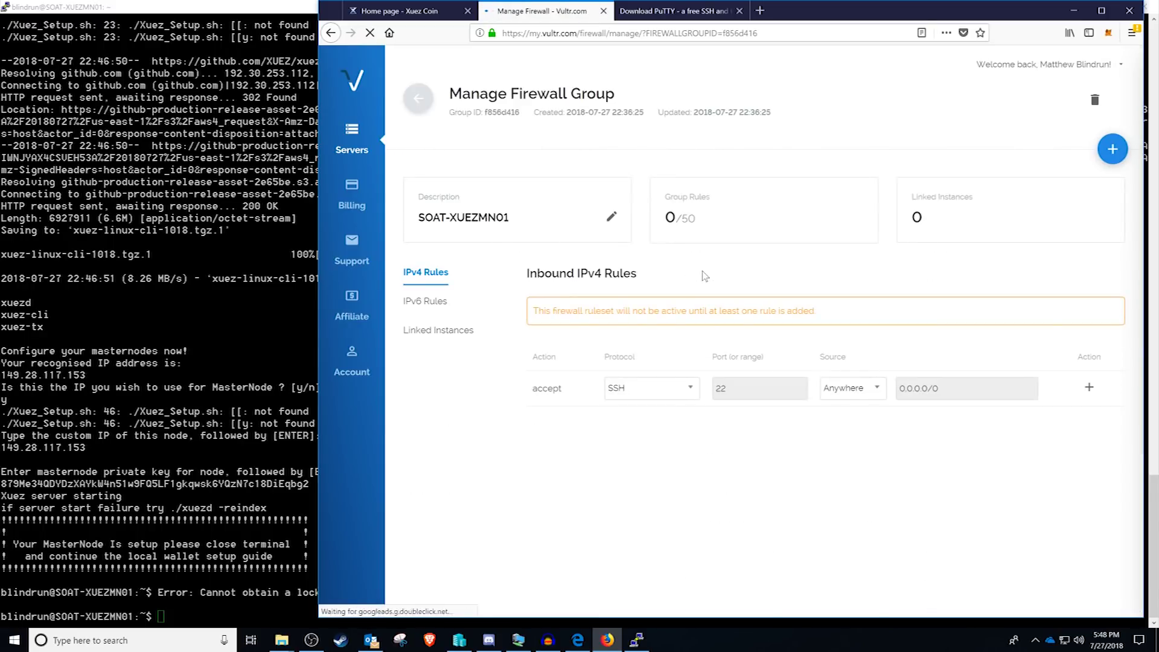
left_click(680, 395)
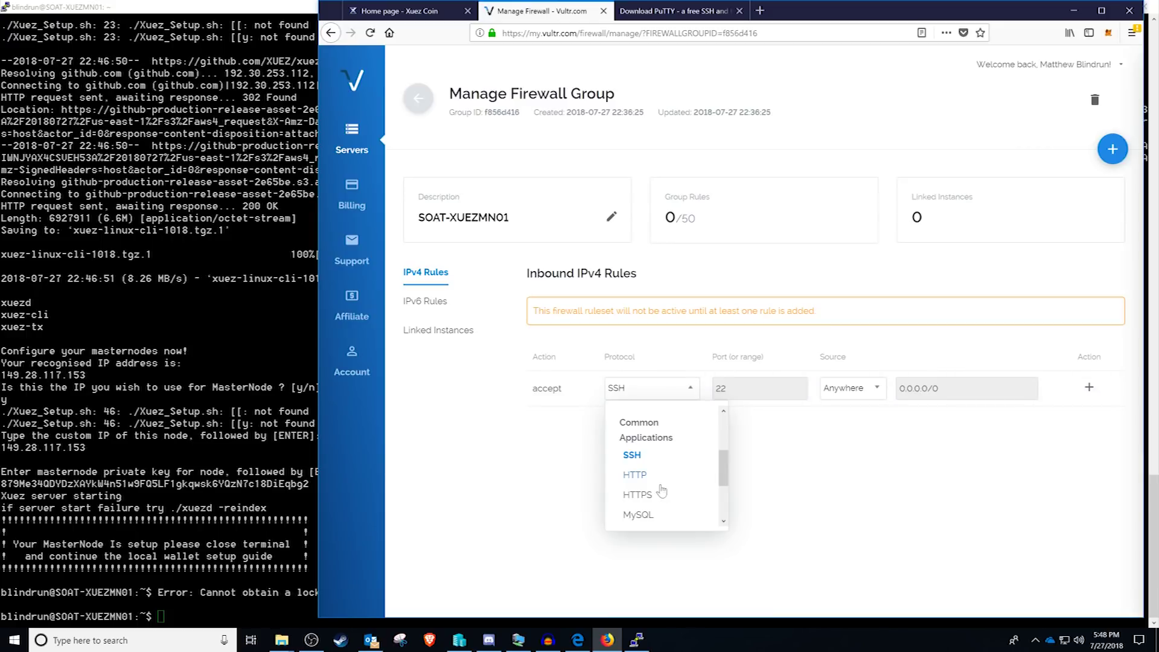
scroll(661, 490, "up", 2)
left_click(653, 454)
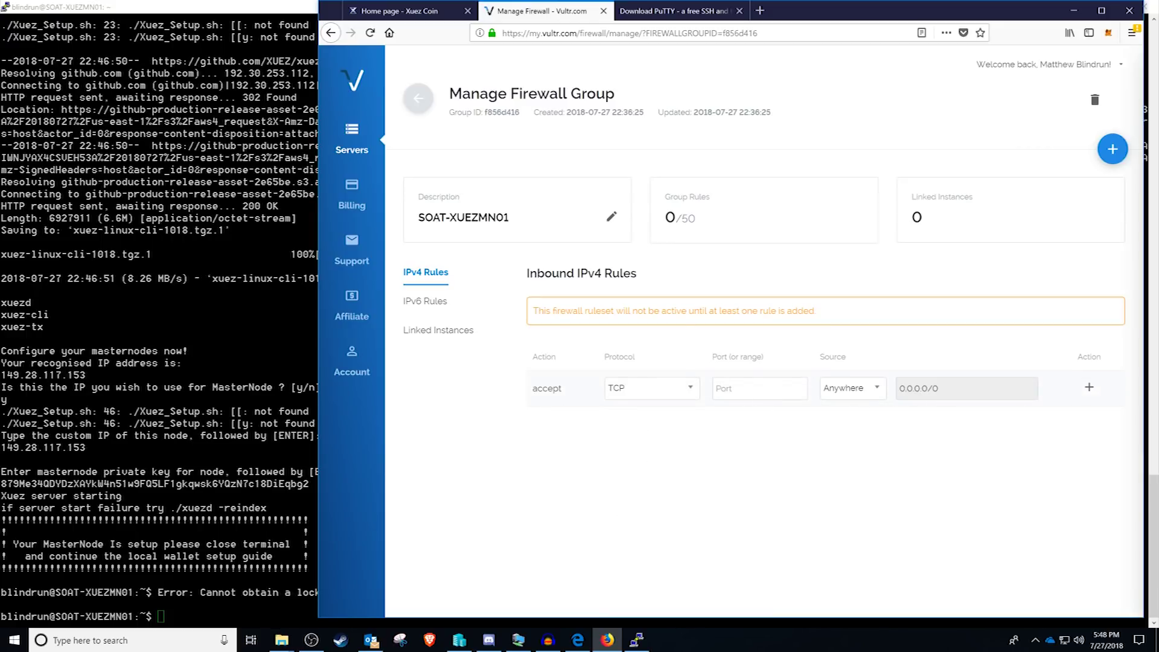
left_click(760, 388)
type("4")
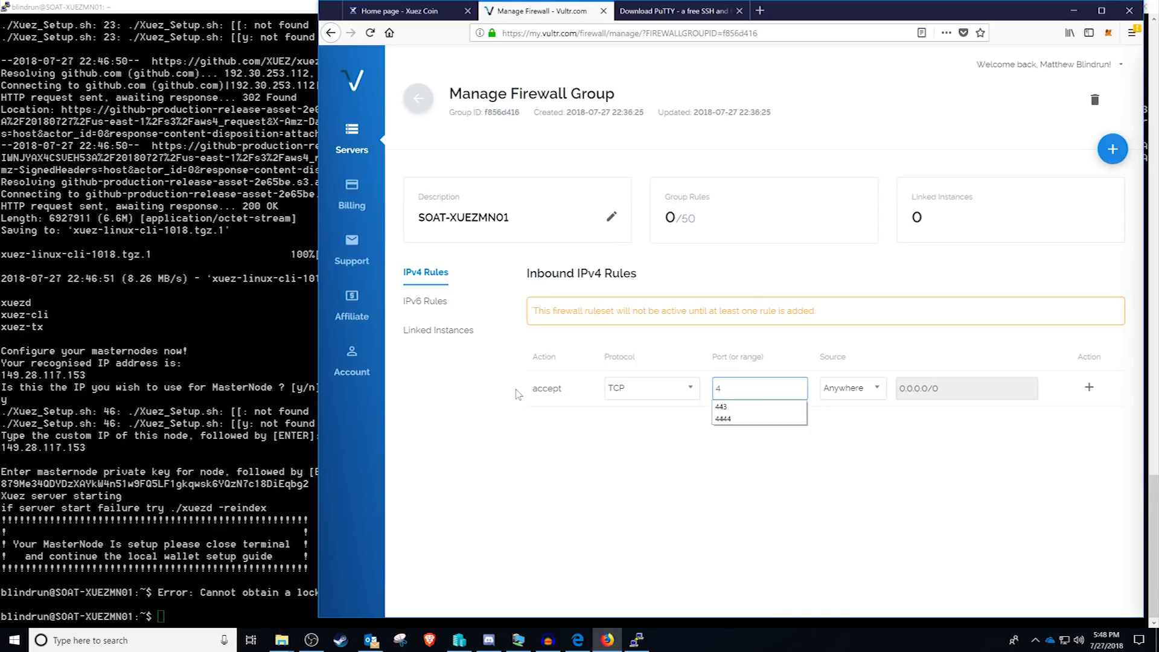
type("1799")
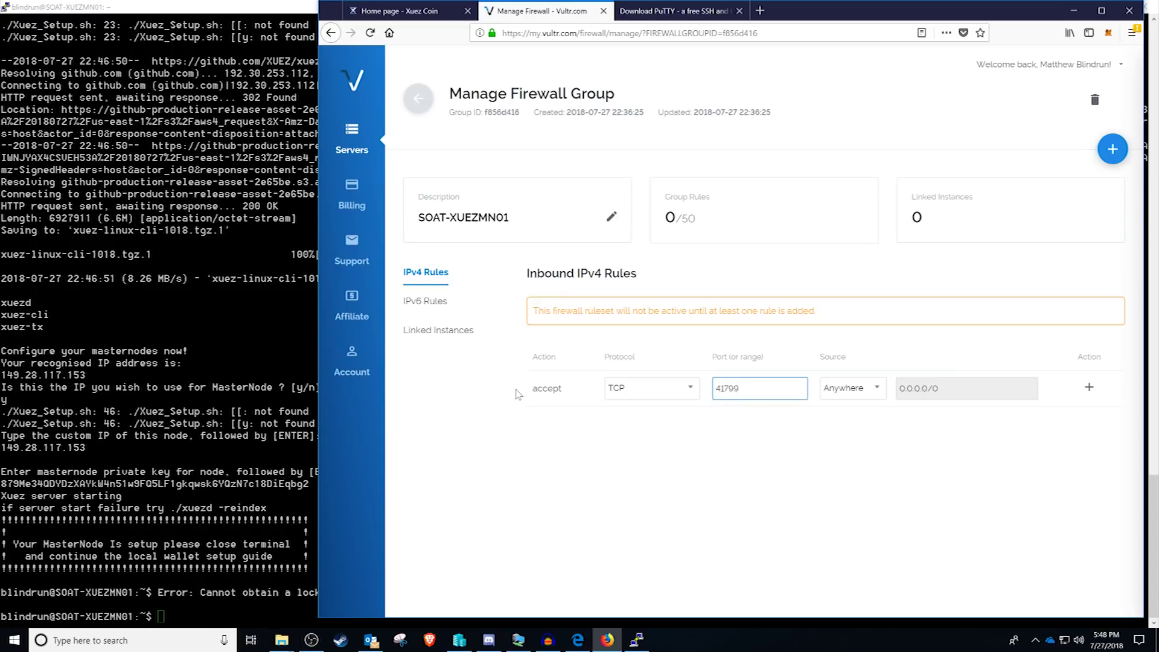
left_click(637, 511)
left_click(1090, 389)
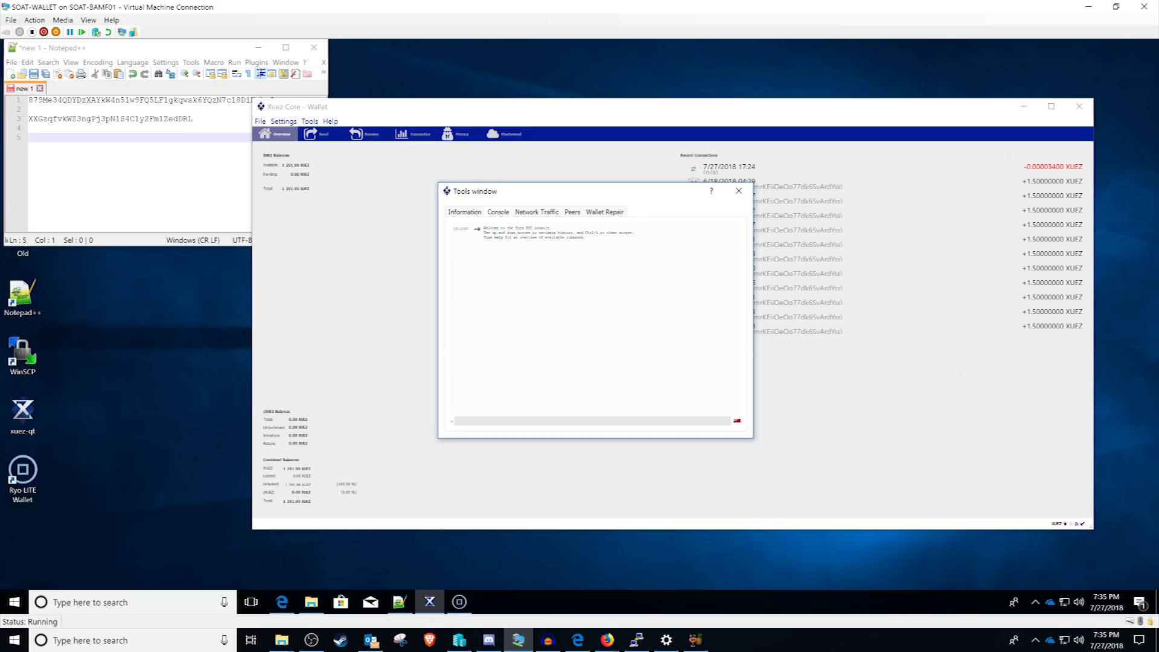
left_click(456, 420)
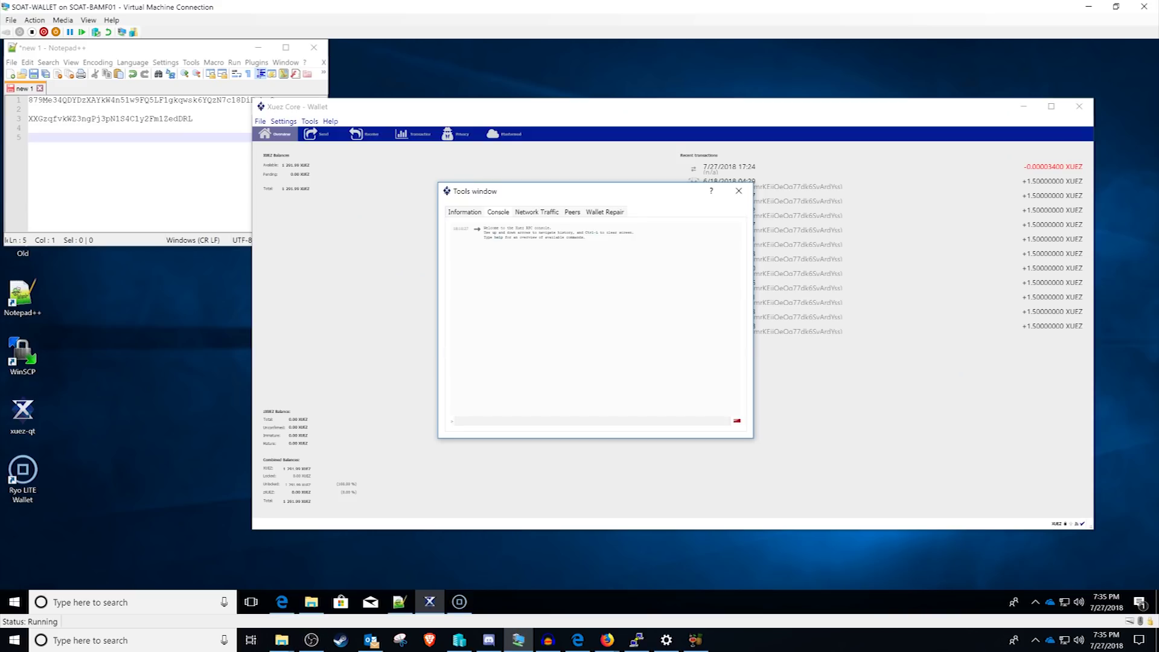
Run 'masternode outputs' in the wallet console and copy the txhash and outputidx result
left_click_drag(547, 194, 601, 172)
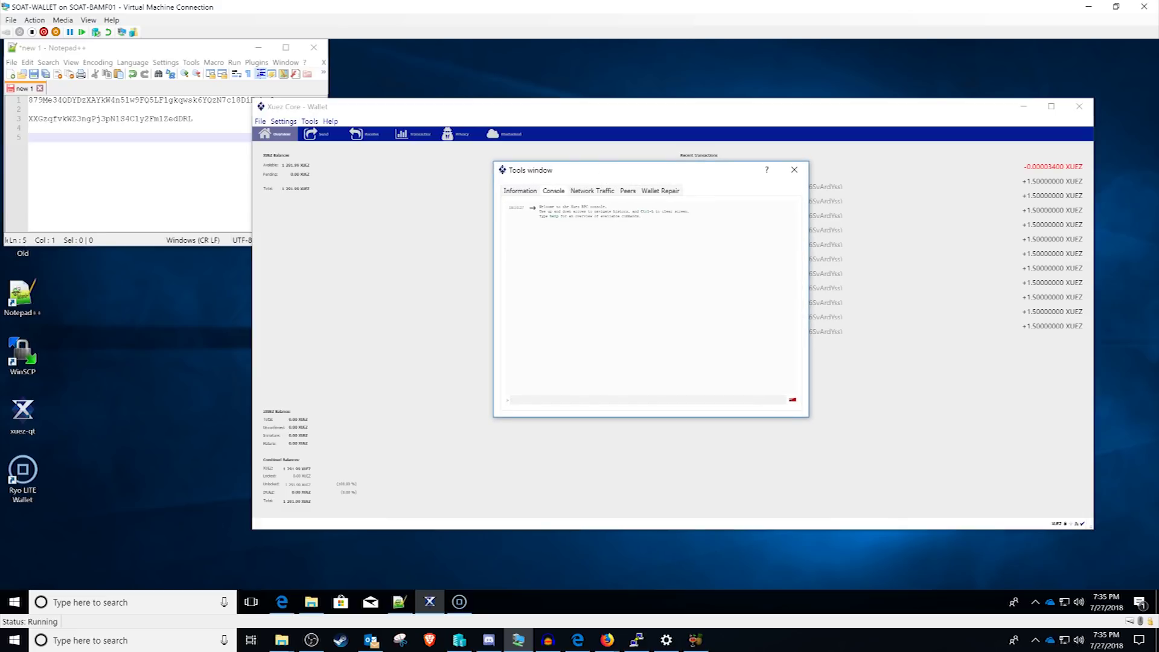
type("m")
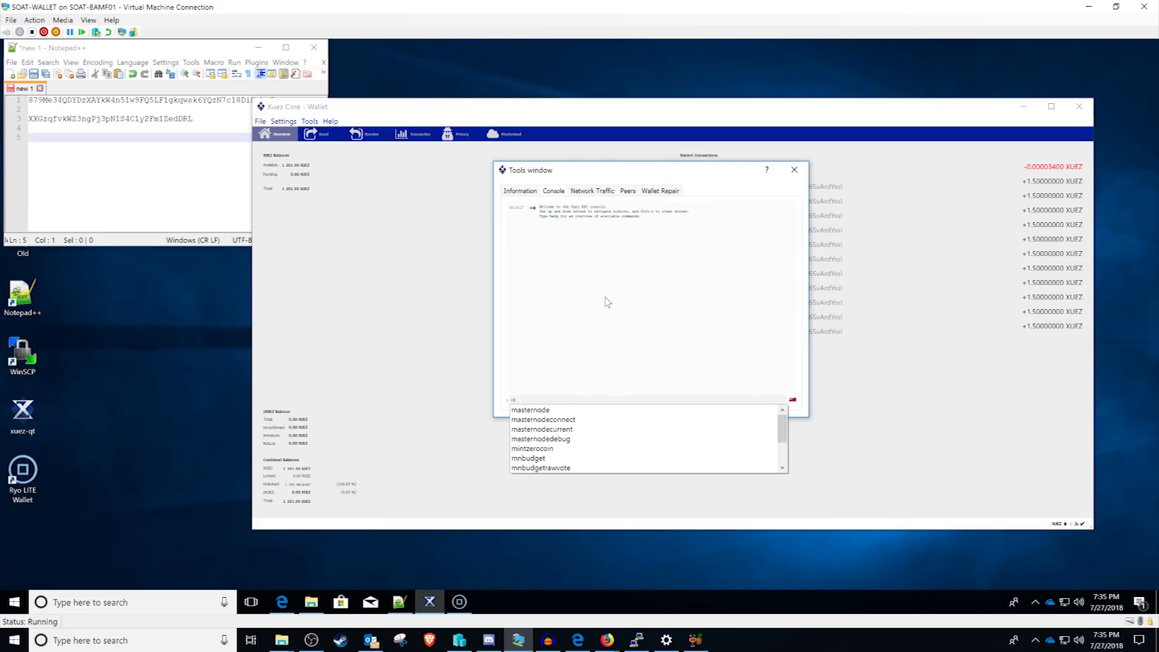
type("asternode")
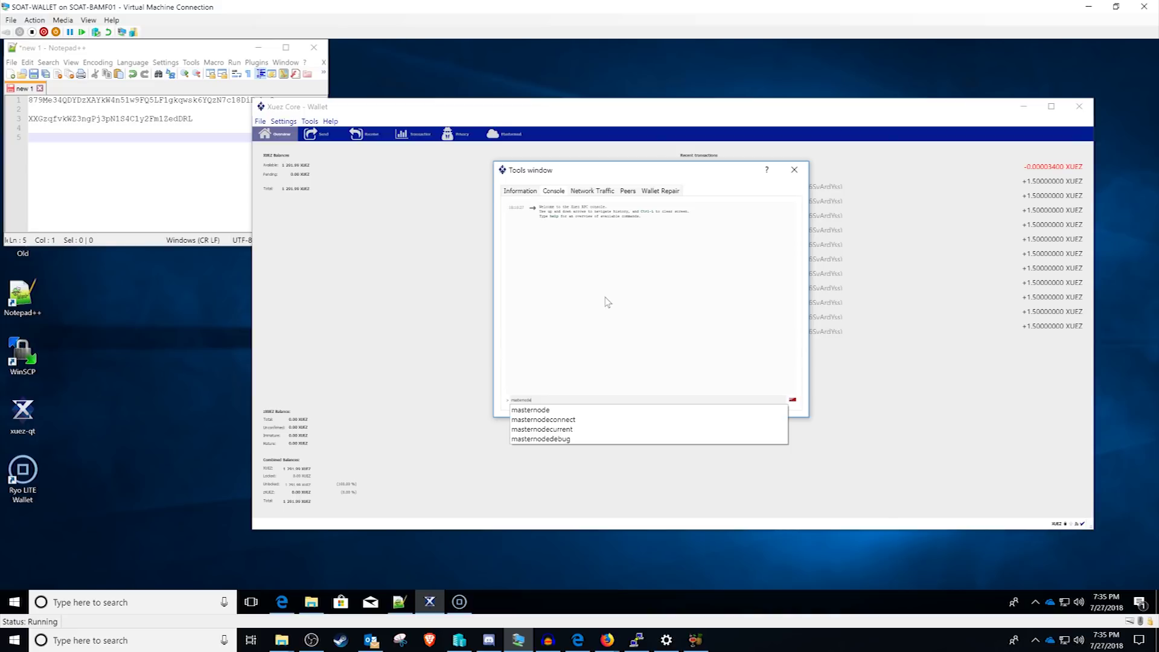
type(" s")
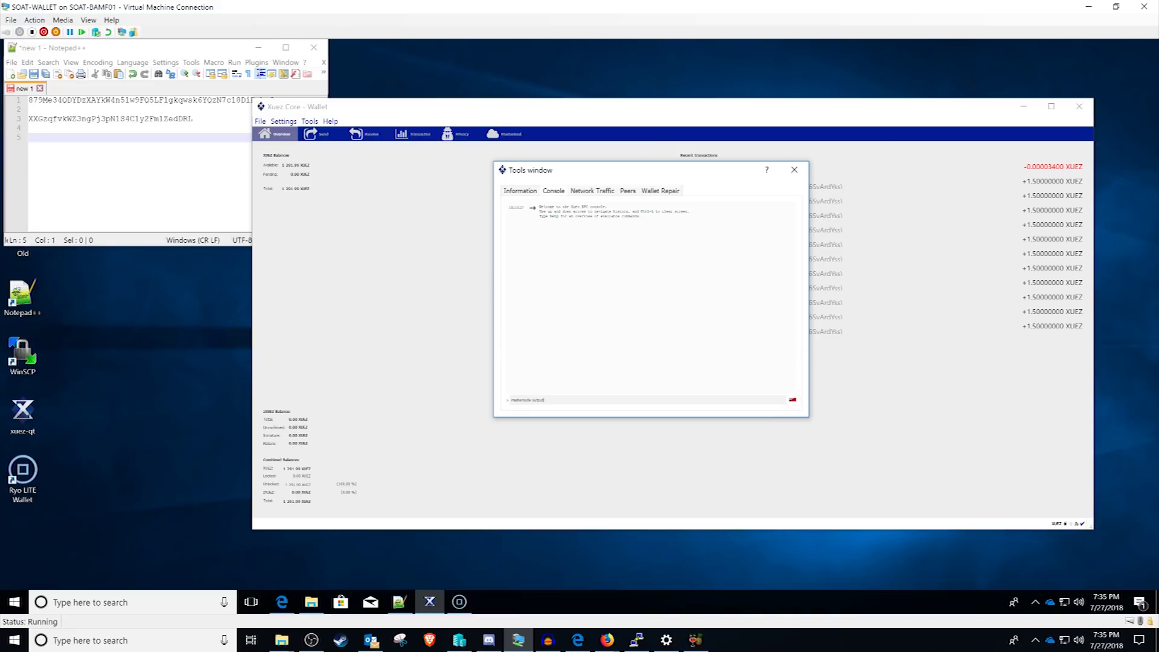
type("utputs")
key("Return")
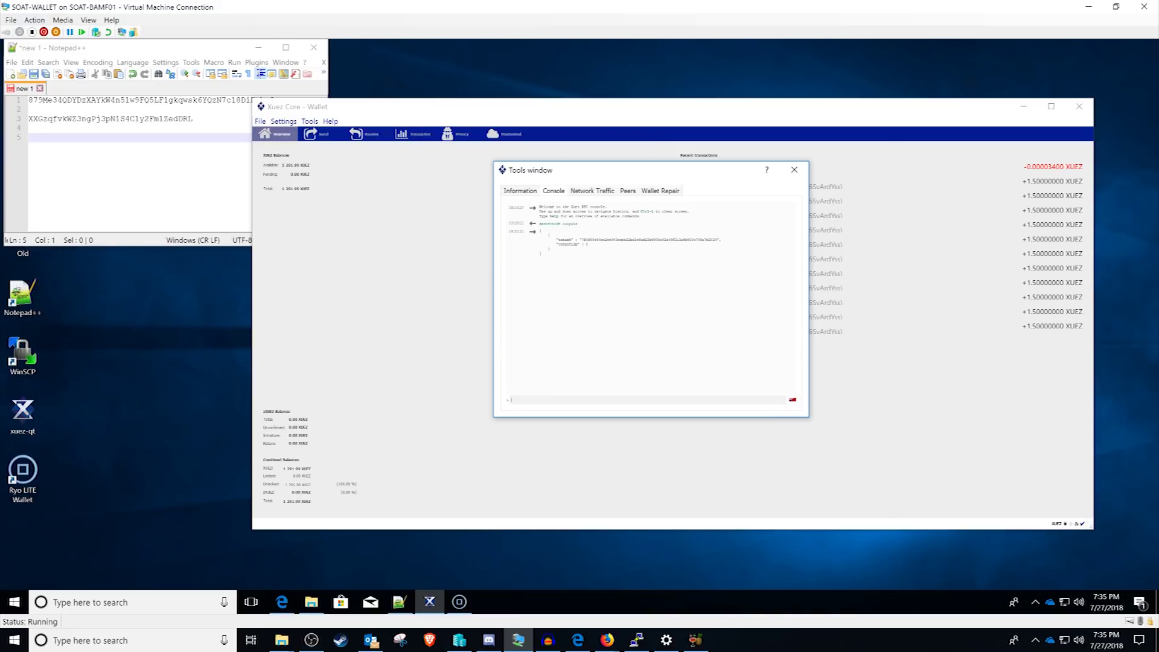
left_click_drag(556, 240, 589, 244)
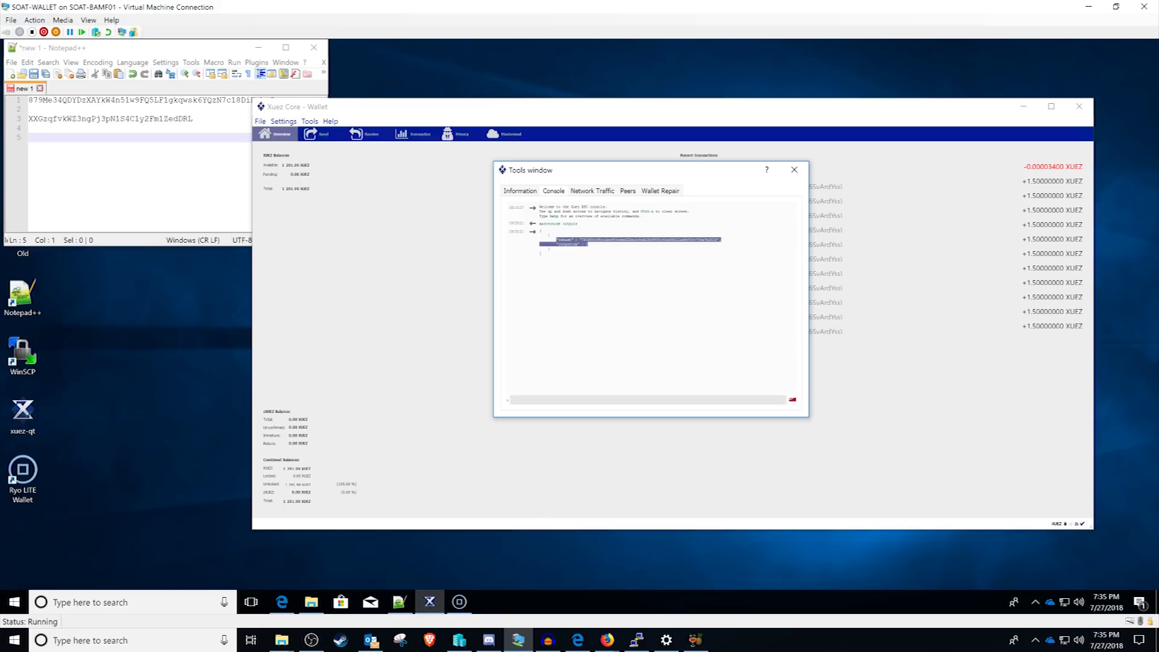
key("ctrl+c")
Paste the txhash and outputidx 0 into the Notepad++ notes and close the console
key("alt+Tab")
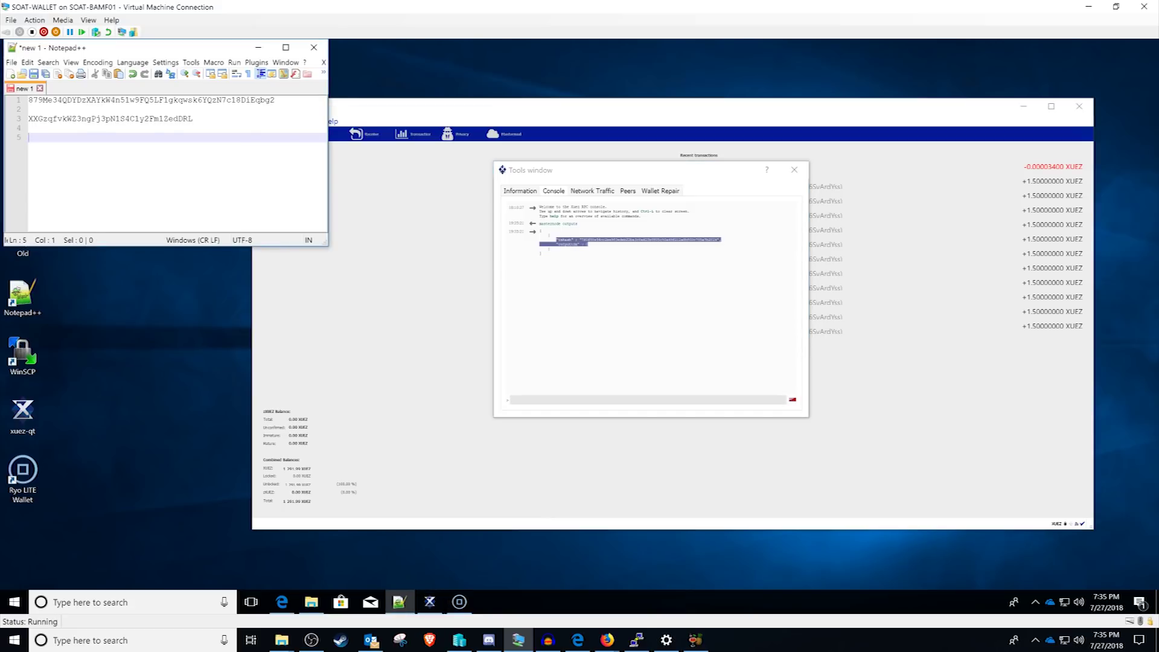
key("ctrl+v")
left_click(55, 100)
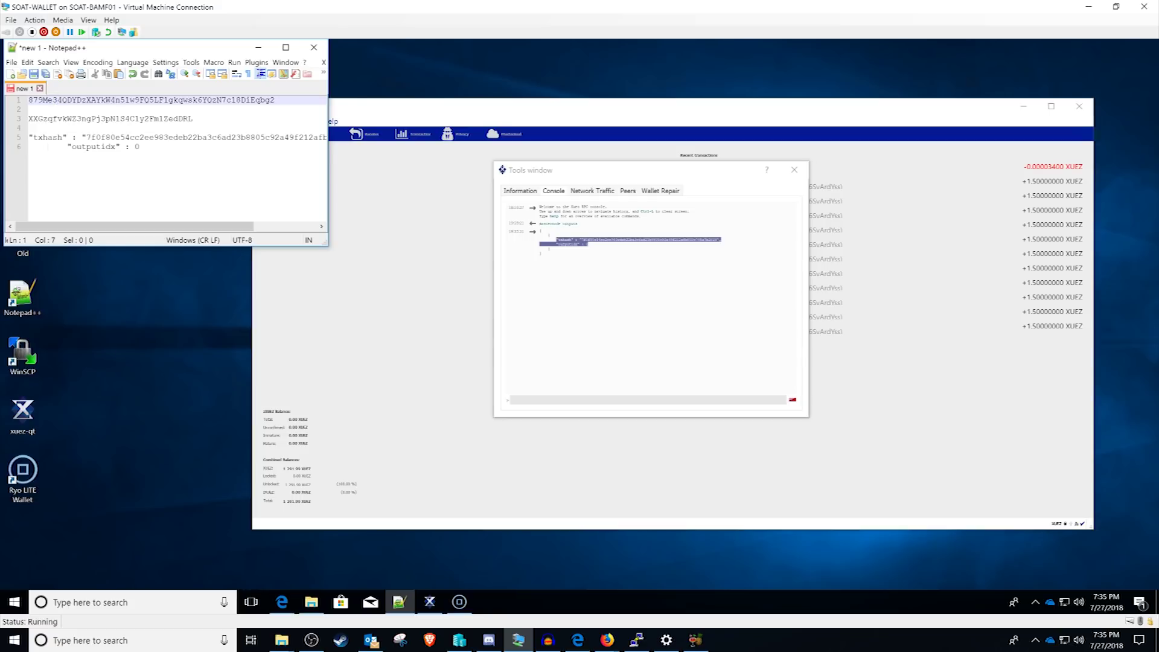
left_click(459, 237)
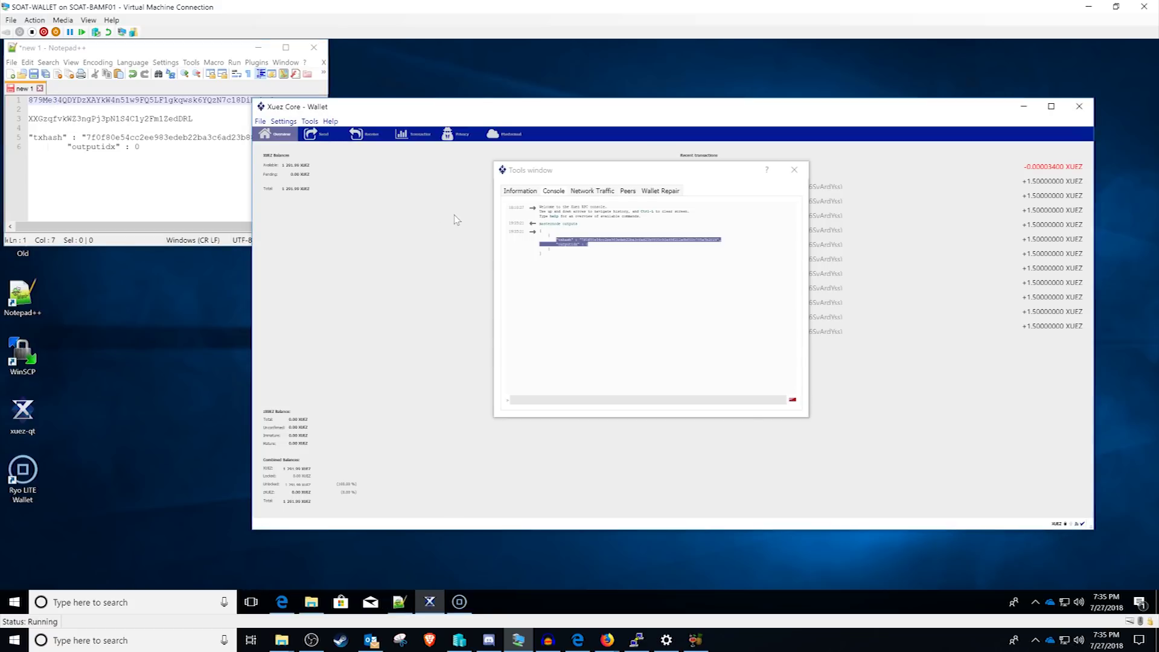
key("Escape")
left_click(310, 121)
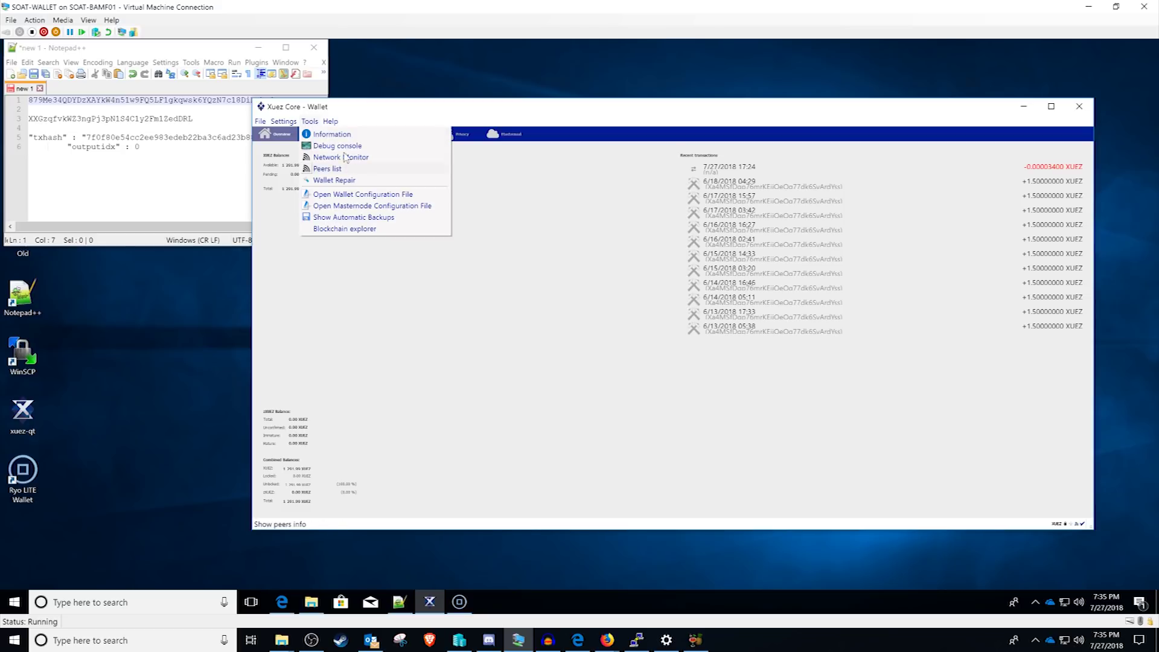
Open the masternode configuration file in Notepad and duplicate the example mn1 line onto line 4
left_click(343, 206)
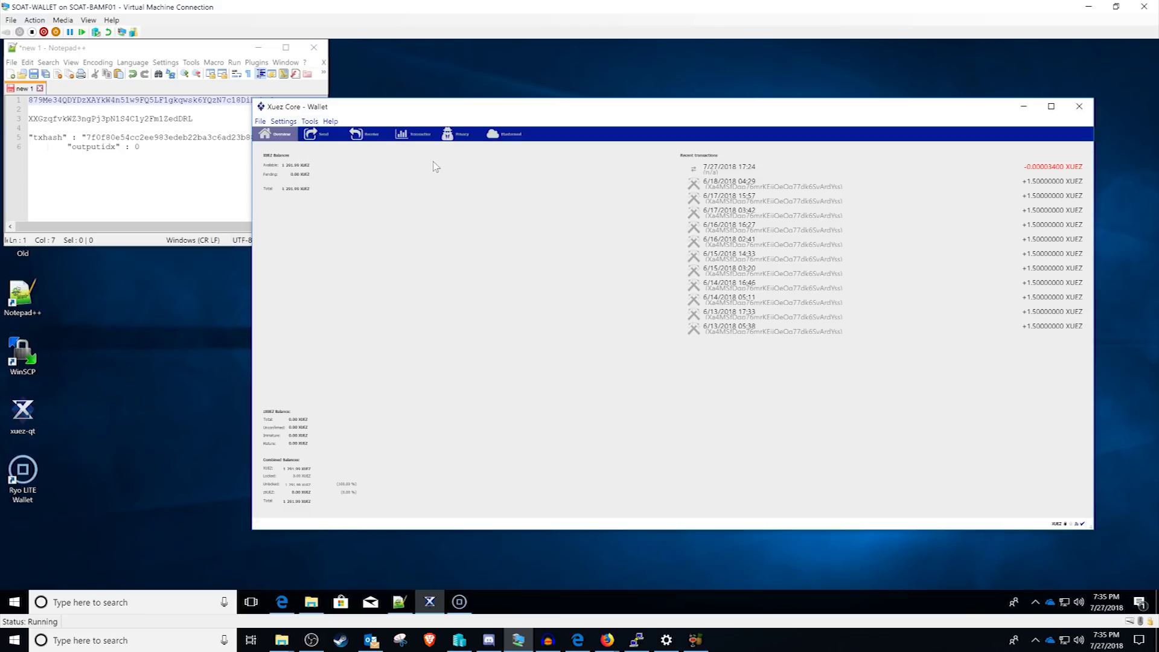
left_click(493, 261)
double_click(468, 301)
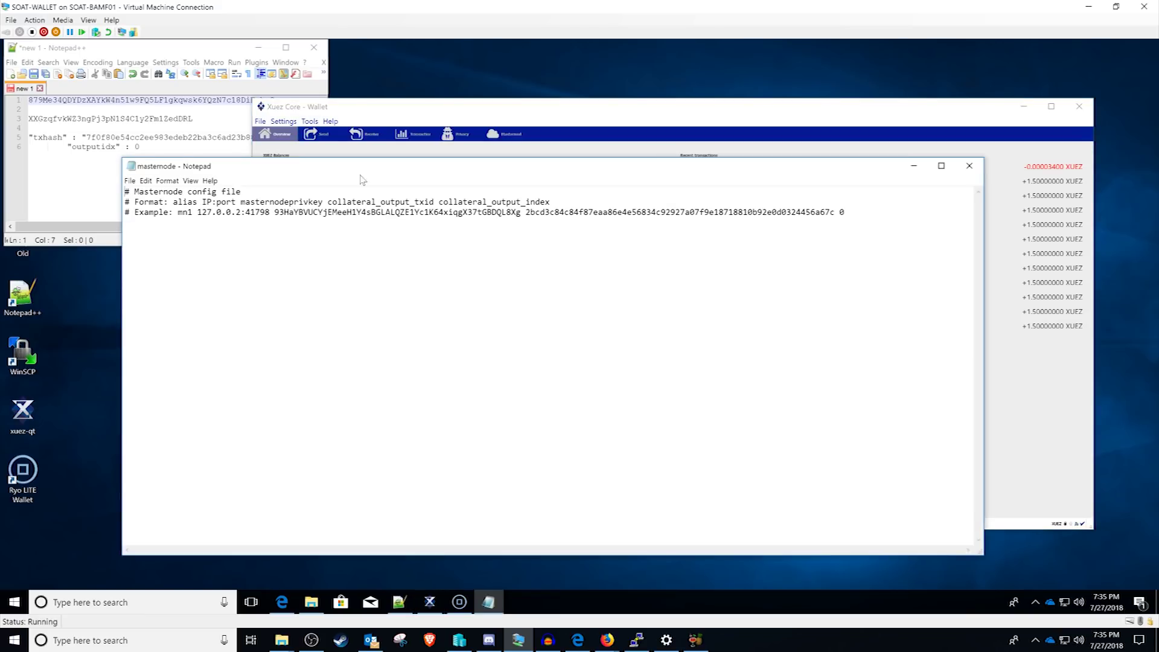
left_click_drag(332, 166, 482, 99)
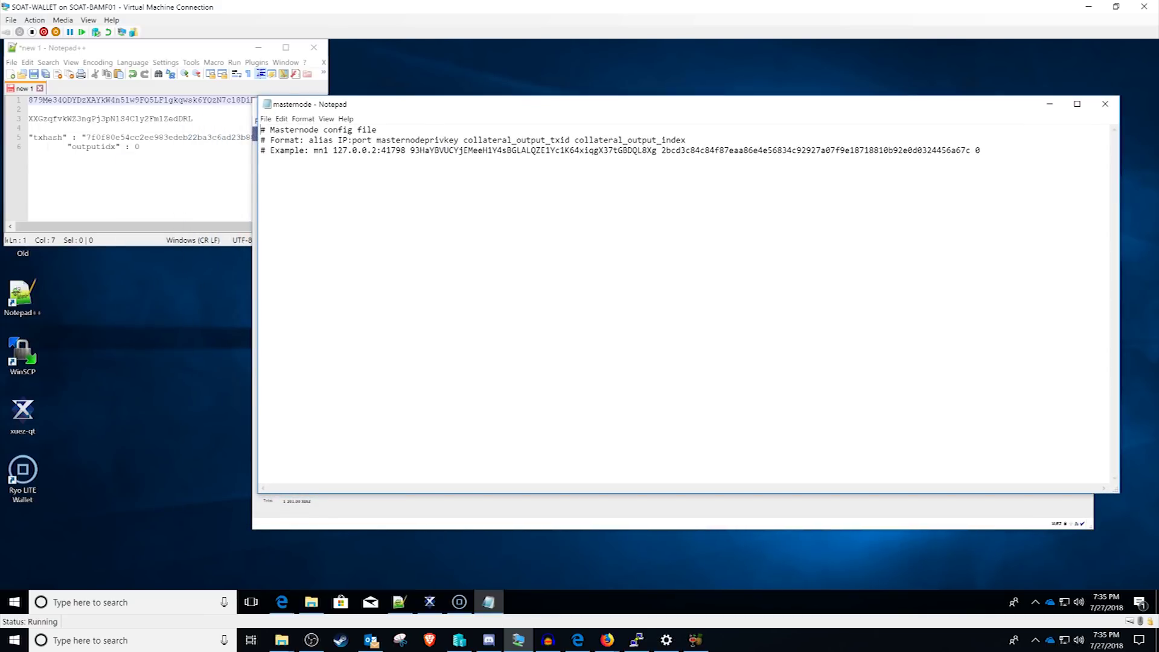
left_click_drag(269, 129, 254, 130)
left_click(270, 140)
mouse_move(309, 150)
left_mouse_down()
mouse_move(981, 150)
mouse_move(313, 150)
left_mouse_up()
left_click(261, 160)
left_click(981, 150)
key("ctrl+c")
left_click(261, 160)
key("ctrl+v")
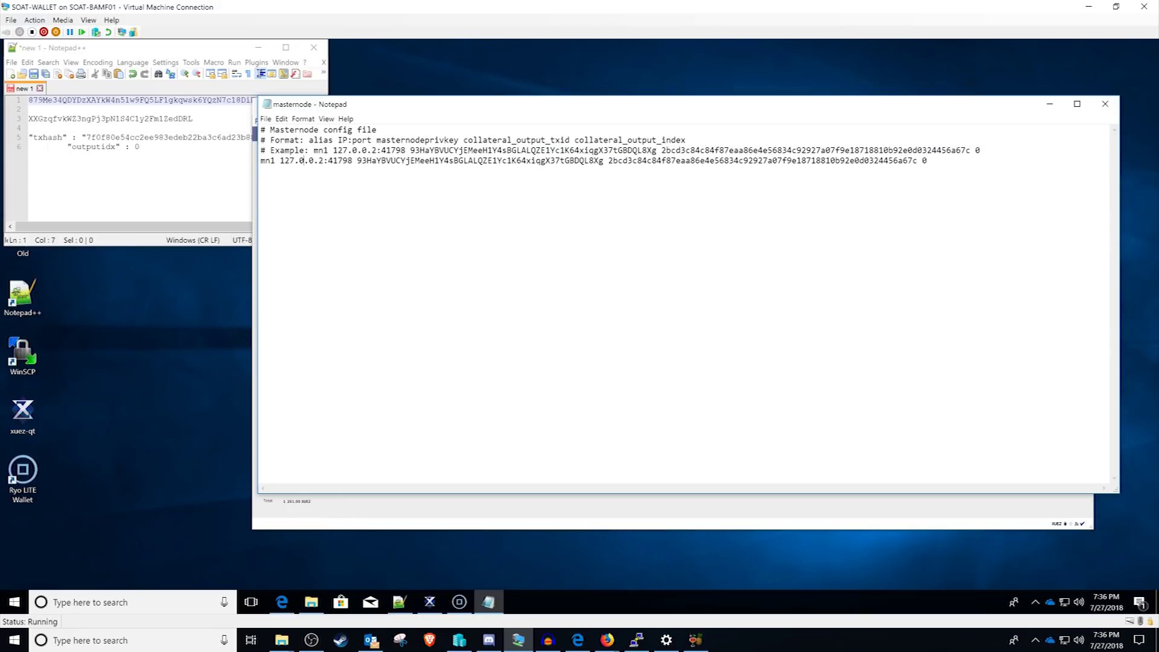
Delete the 127.0.0.2 placeholder address and copy the VPS IP from the terminal
left_click_drag(280, 161, 324, 161)
key("Delete")
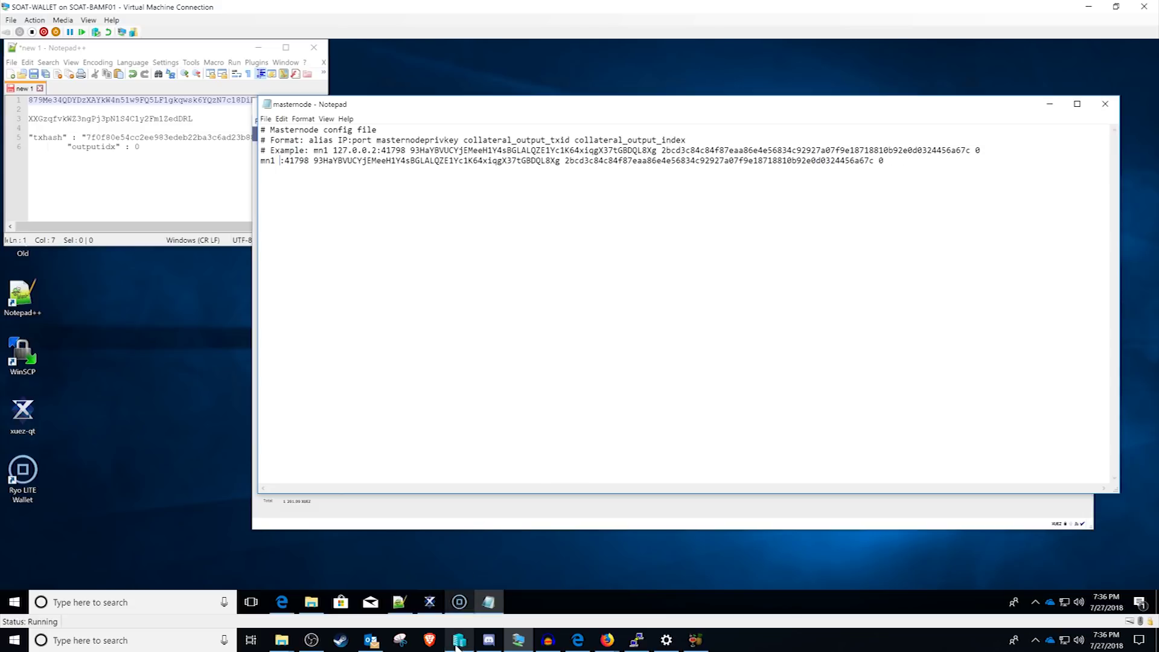
left_click(637, 640)
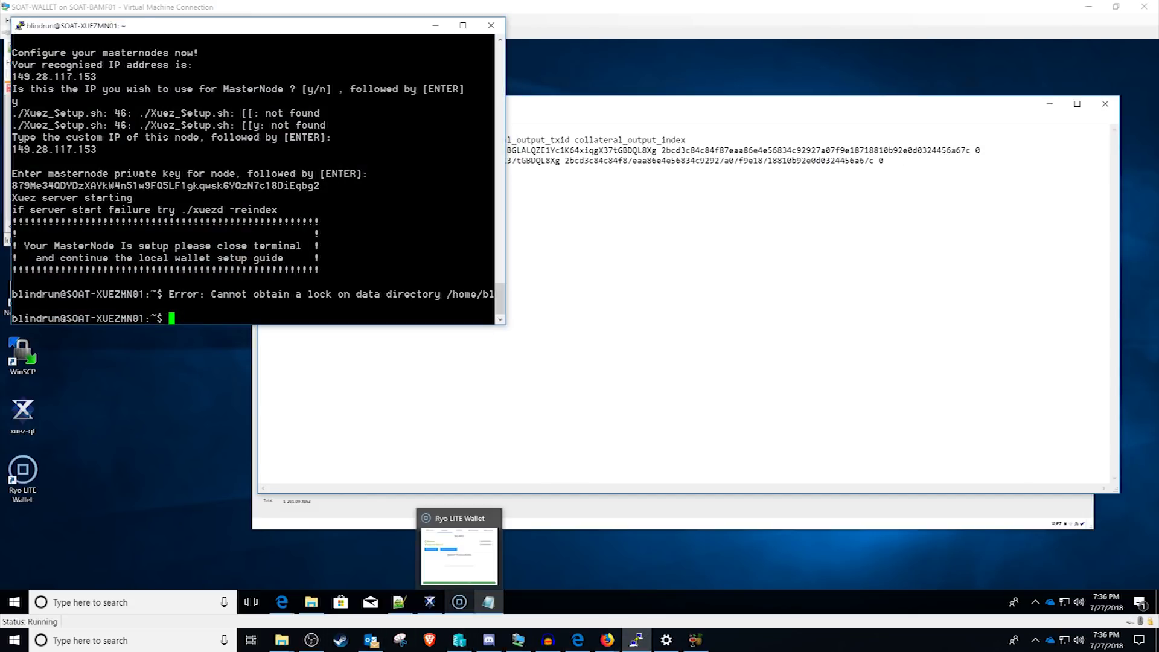
key("Up")
key("Return")
type("y")
key("Return")
left_click_drag(493, 149, 11, 149)
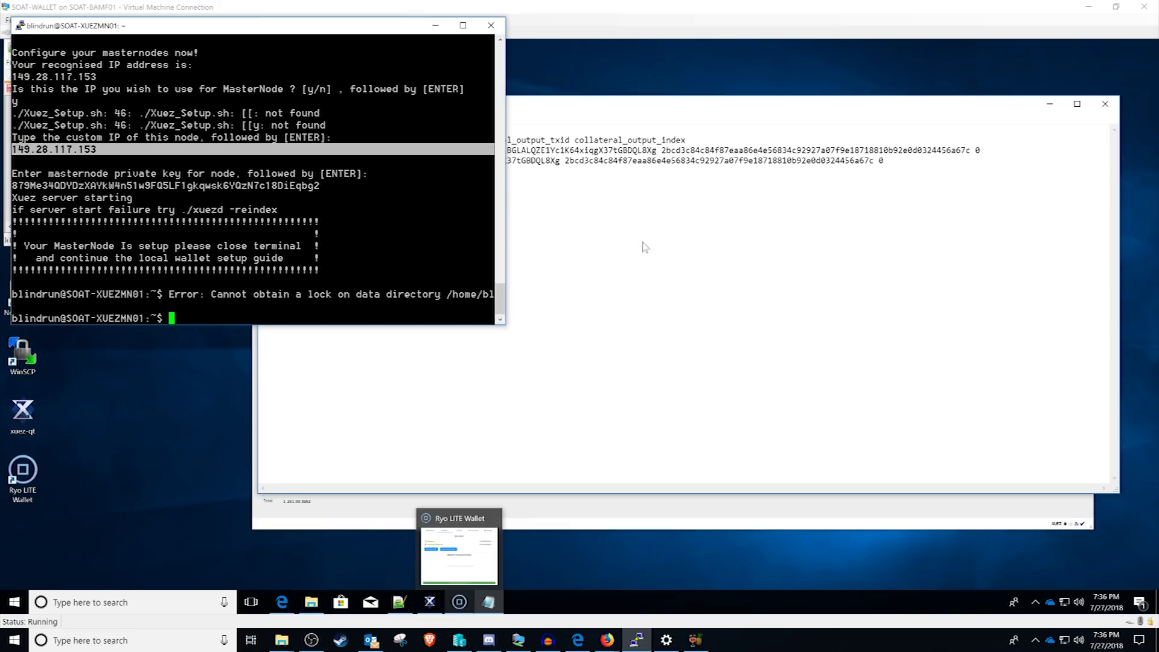
left_click(659, 249)
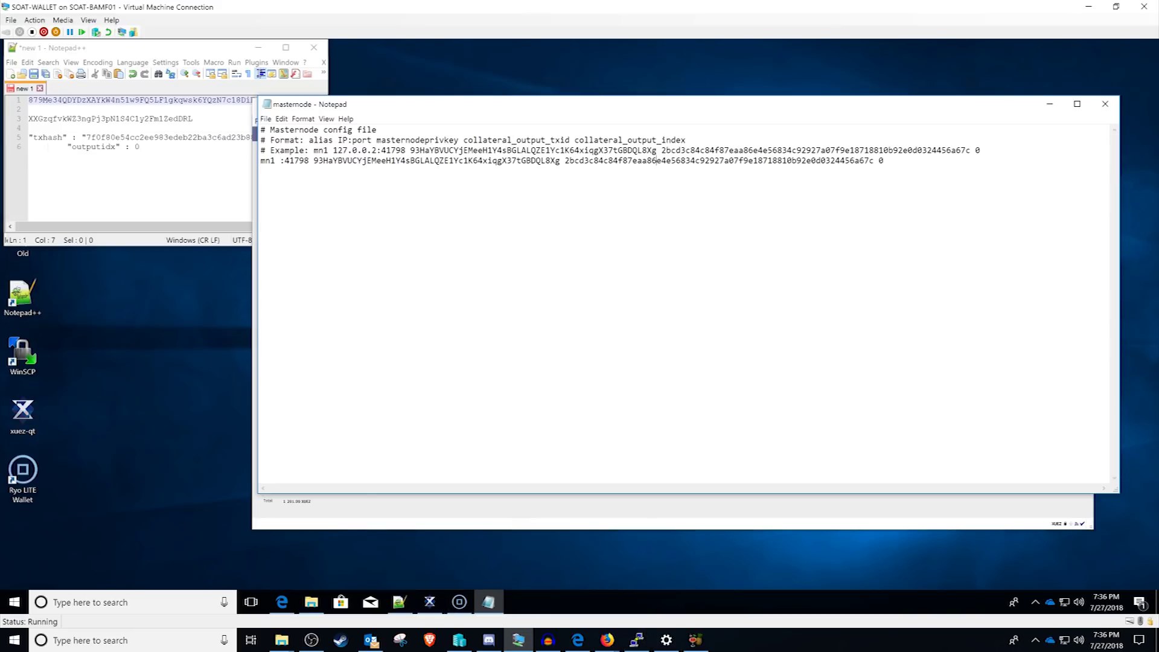
Insert 149.28.117.153 into the mn1 line and change its port to 41799
left_click_drag(378, 111, 484, 108)
key("alt+Tab")
key("shift+Insert")
key("Return")
left_click(589, 239)
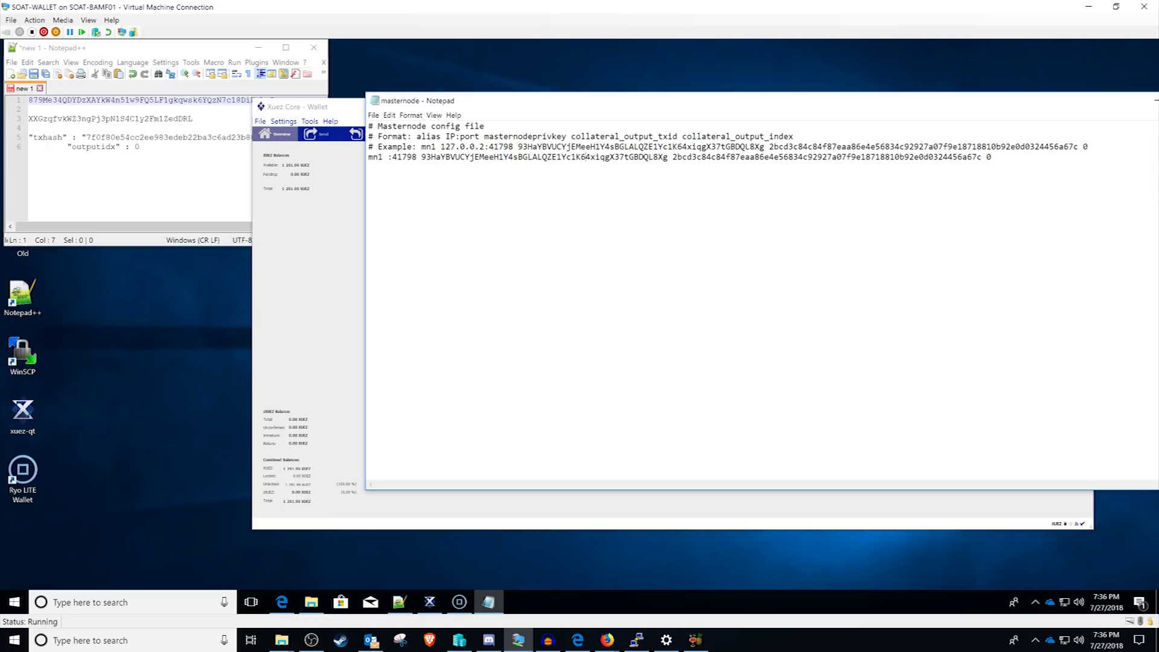
key("ctrl+v")
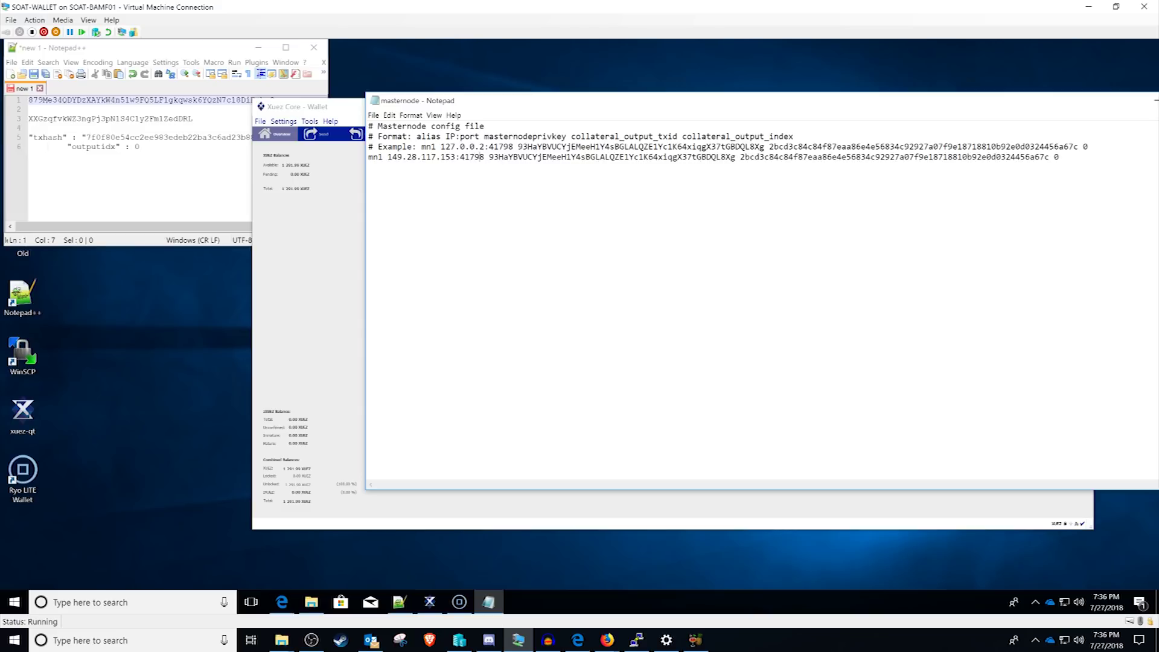
key("BackSpace")
type("9")
Replace the example private key in mn1 with the masternode private key from the notes
left_click(147, 99)
left_click_drag(275, 99, 28, 103)
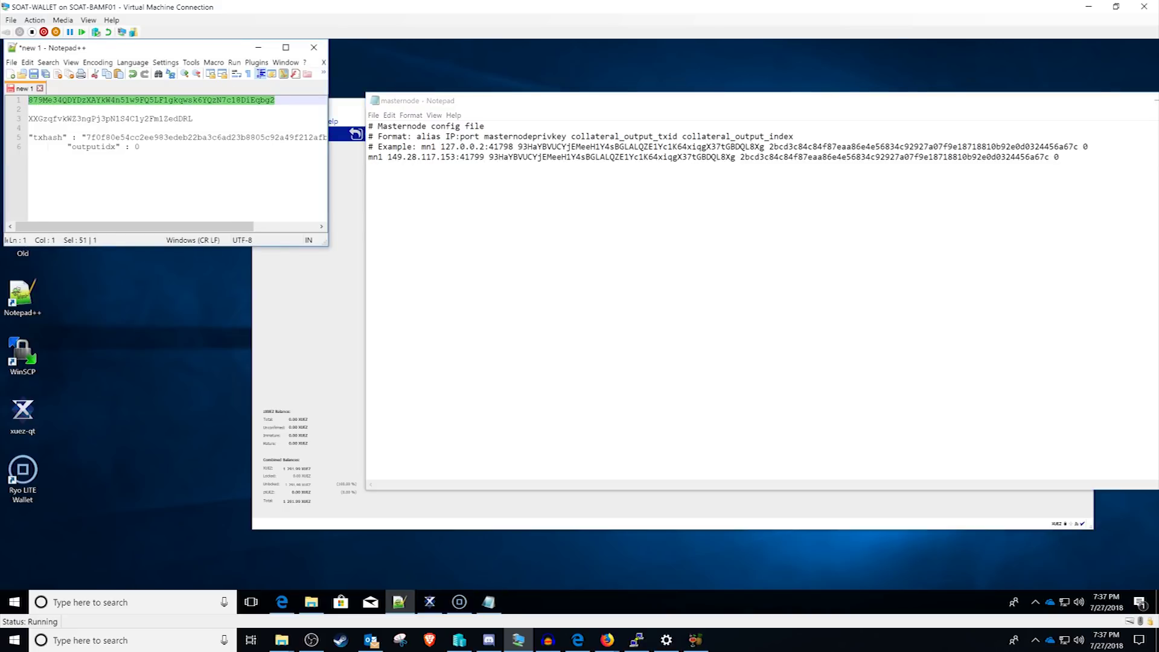
left_click(807, 158)
left_click_drag(737, 157, 489, 157)
key("ctrl+v")
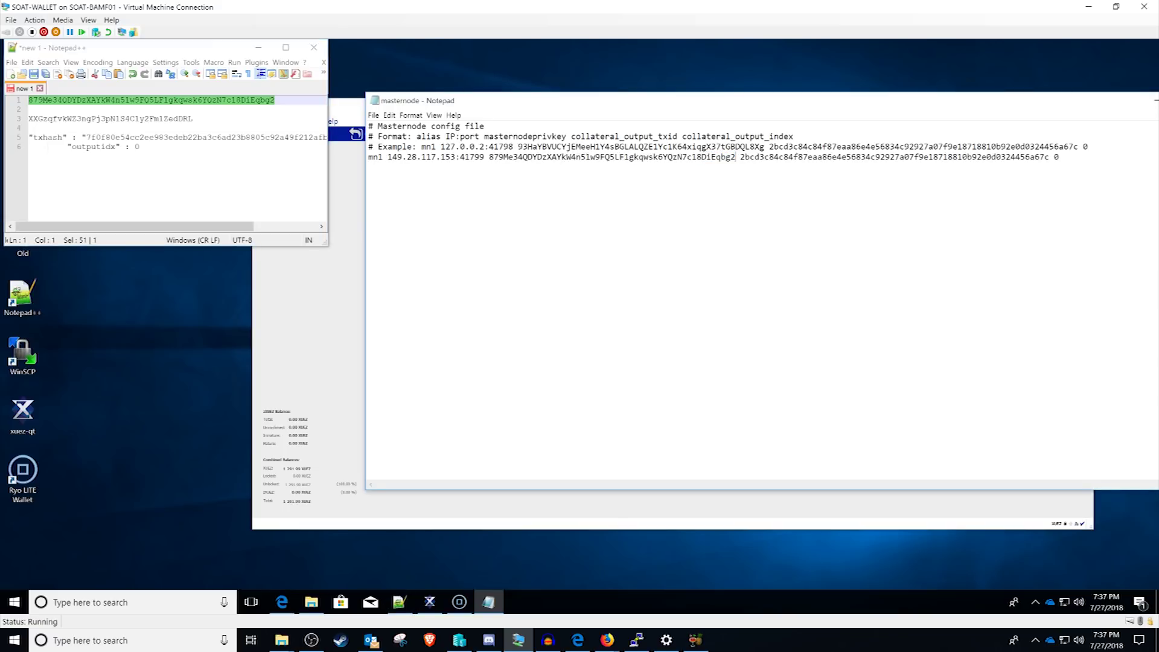
Replace the example txid in mn1 with the collateral txhash from the notes
left_click(139, 147)
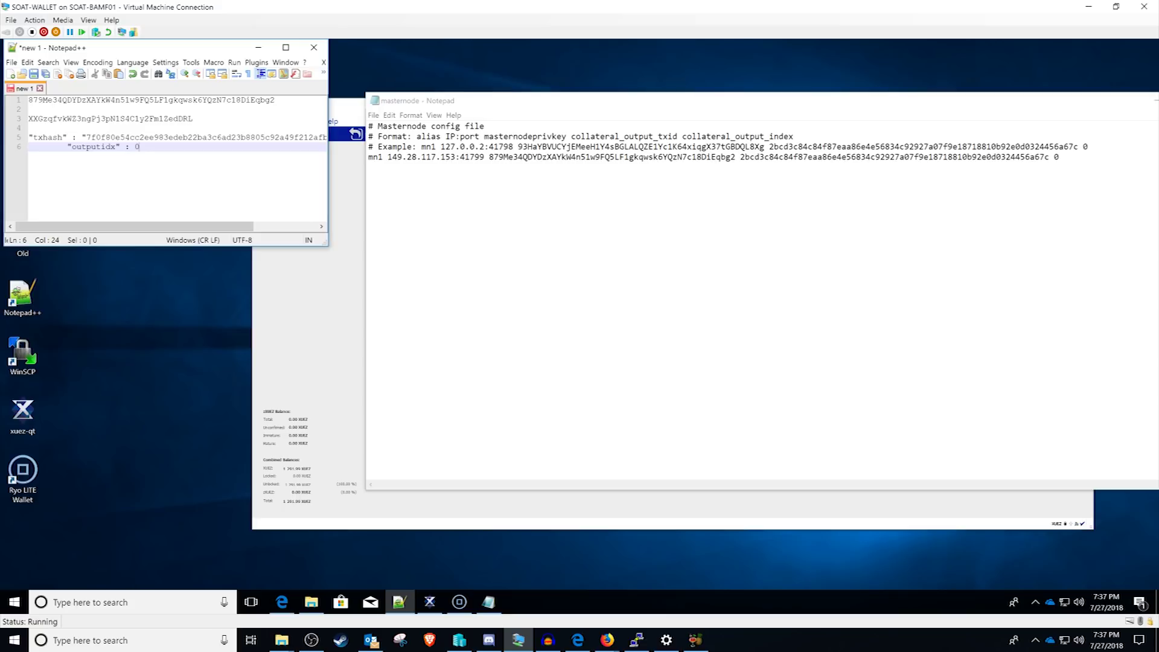
left_click_drag(86, 138, 306, 138)
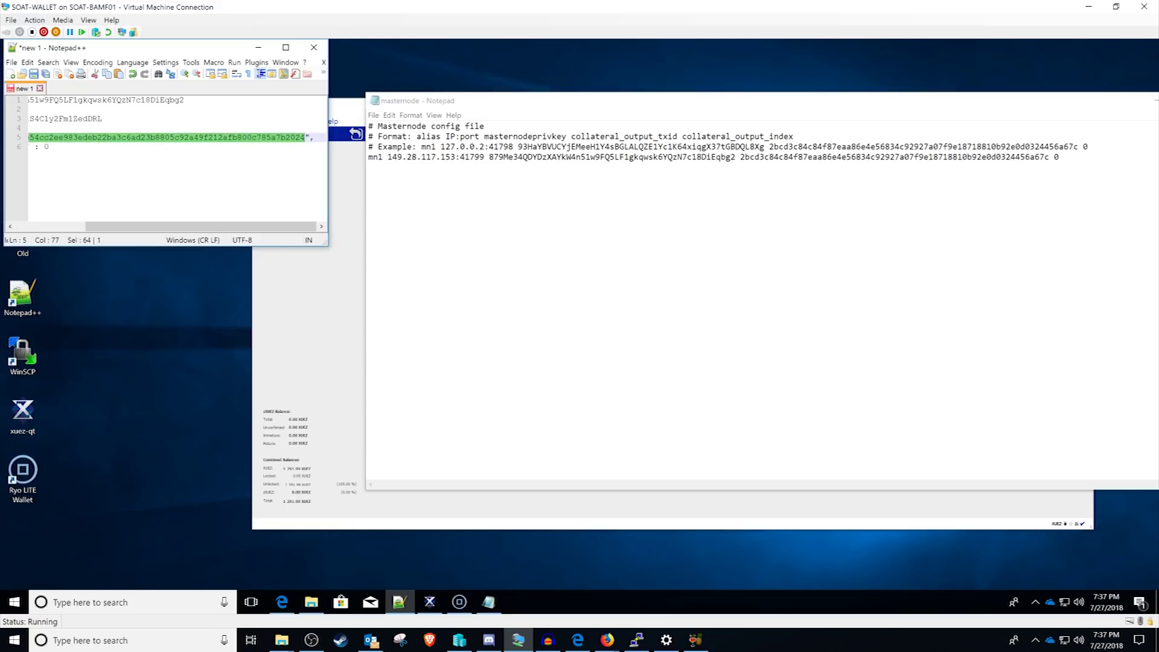
left_click(866, 157)
left_click_drag(740, 157, 1050, 157)
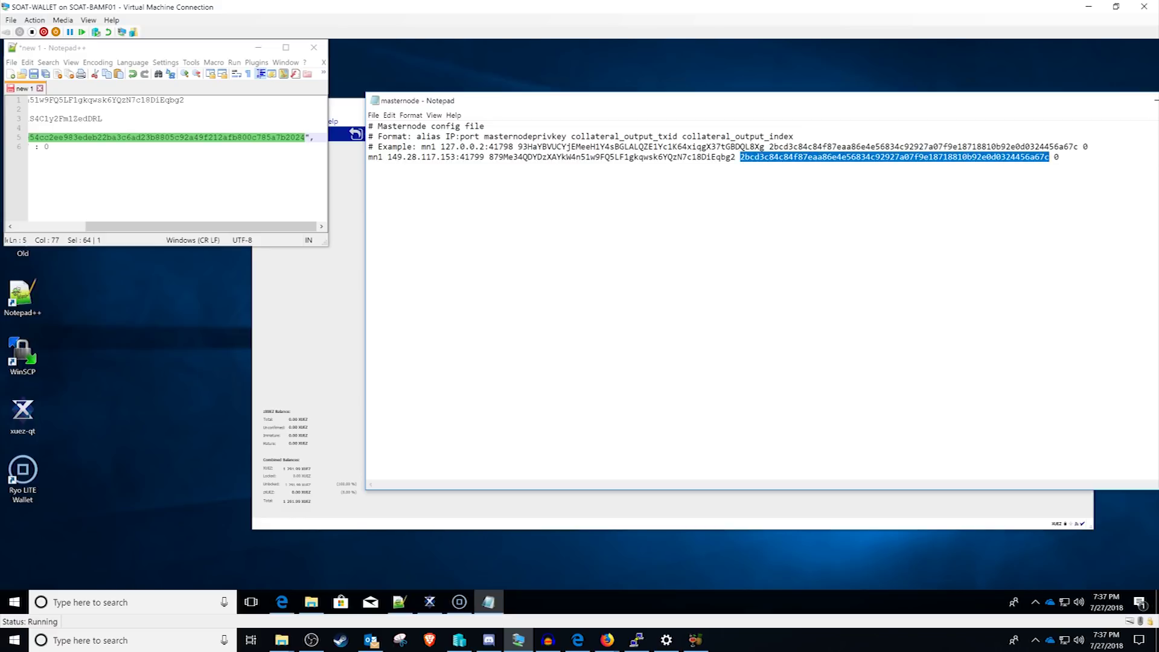
key("ctrl+v")
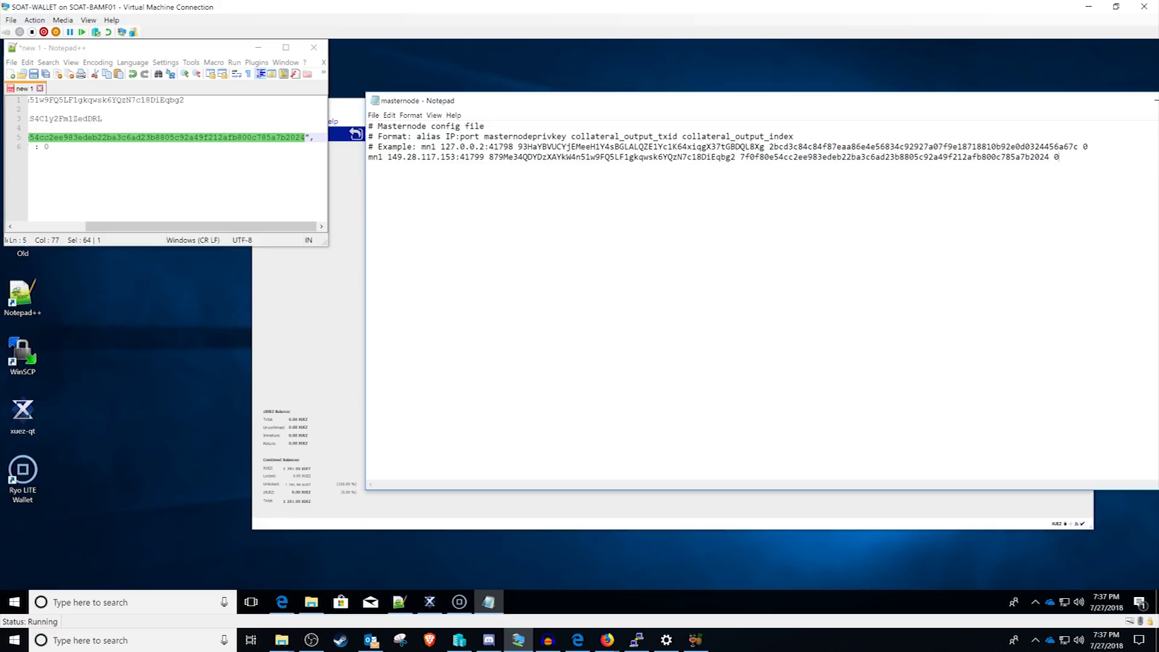
Close Notepad with the completed mn1 entry saved in the masternode config
left_click_drag(181, 227, 110, 227)
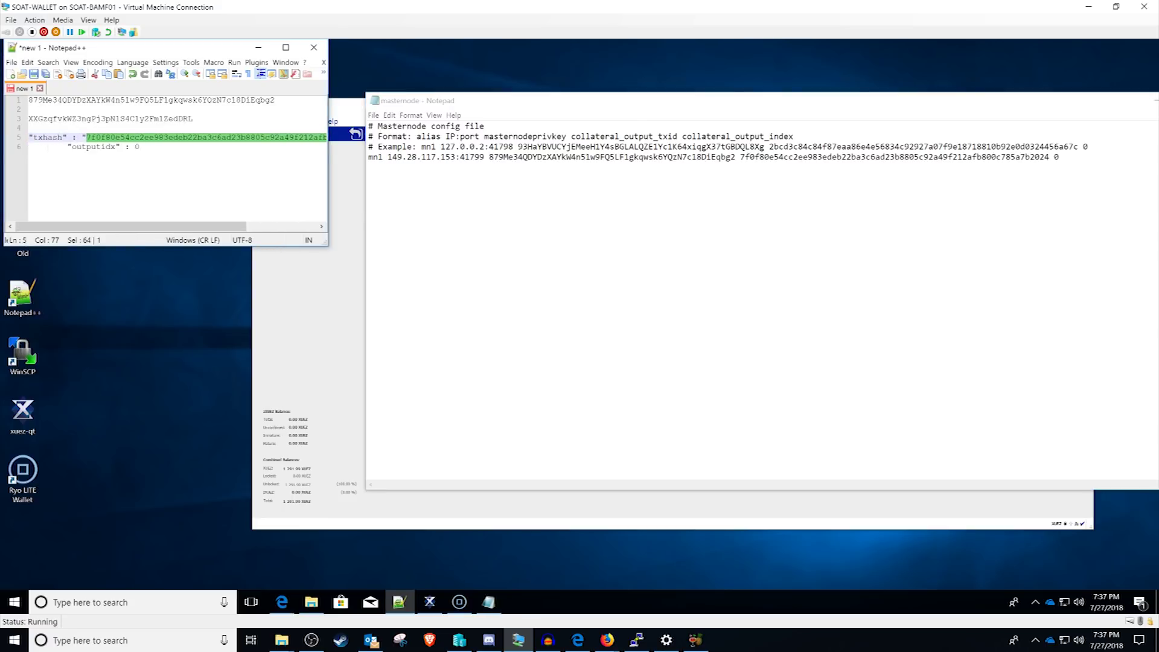
left_click(460, 157)
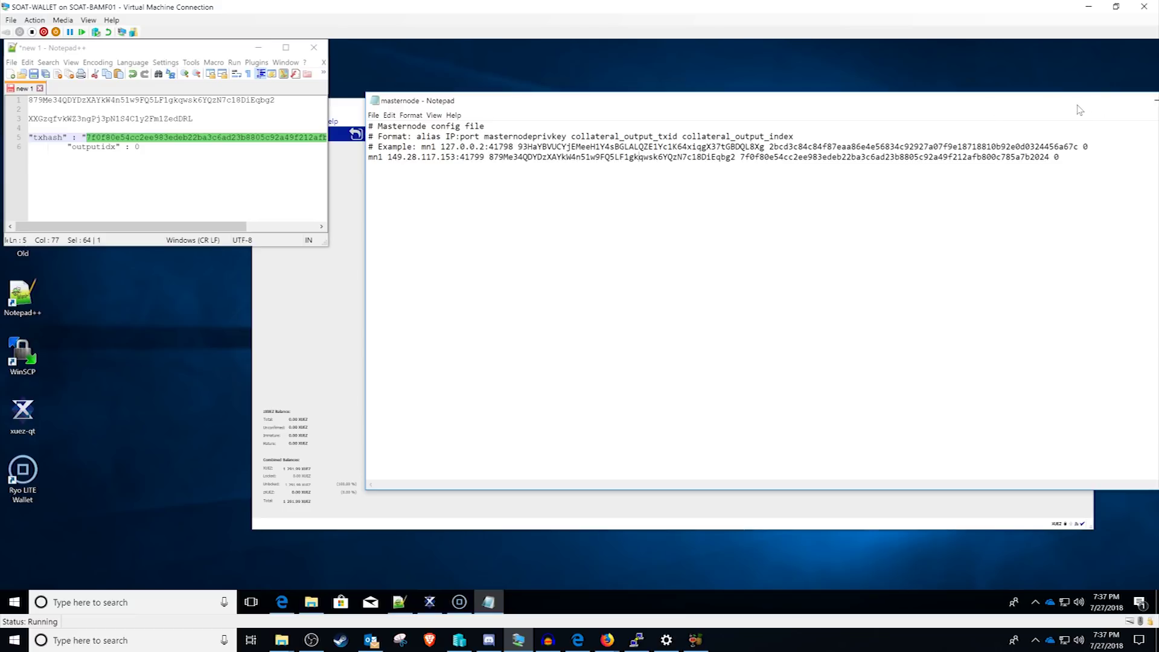
left_click_drag(1081, 109, 1004, 114)
left_click(1014, 115)
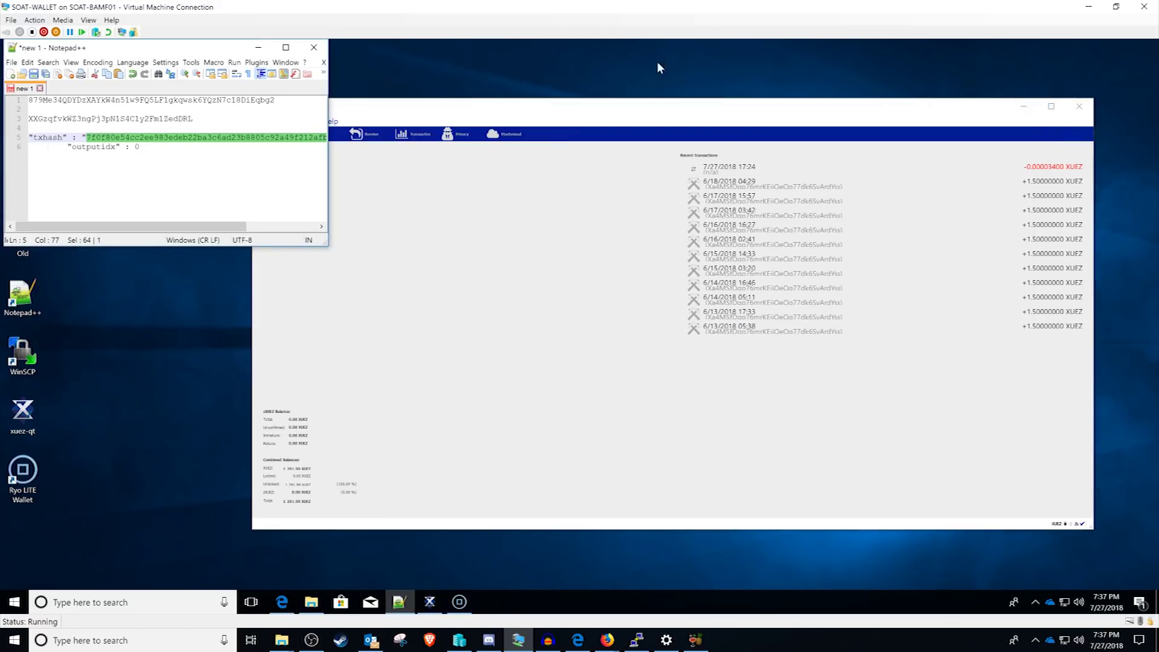
left_click(547, 192)
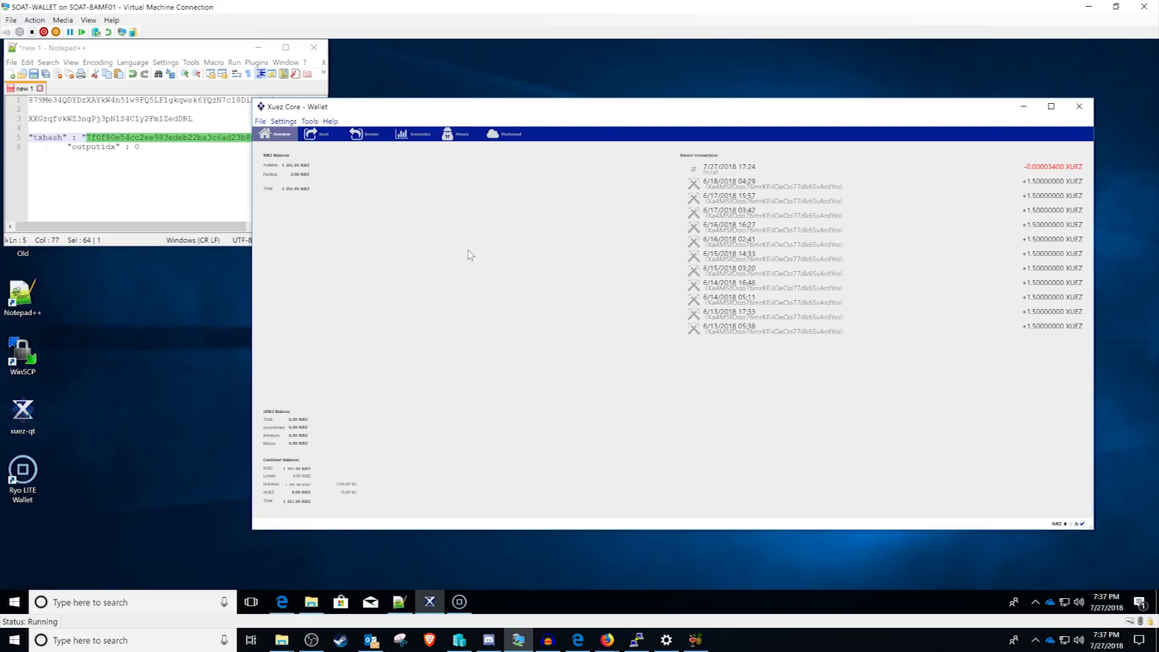
Open the wallet configuration file and paste the prepared block with rpc settings and seven addnode lines
left_click(311, 602)
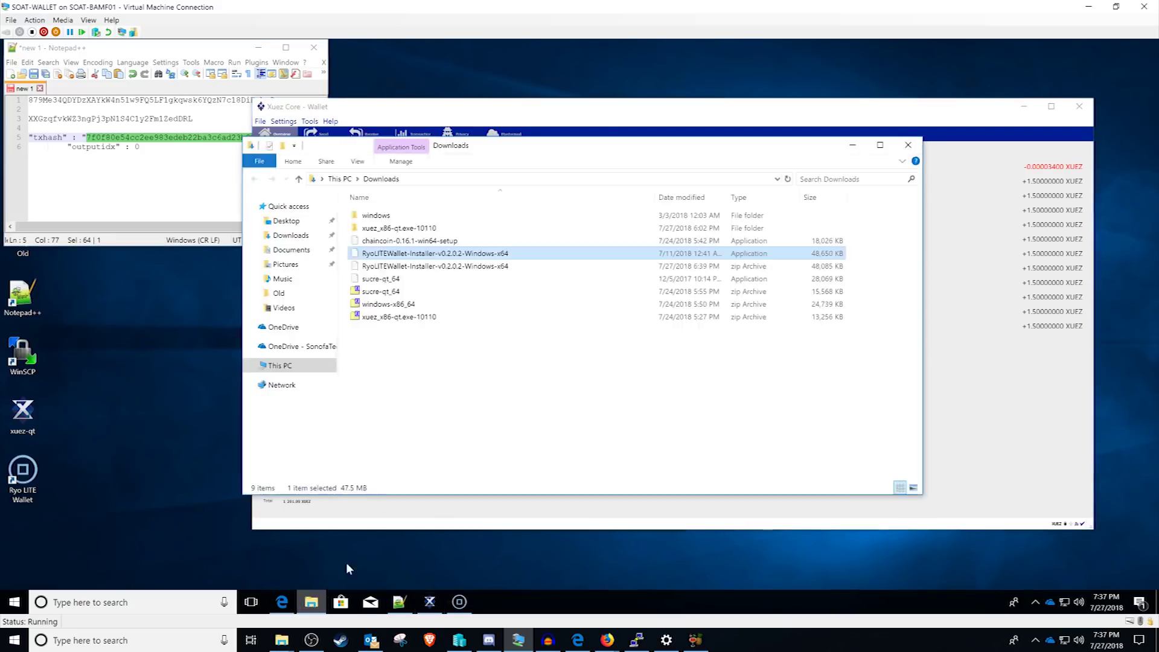
left_click(311, 602)
left_click(310, 121)
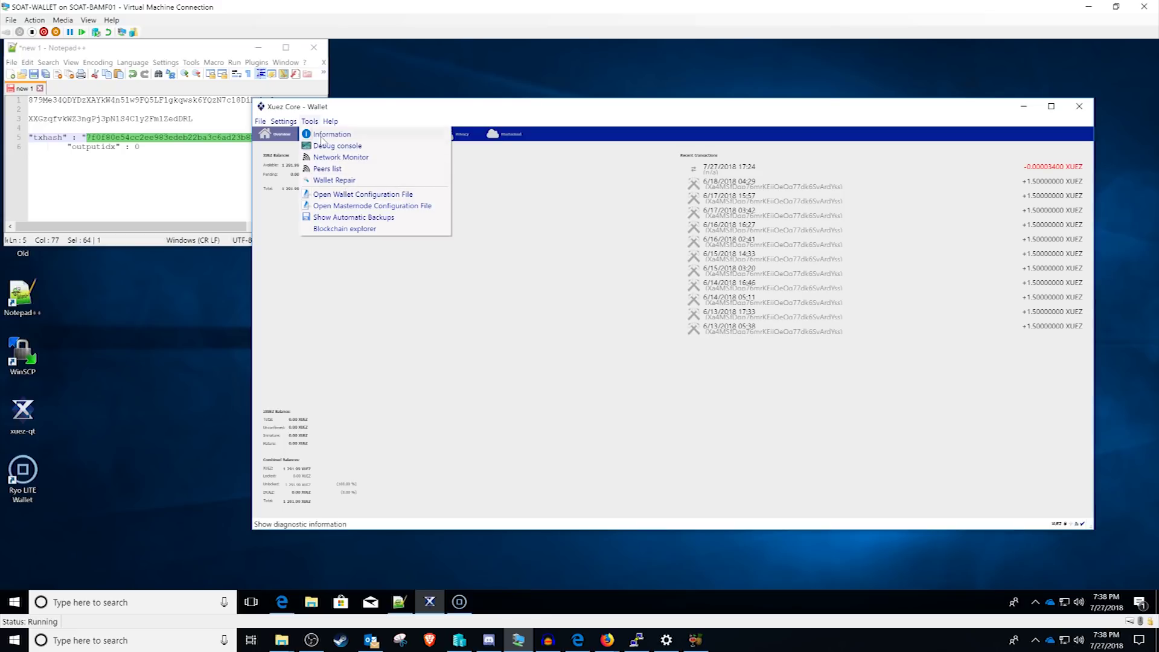
left_click(357, 194)
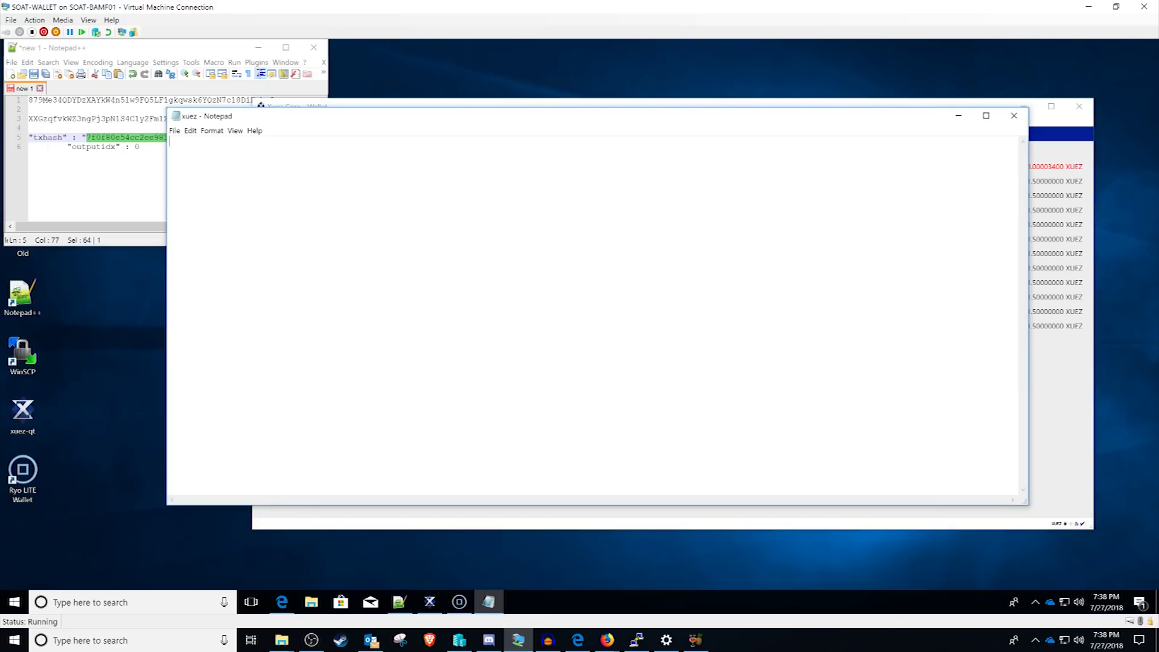
left_click(578, 640)
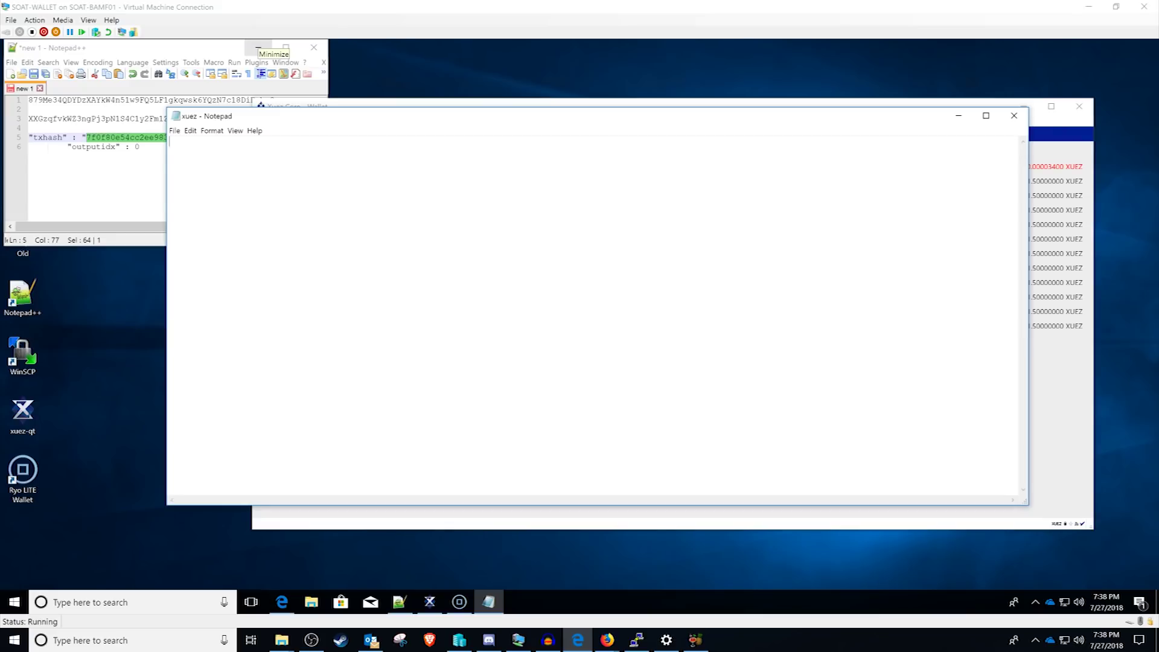
key("ctrl+v")
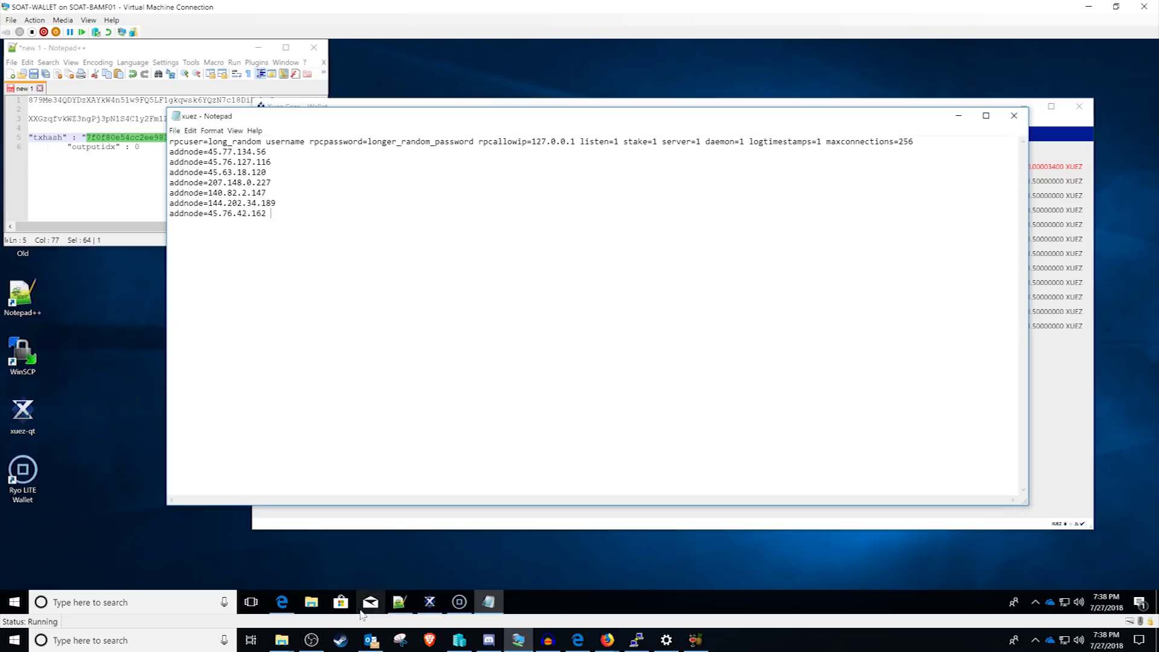
Generate 14-character passwords on RANDOM.ORG and paste the first one as the rpcuser value
left_click(282, 602)
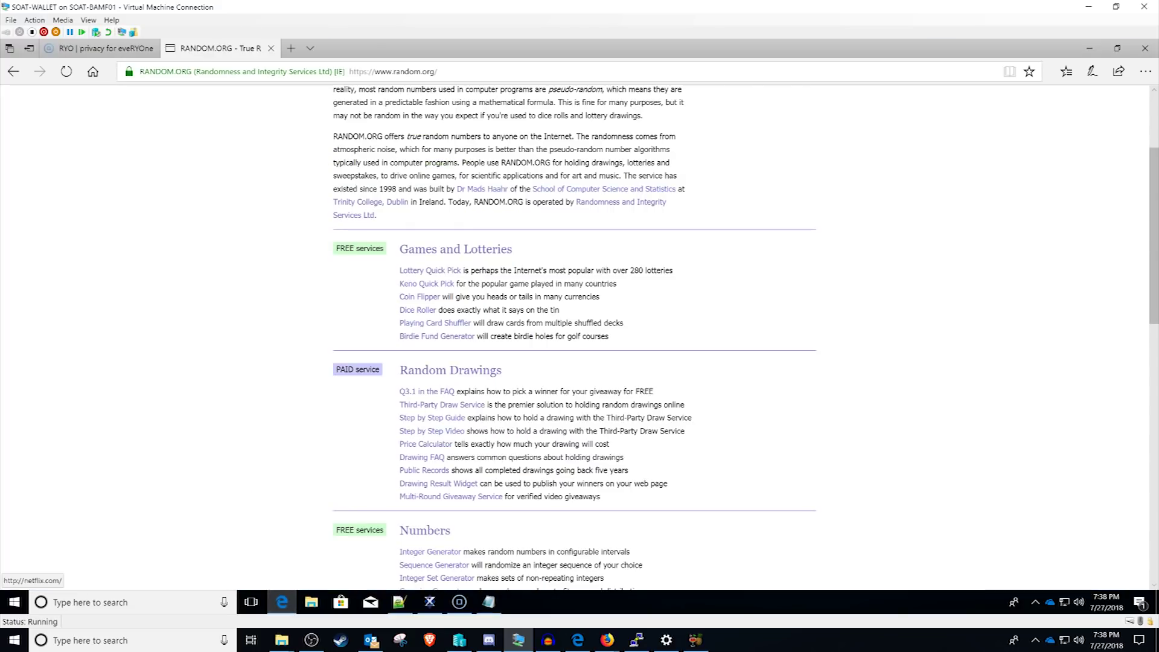
left_click(170, 47)
scroll(448, 408, "down", 5)
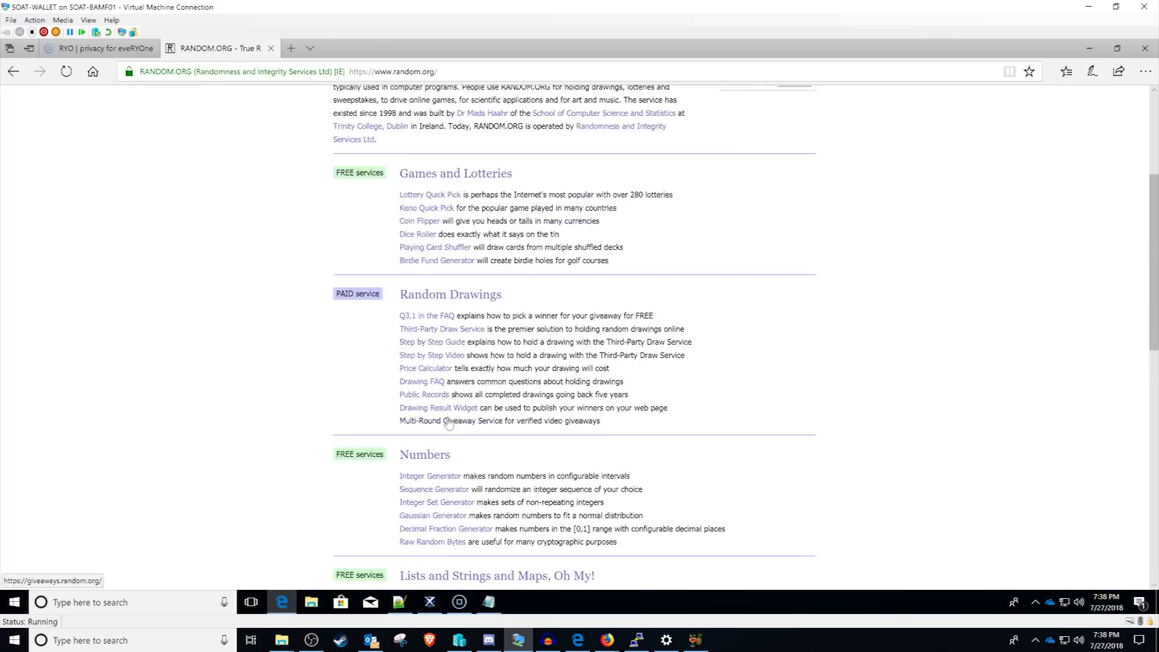
left_click(449, 397)
type("14")
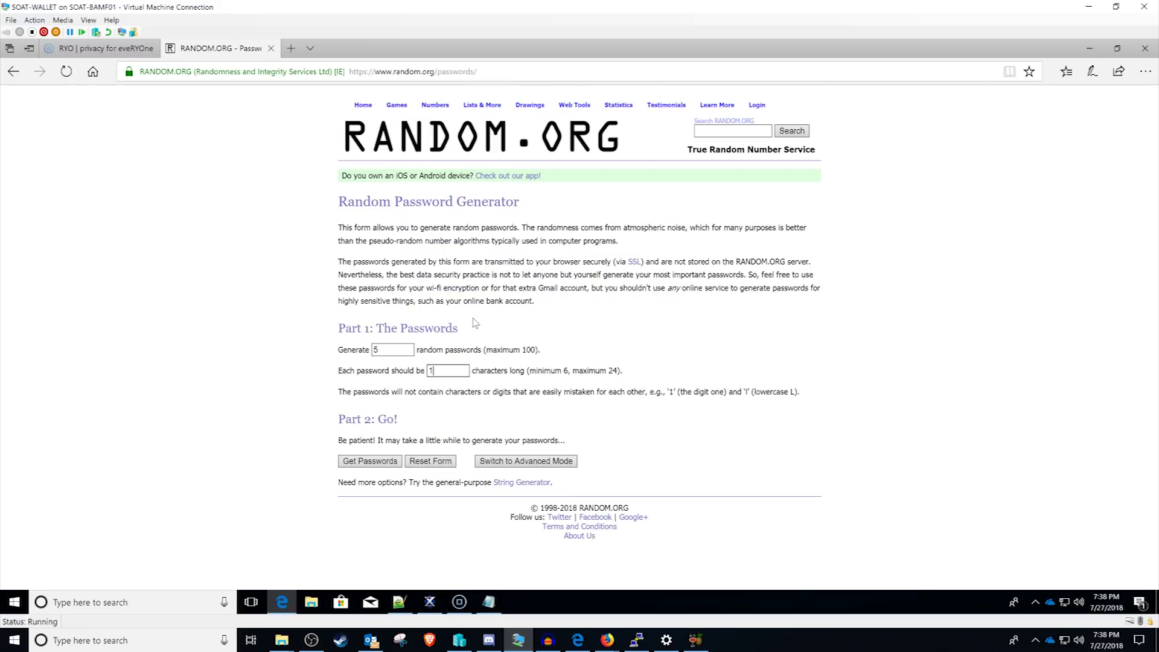
left_click(379, 467)
left_click_drag(439, 248, 363, 248)
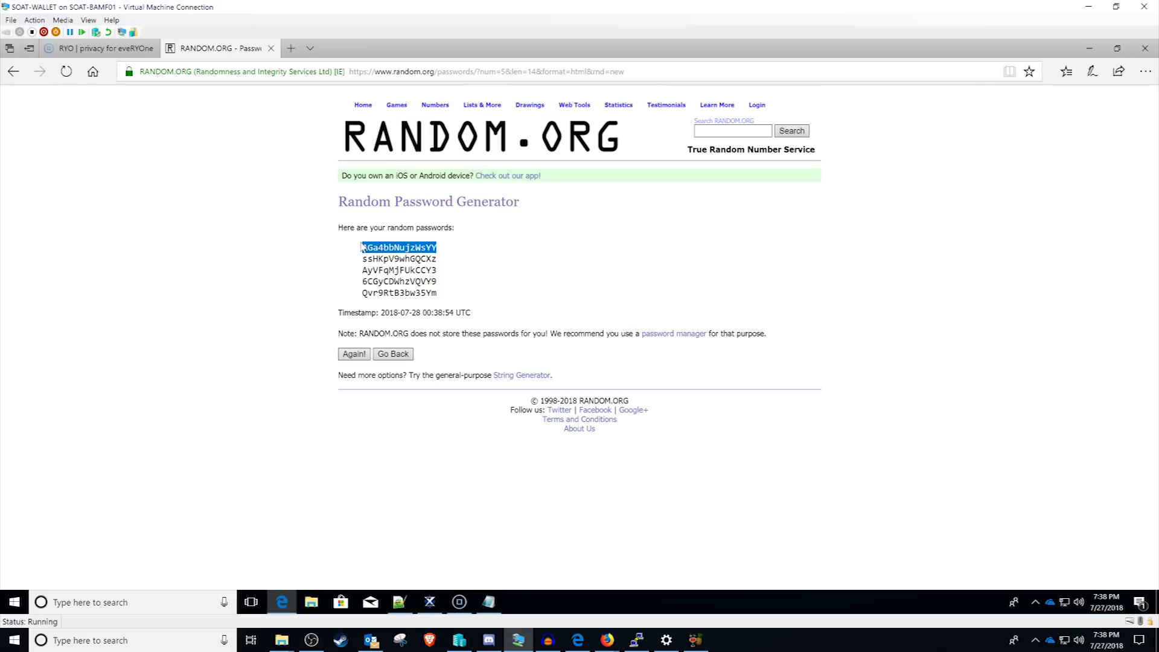
left_click(1090, 48)
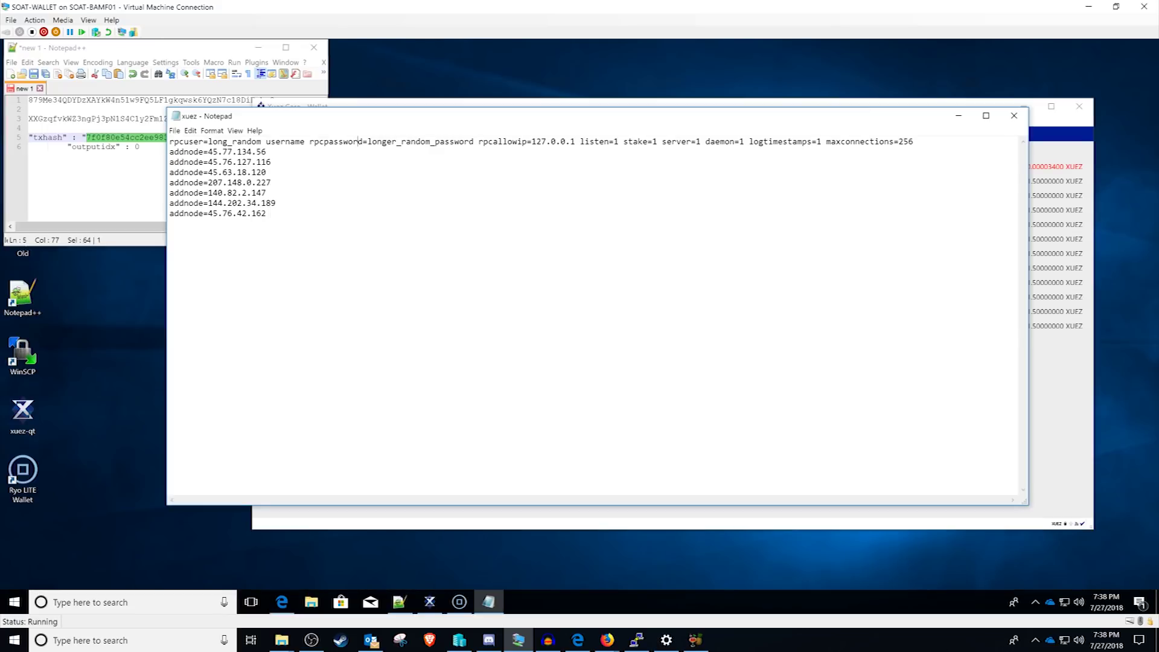
left_click_drag(306, 142, 208, 141)
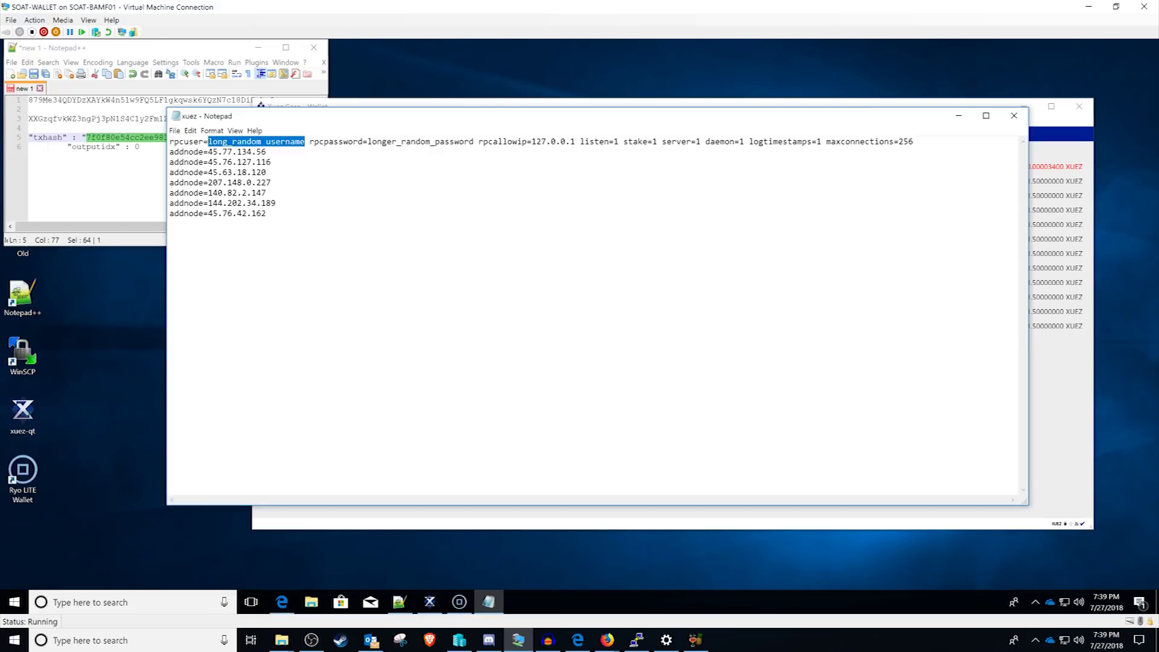
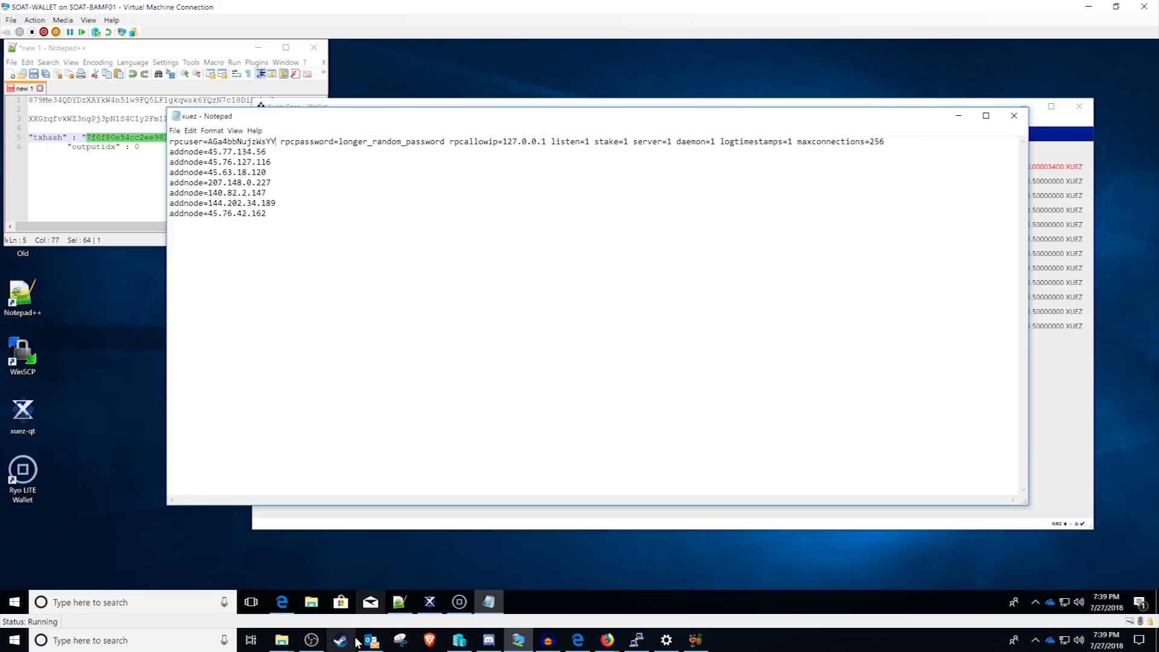
Paste the second password as rpcpassword and put rpcpassword and rpcallowip on their own lines
left_click(282, 602)
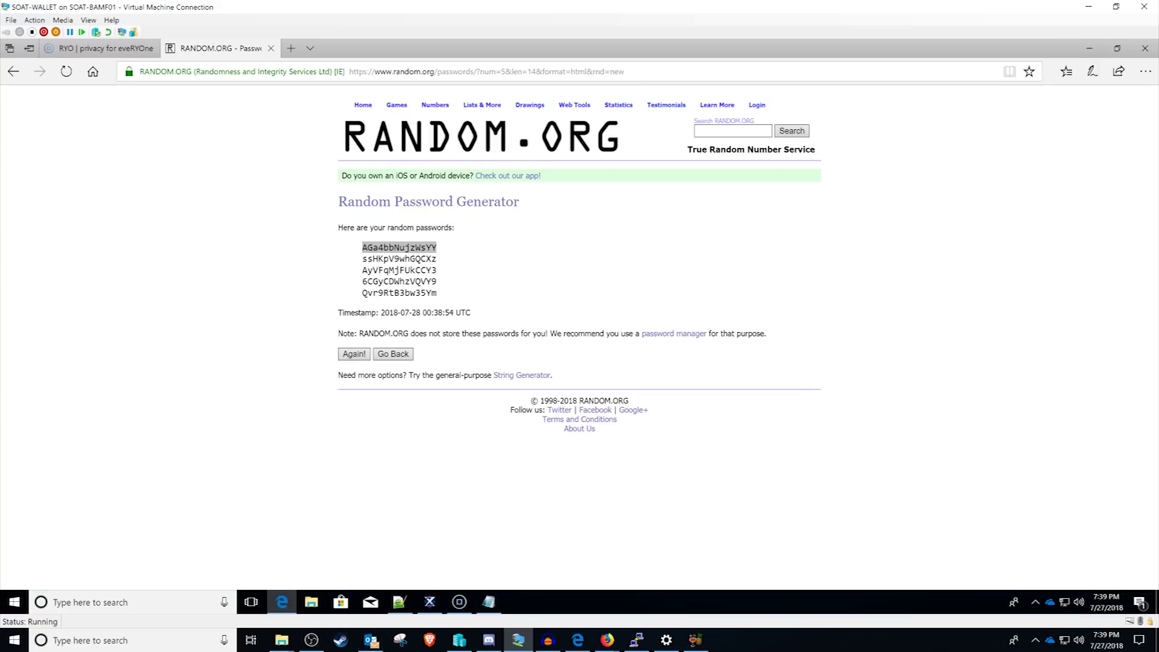
left_click_drag(444, 262, 360, 263)
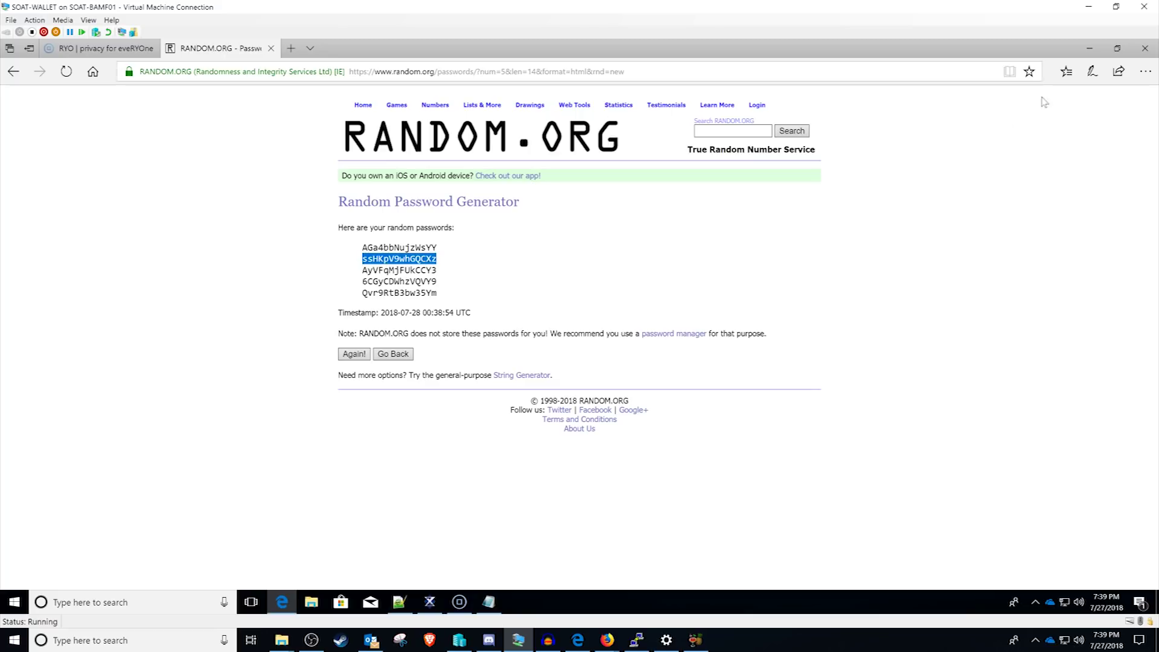
left_click(1090, 48)
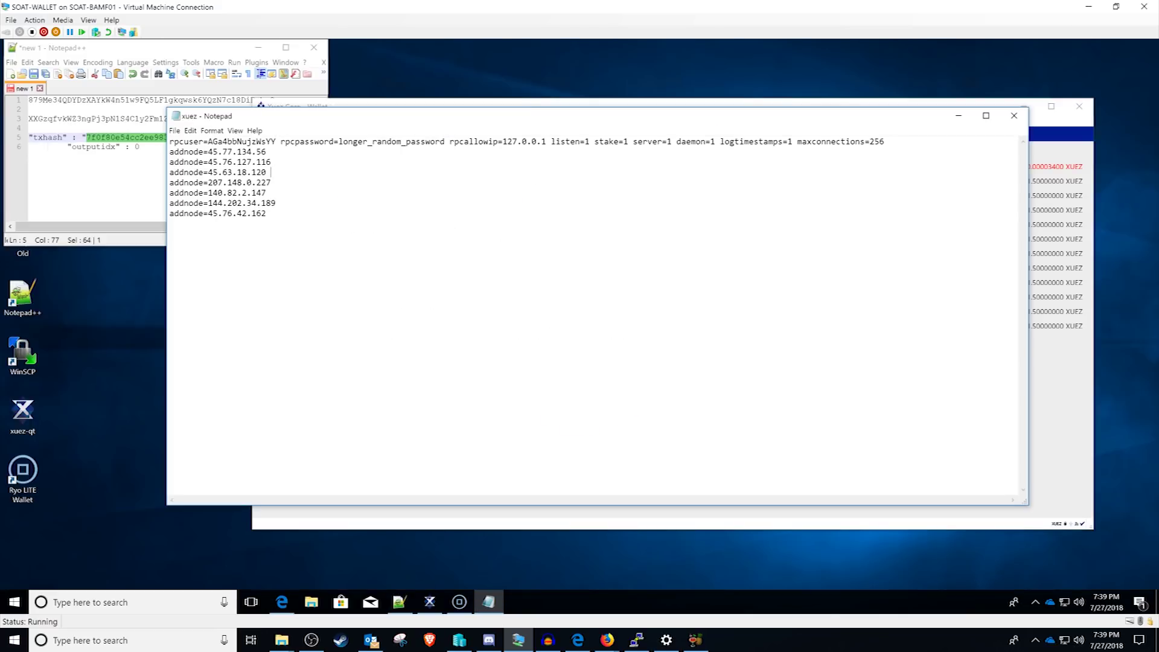
left_click_drag(445, 142, 339, 142)
key("ctrl+v")
left_click(280, 141)
key("Return")
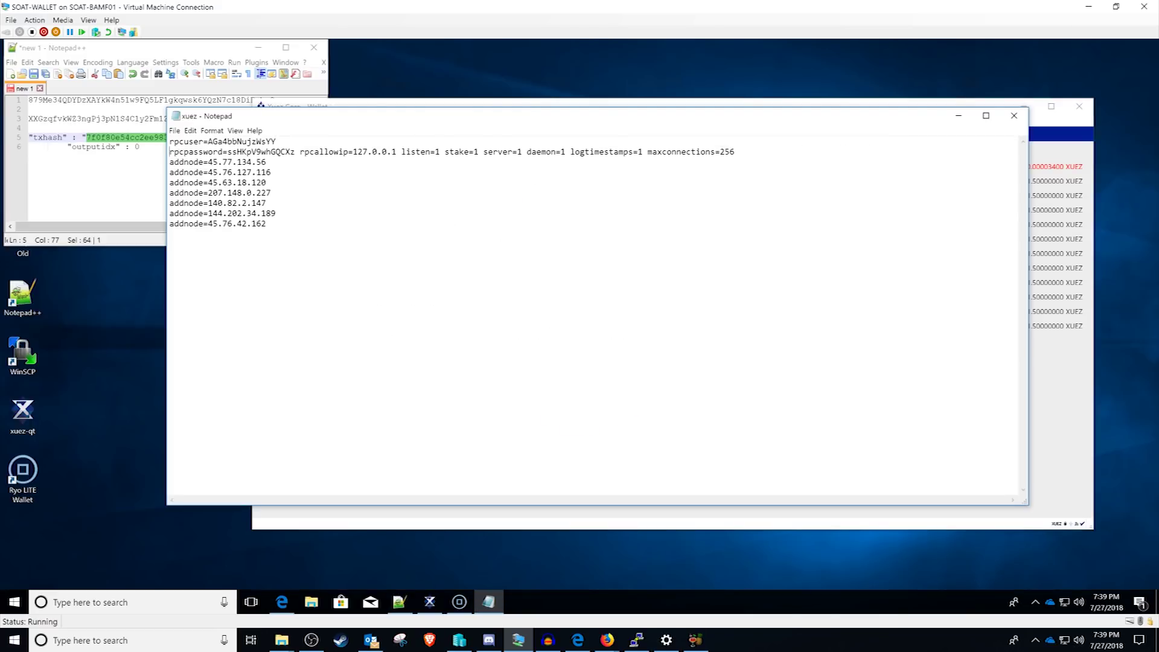
key("Return")
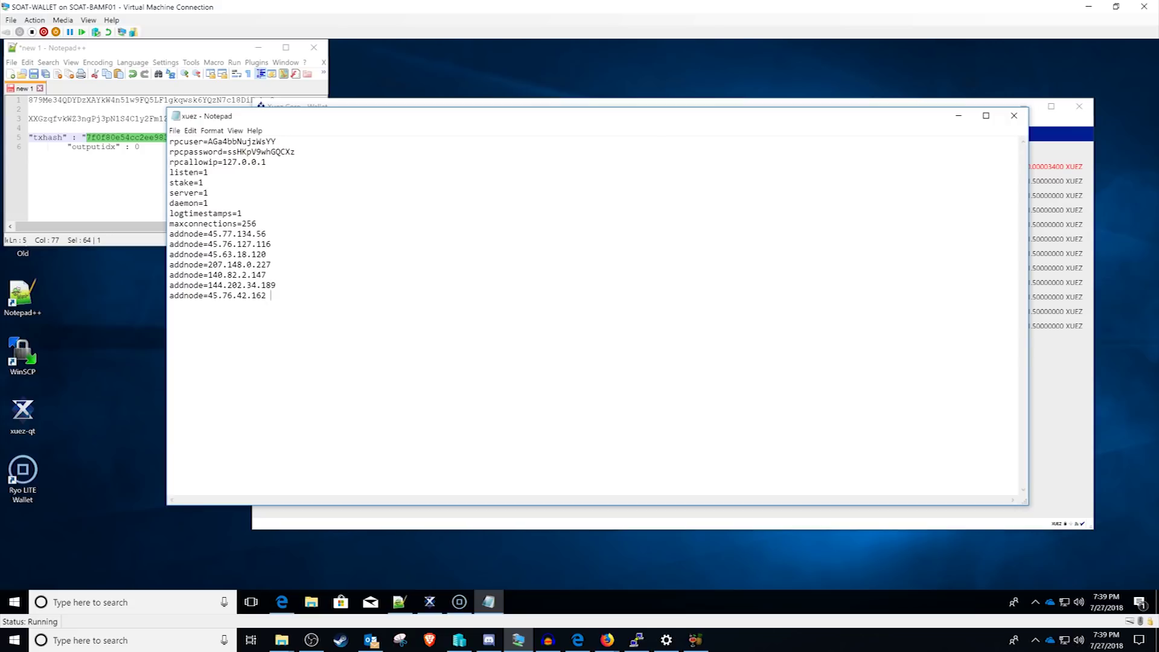
Close Notepad, restart the wallet, and start masternode mn1, confirming the success message
left_click(1014, 115)
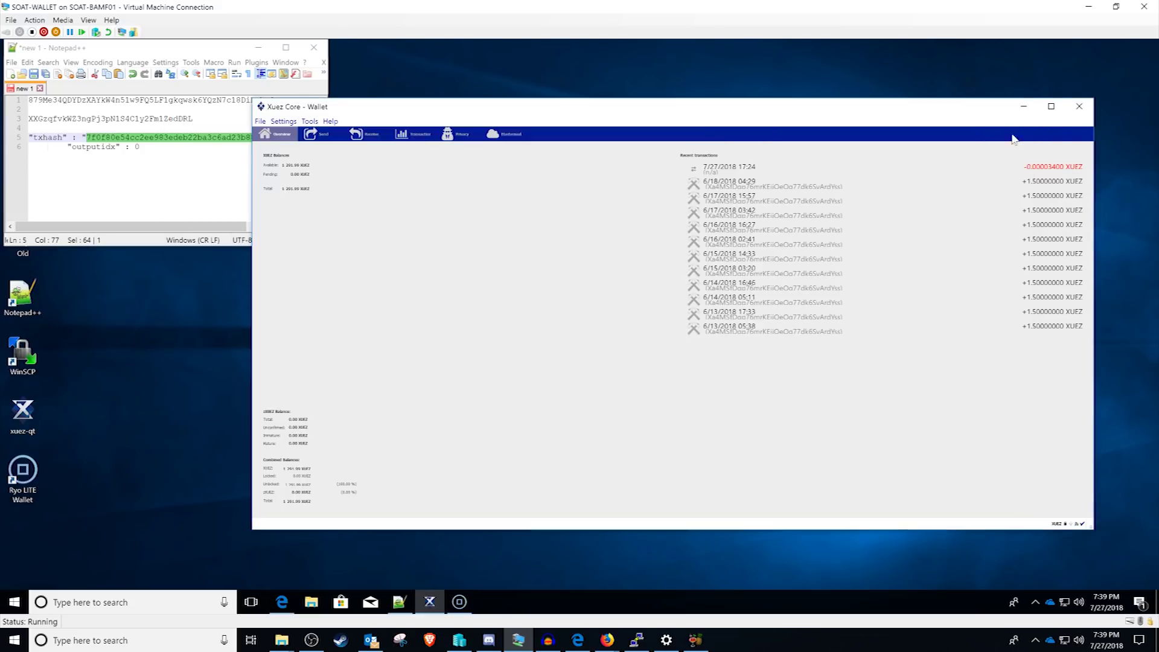
left_click(1080, 107)
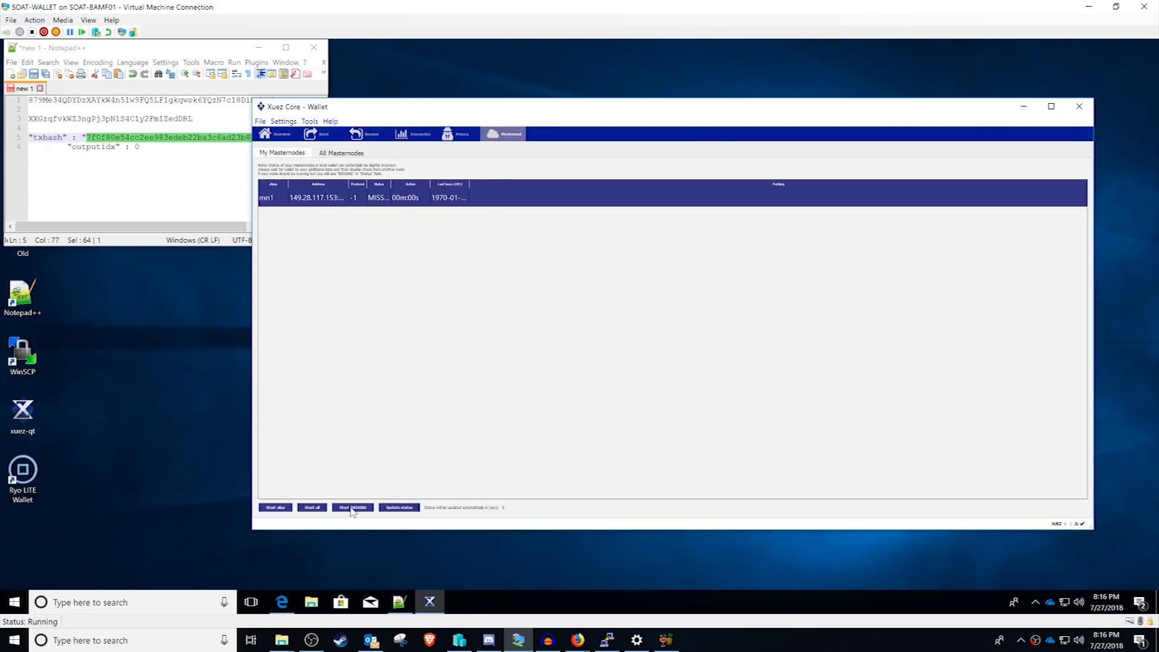
left_click(277, 508)
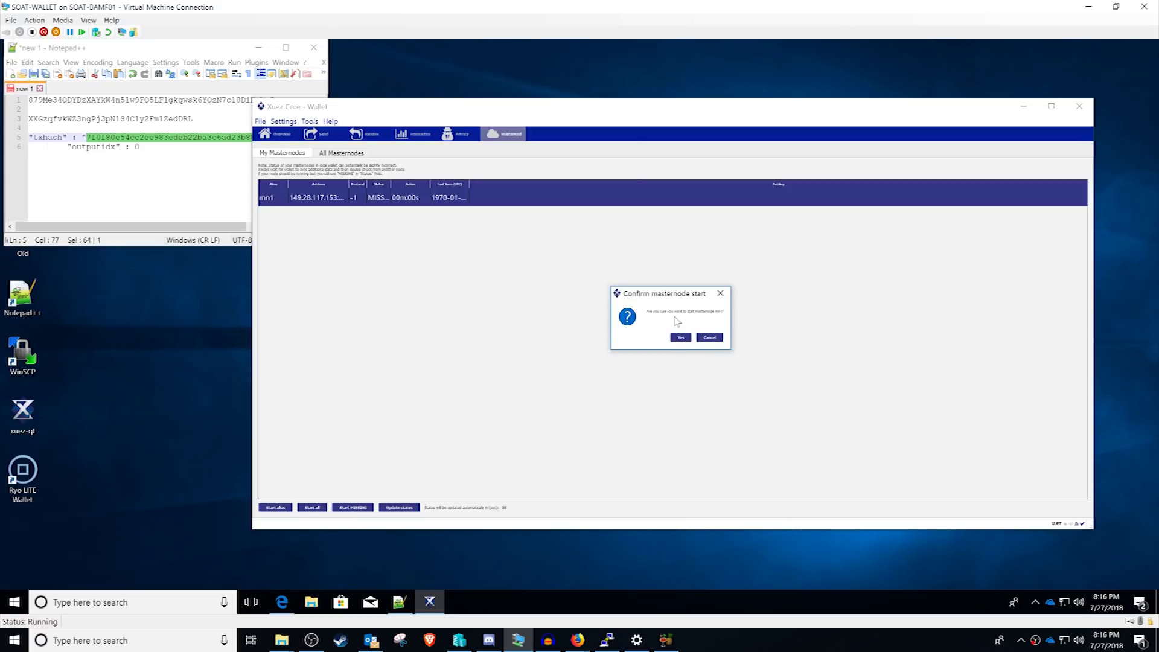
left_click_drag(668, 295, 626, 275)
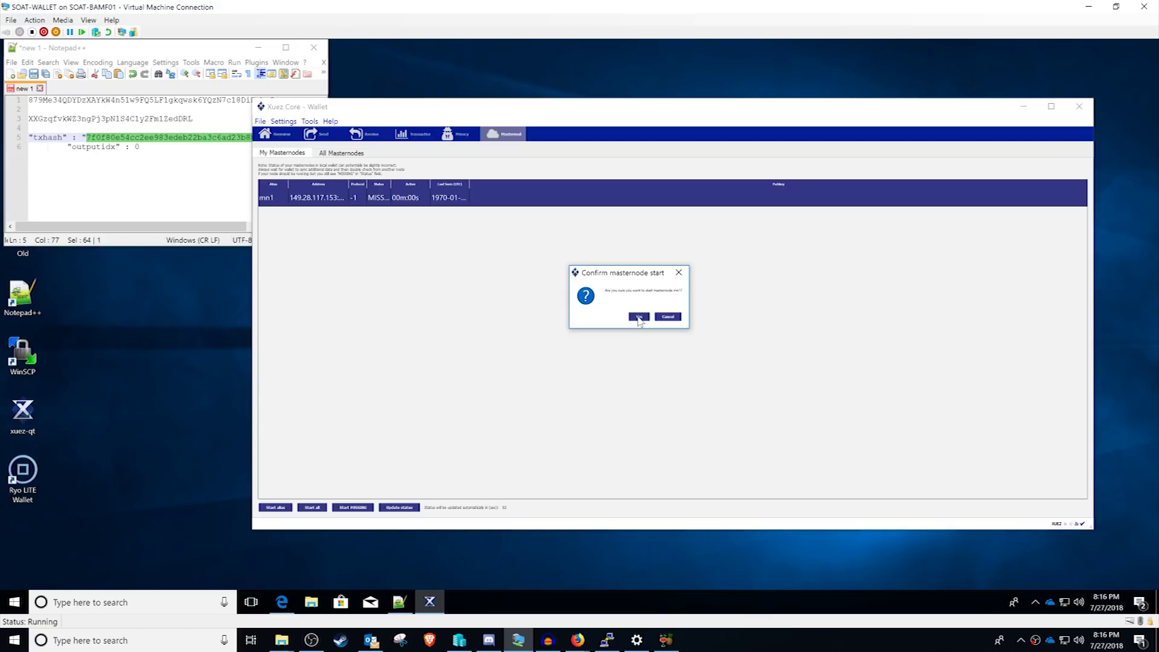
left_click(639, 317)
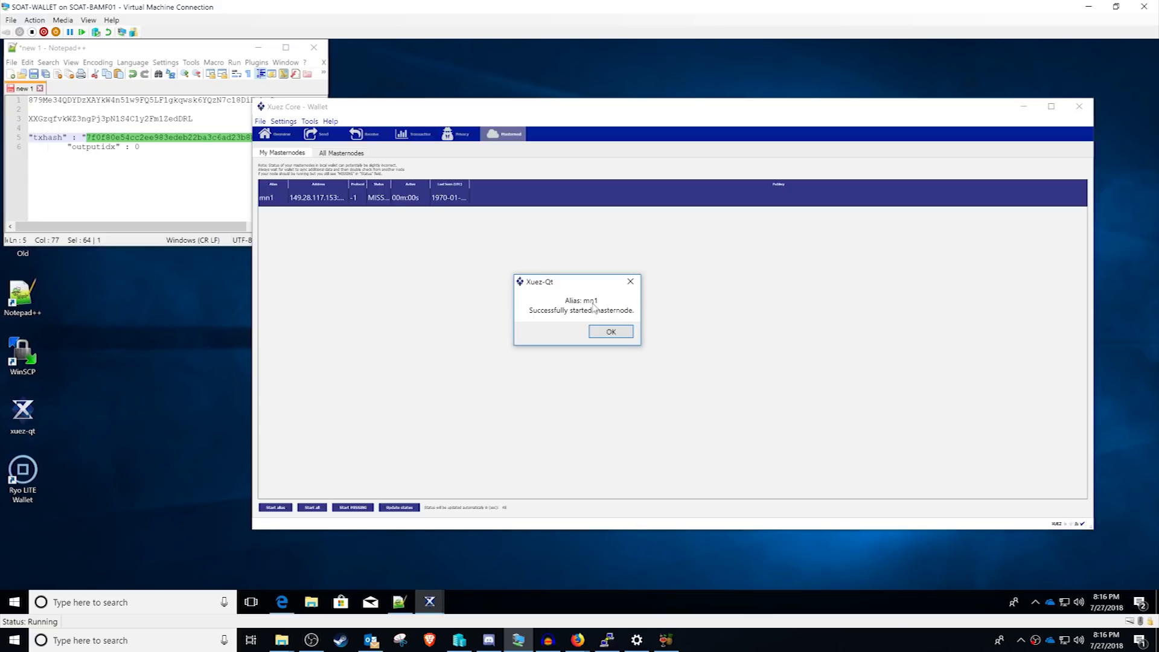
left_click(611, 332)
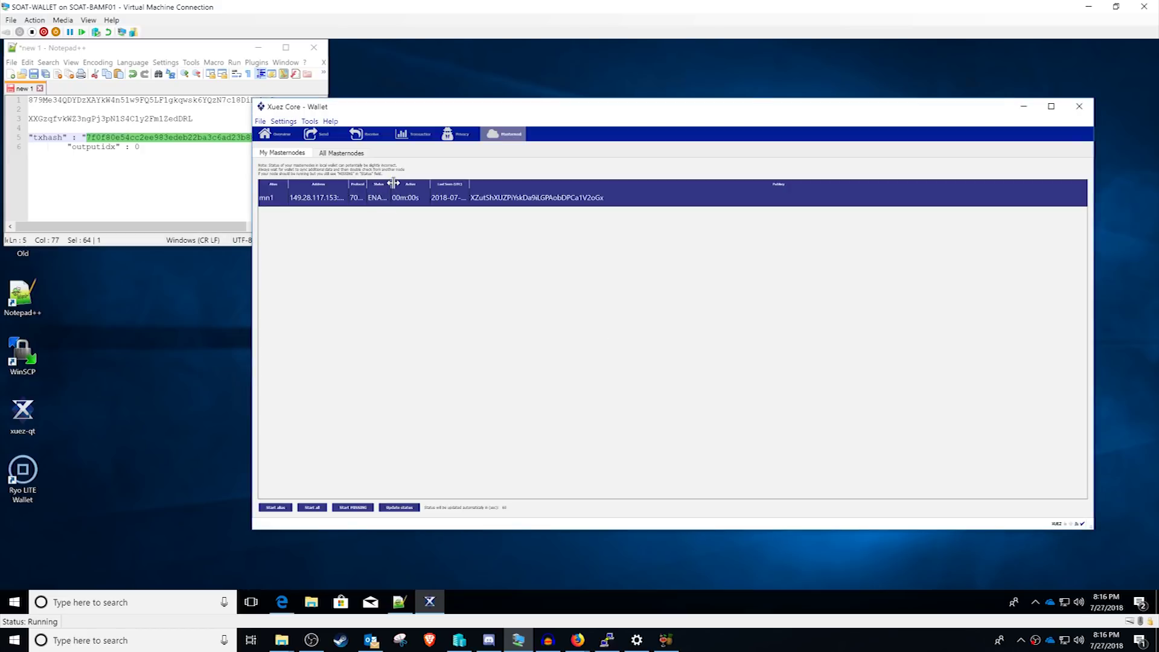
left_click_drag(393, 183, 487, 184)
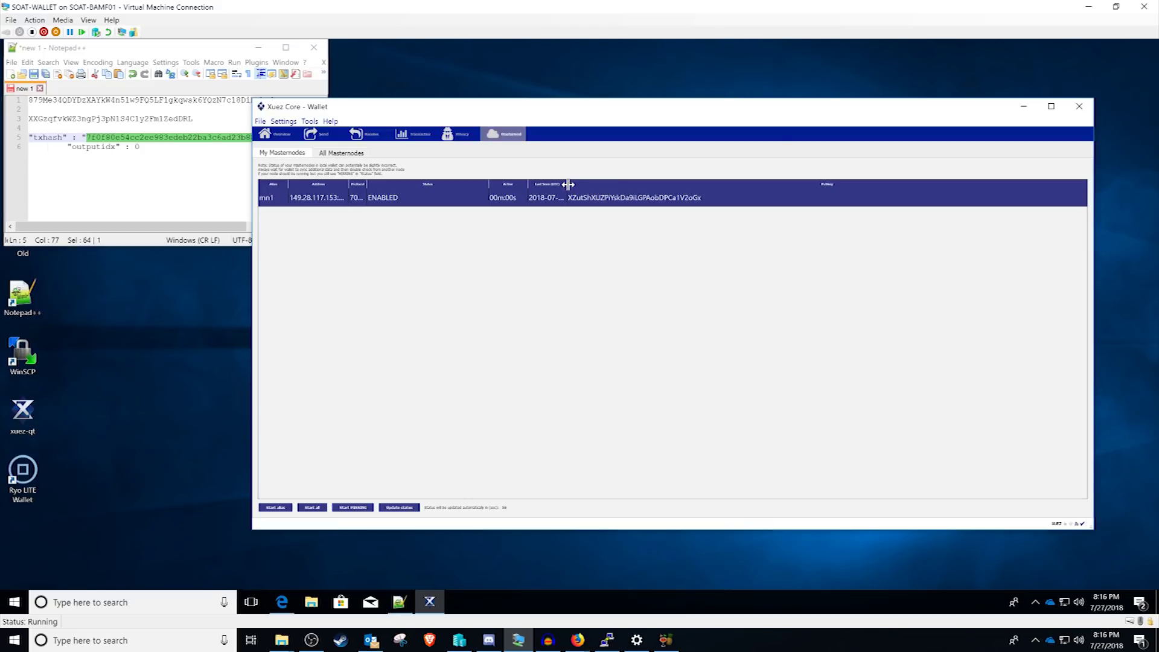
left_click_drag(567, 184, 676, 185)
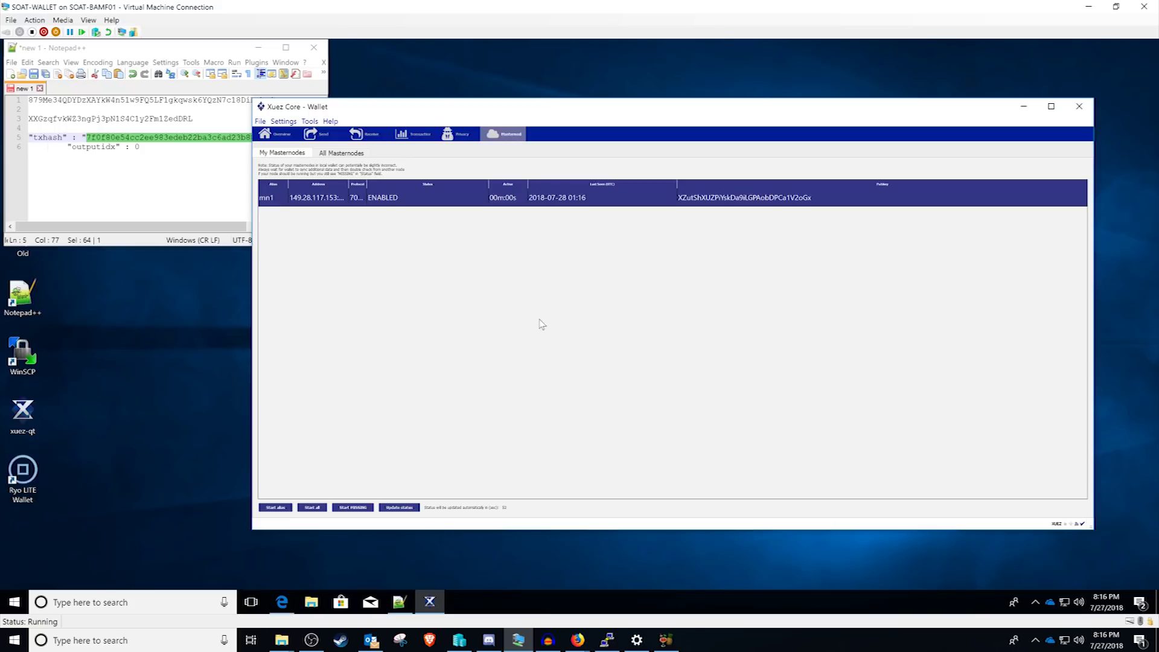
left_click(607, 640)
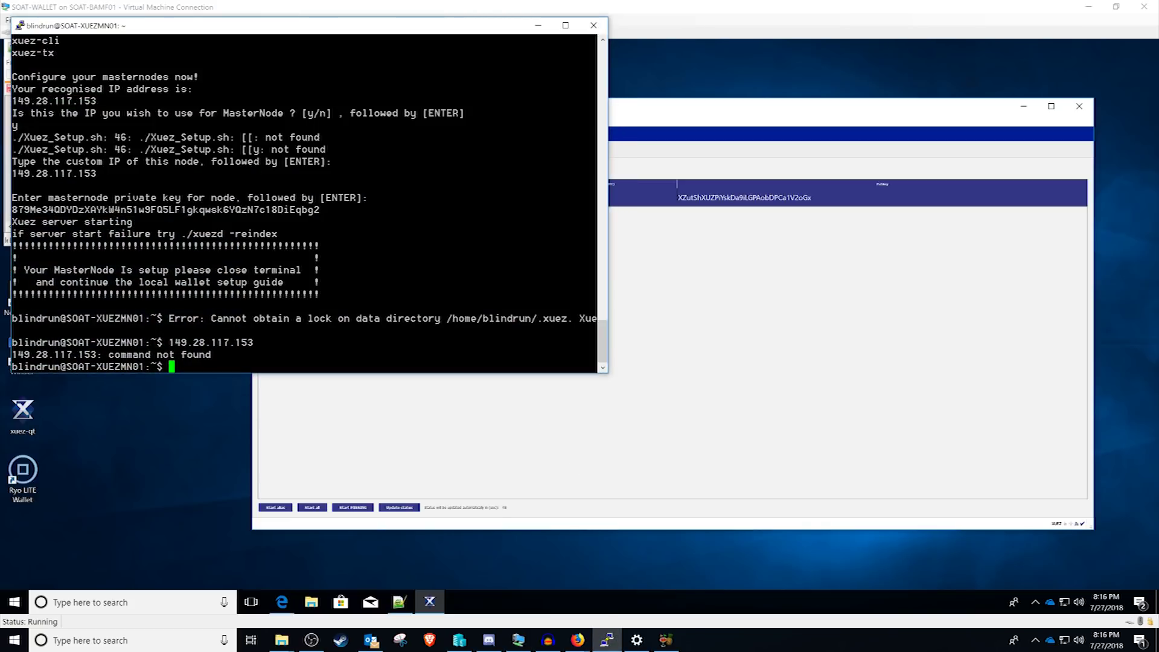